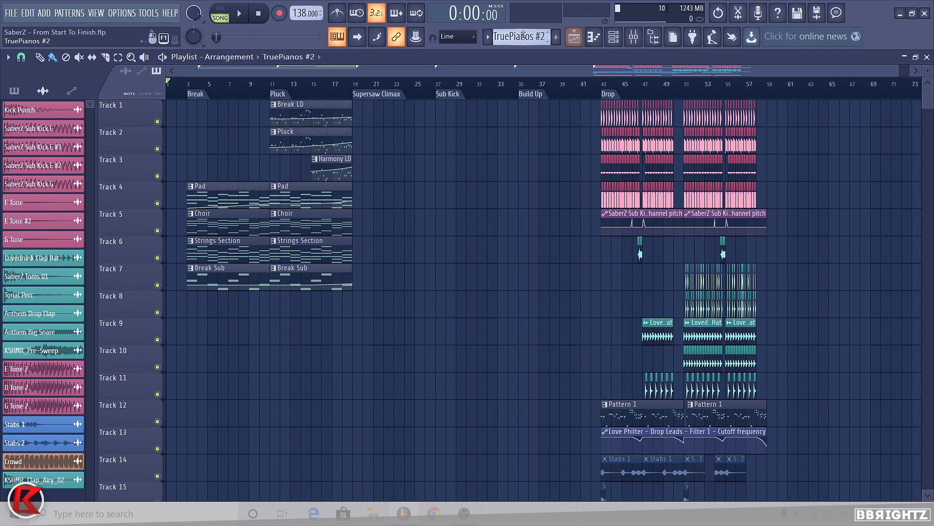
Step: Show the pattern list and play the arrangement back from the Break marker
{"action": "left_click", "coordinate": [15, 90]}
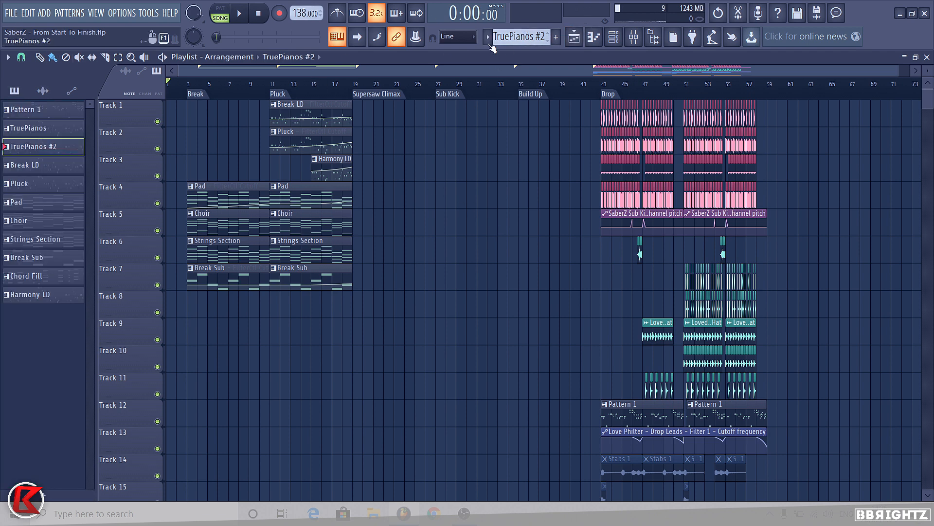
{"action": "scroll", "coordinate": [354, 89], "scroll_direction": "up", "scroll_amount": 3}
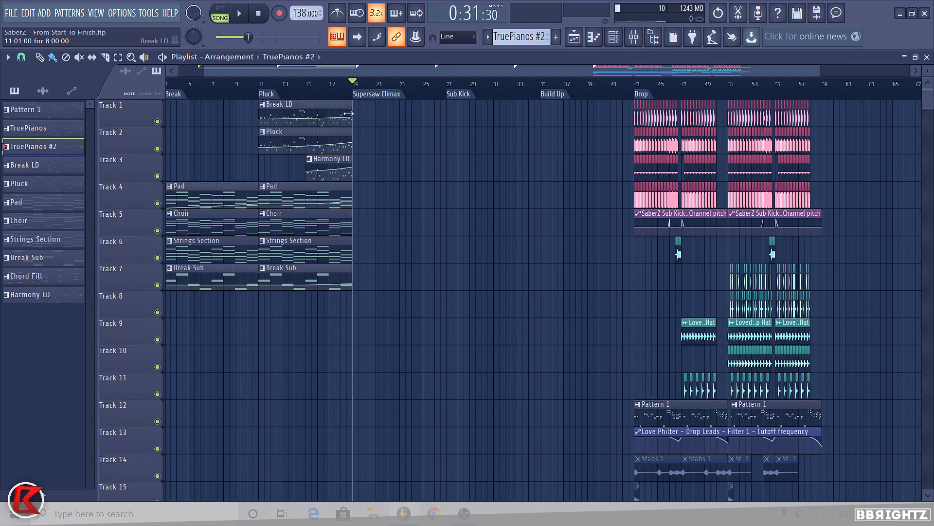
{"action": "left_click_drag", "start_coordinate": [243, 89], "coordinate": [199, 98]}
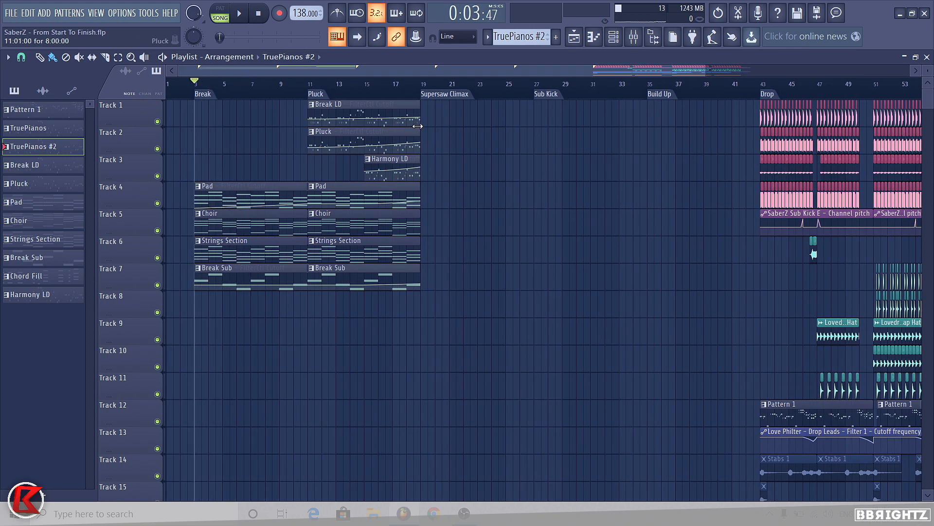
{"action": "left_click", "coordinate": [434, 95]}
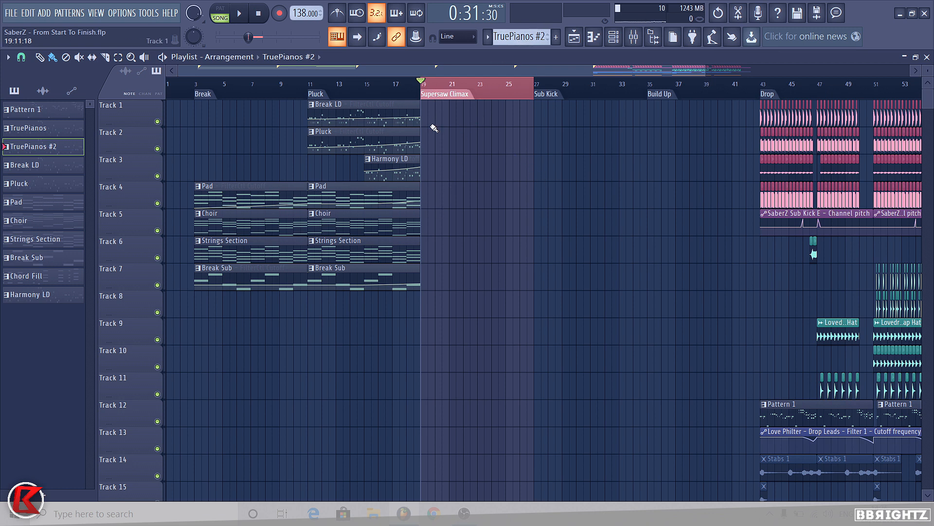
{"action": "left_click", "coordinate": [421, 82]}
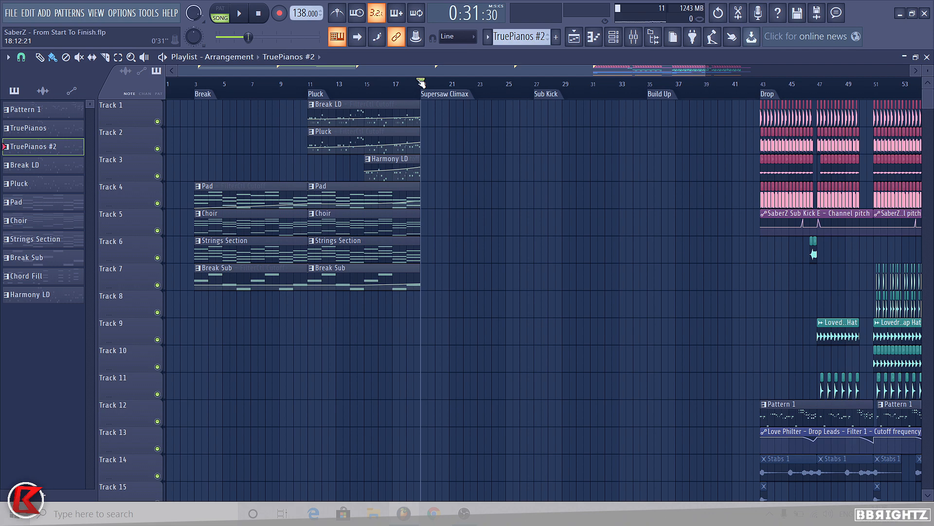
{"action": "scroll", "coordinate": [238, 142], "scroll_direction": "down", "scroll_amount": 1}
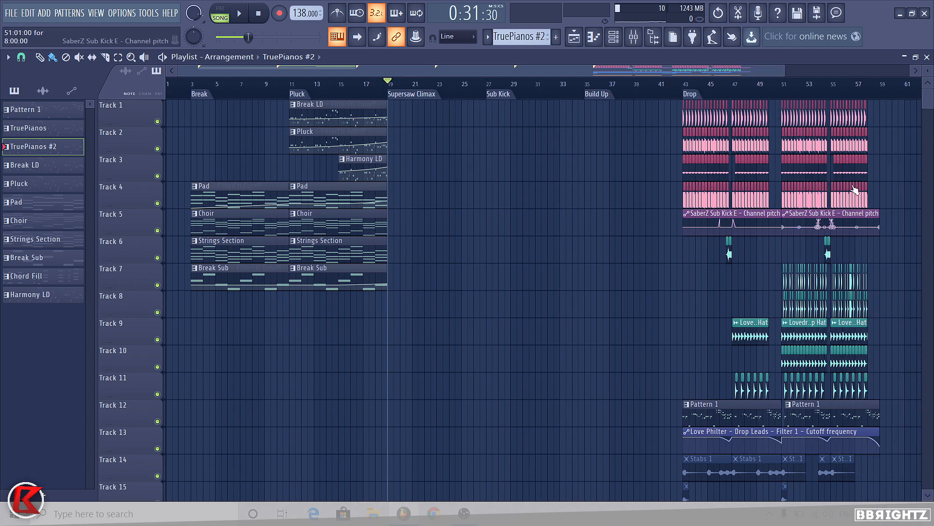
{"action": "scroll", "coordinate": [243, 106], "scroll_direction": "down", "scroll_amount": 1}
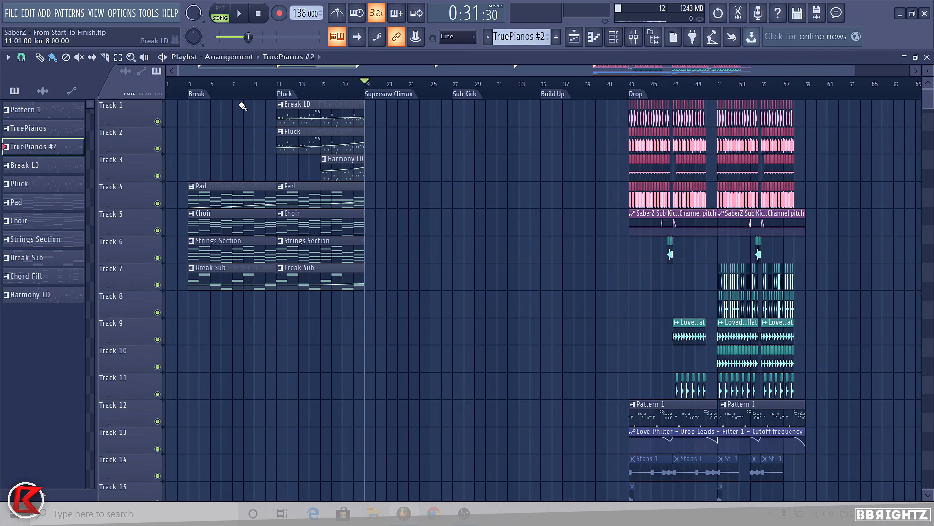
{"action": "left_click", "coordinate": [200, 93]}
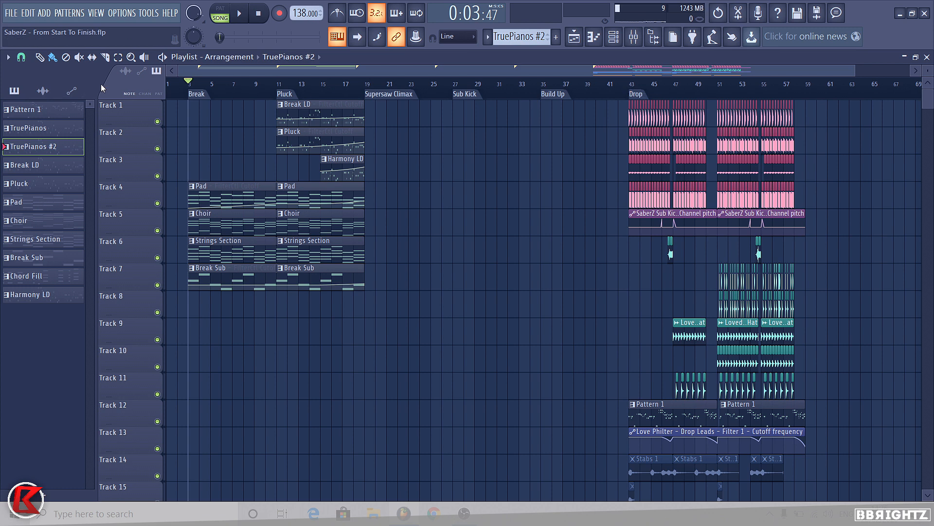
{"action": "key", "text": "space"}
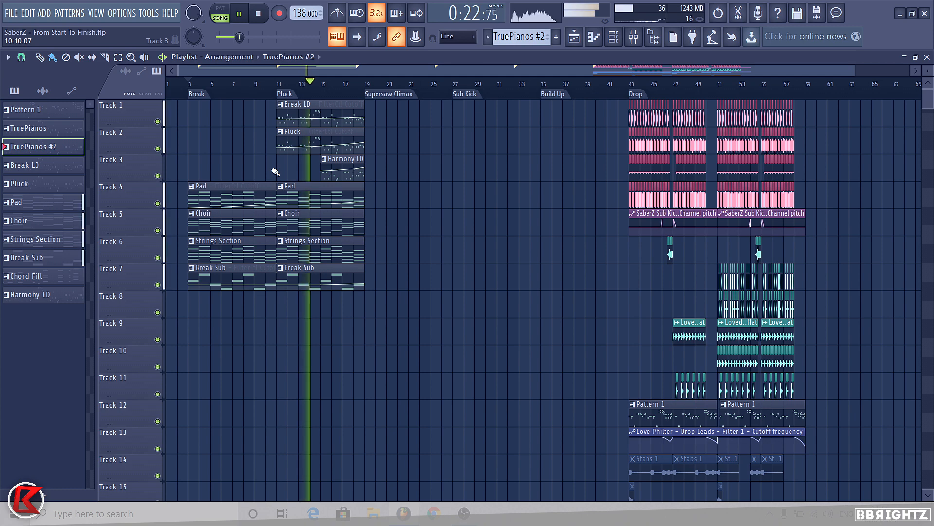
Step: Raise the Harmony LD mixer track's volume slightly, then close the mixer
{"action": "left_click", "coordinate": [633, 37]}
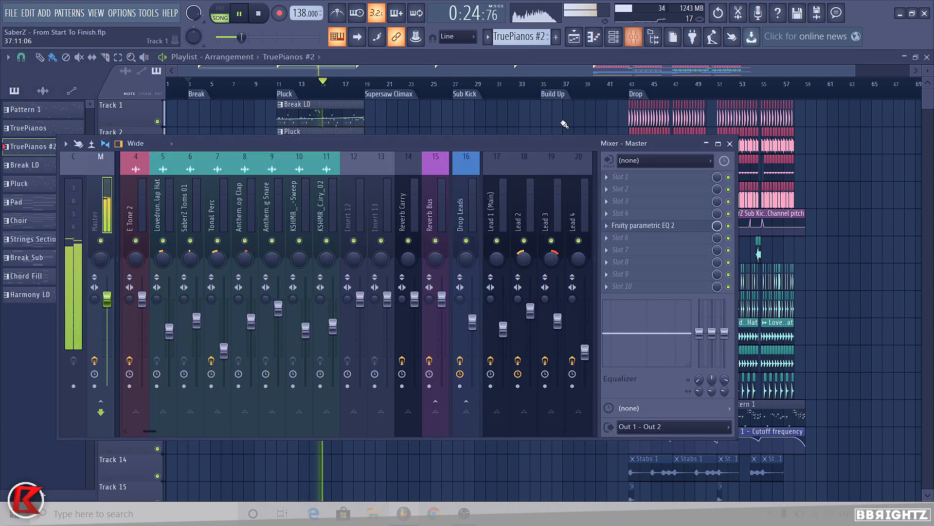
{"action": "scroll", "coordinate": [349, 193], "scroll_direction": "right", "scroll_amount": 3}
{"action": "scroll", "coordinate": [349, 193], "scroll_direction": "right", "scroll_amount": 1}
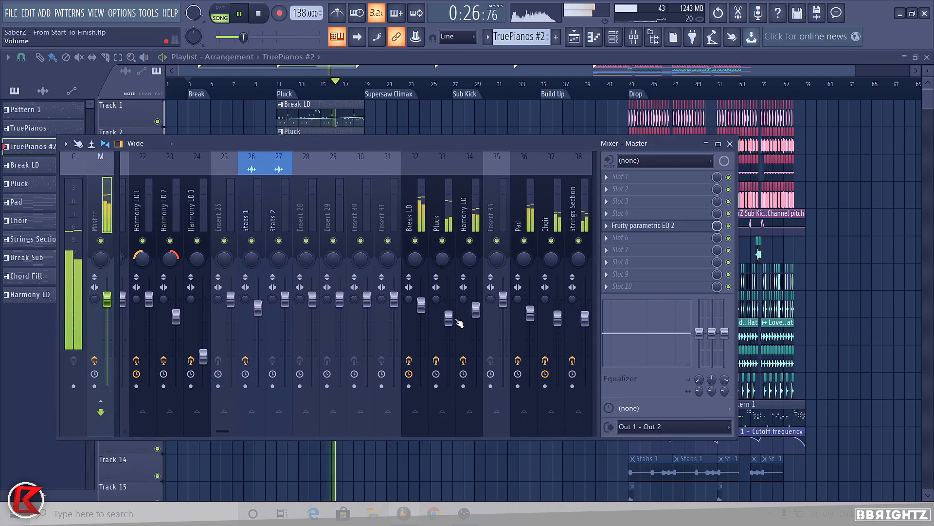
{"action": "left_click_drag", "start_coordinate": [476, 311], "coordinate": [476, 304]}
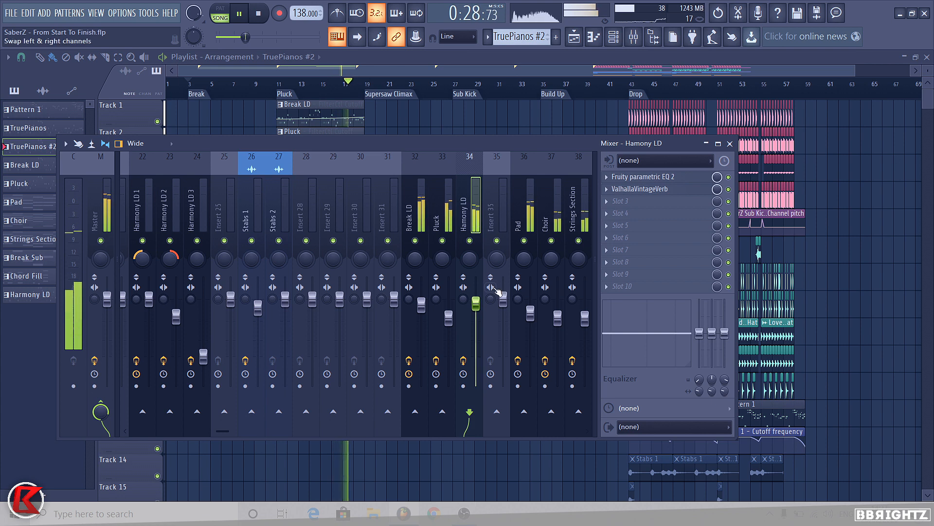
{"action": "left_click", "coordinate": [730, 144]}
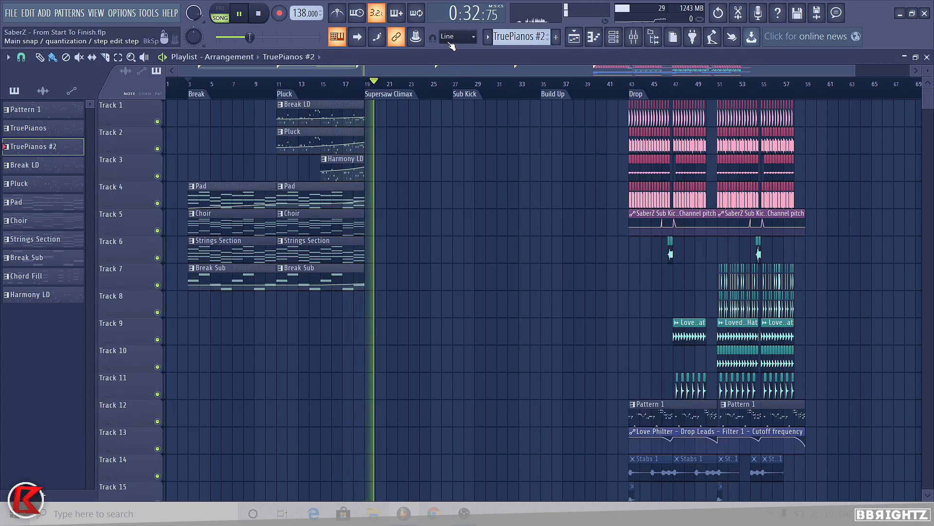
Step: Play the arrangement back from the Drop marker and stop
{"action": "key", "text": "space"}
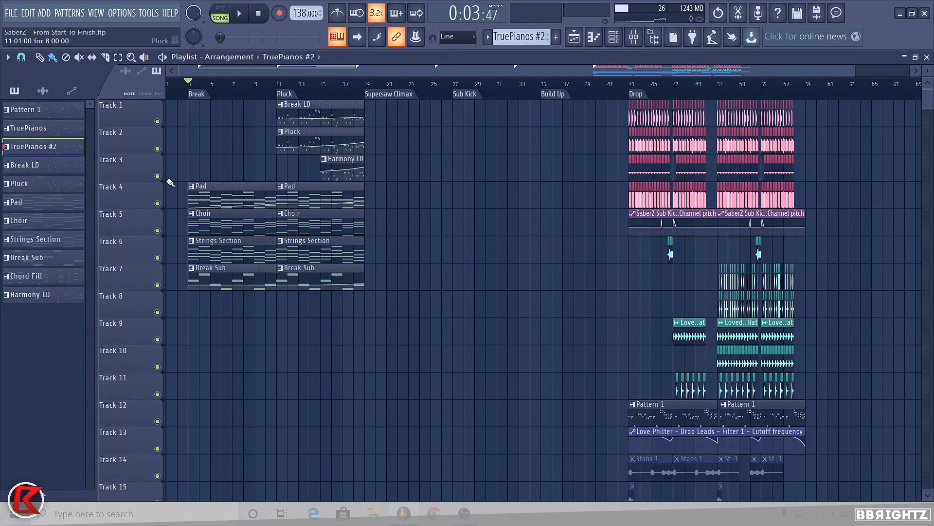
{"action": "left_click", "coordinate": [400, 97]}
{"action": "scroll", "coordinate": [366, 156], "scroll_direction": "up", "scroll_amount": 3}
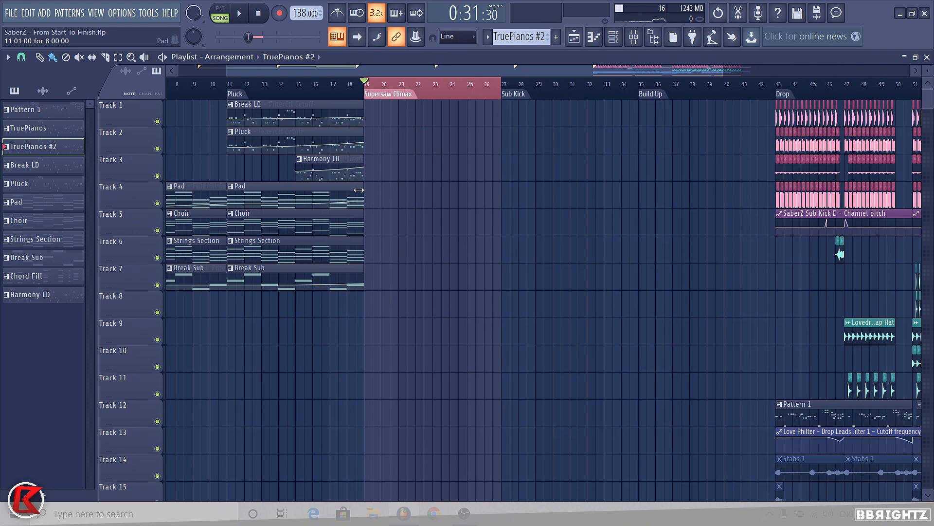
{"action": "scroll", "coordinate": [338, 190], "scroll_direction": "down", "scroll_amount": 3}
{"action": "scroll", "coordinate": [244, 199], "scroll_direction": "up", "scroll_amount": 1}
{"action": "scroll", "coordinate": [244, 198], "scroll_direction": "up", "scroll_amount": 4}
{"action": "scroll", "coordinate": [330, 198], "scroll_direction": "down", "scroll_amount": 4}
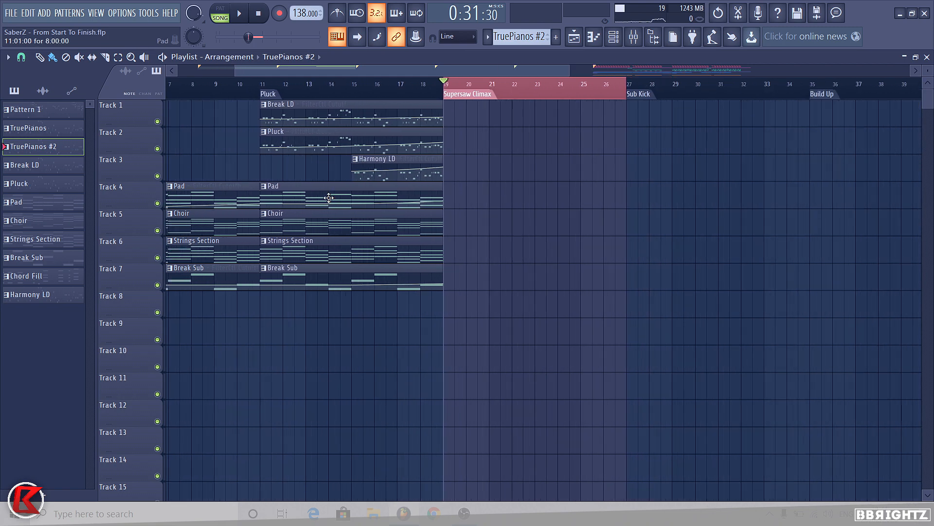
{"action": "right_click", "coordinate": [516, 98]}
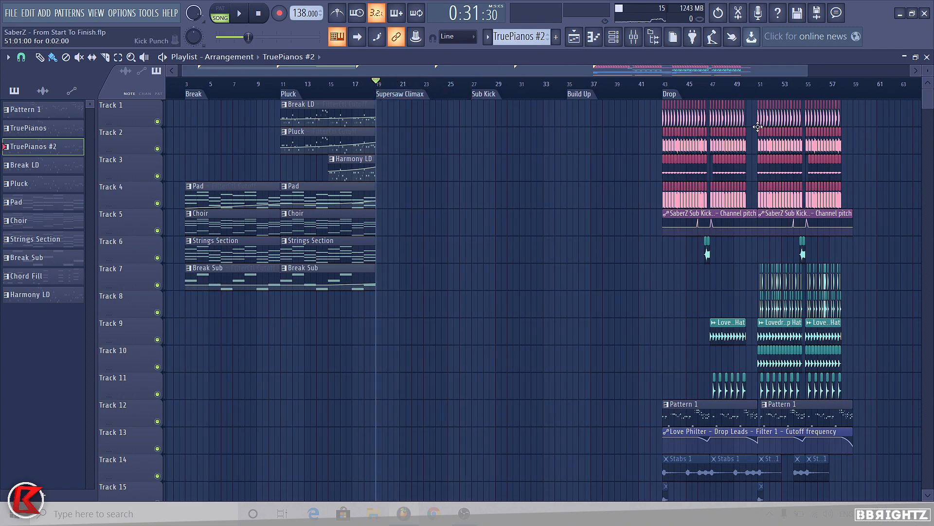
{"action": "left_click", "coordinate": [680, 98]}
{"action": "key", "text": "space"}
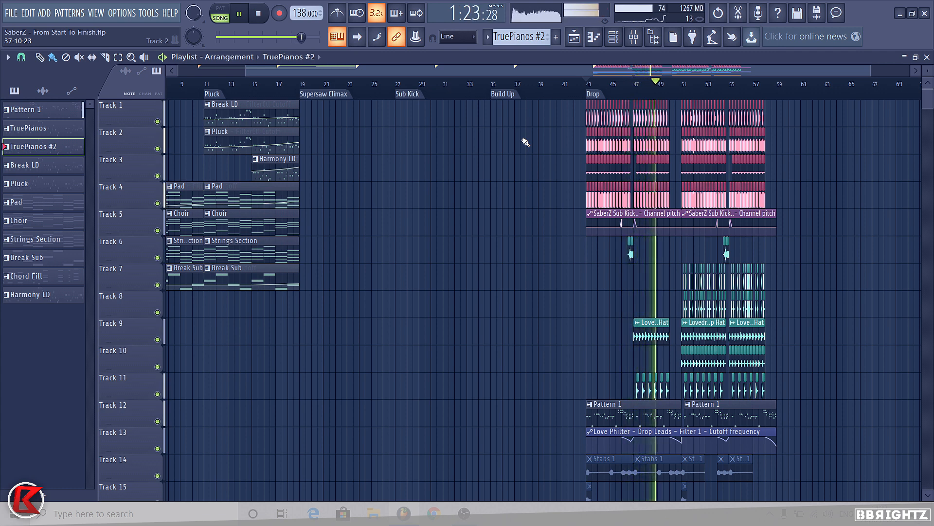
{"action": "key", "text": "space"}
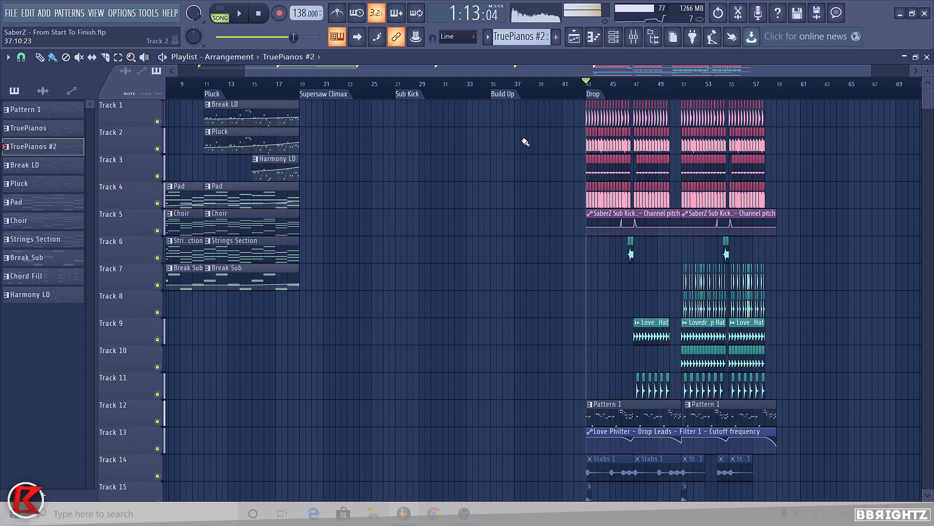
Step: Select the Chord Fill pattern clip on Track 16 and switch to pattern mode
{"action": "scroll", "coordinate": [642, 259], "scroll_direction": "down", "scroll_amount": 5}
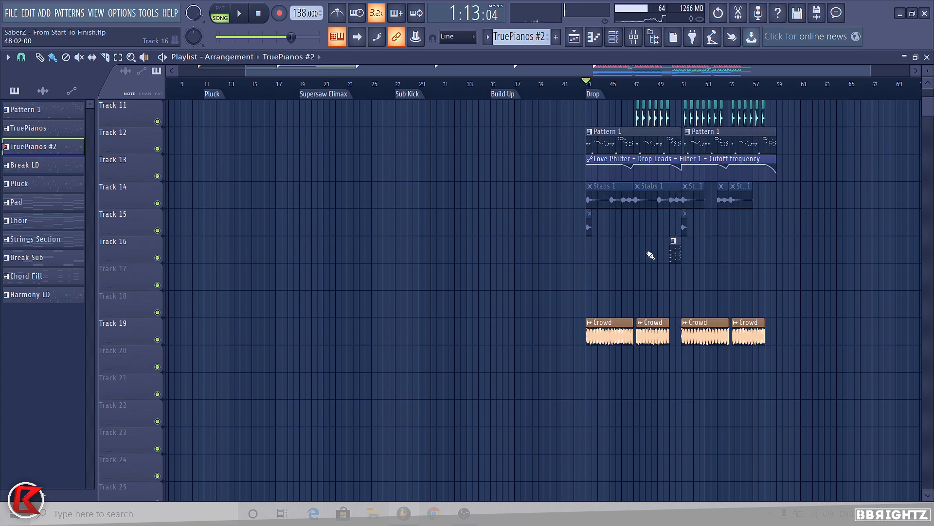
{"action": "left_click", "coordinate": [675, 254]}
{"action": "left_click", "coordinate": [220, 18]}
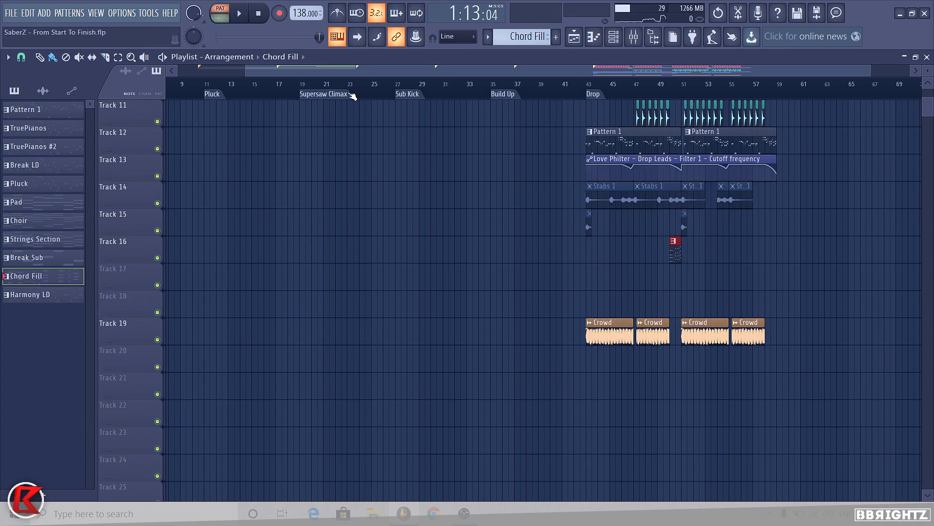
{"action": "scroll", "coordinate": [645, 360], "scroll_direction": "up", "scroll_amount": 3}
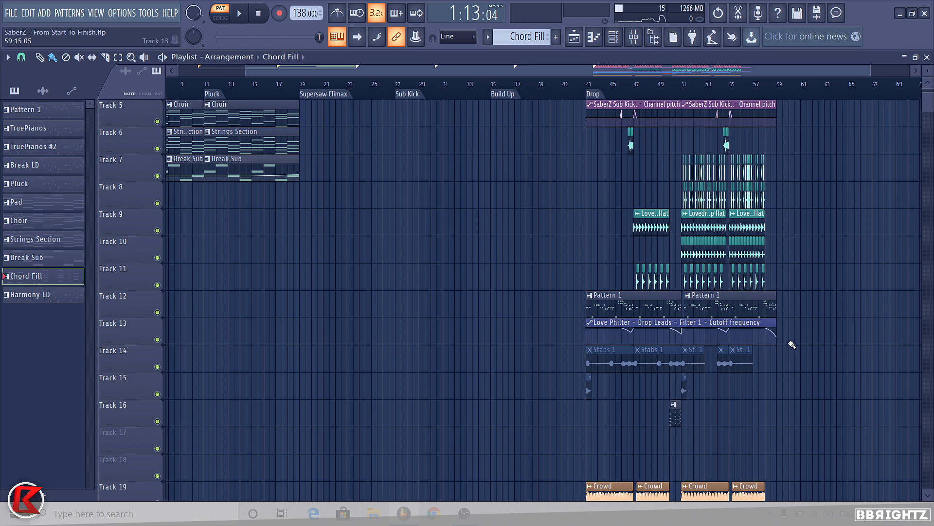
{"action": "scroll", "coordinate": [679, 289], "scroll_direction": "up", "scroll_amount": 1}
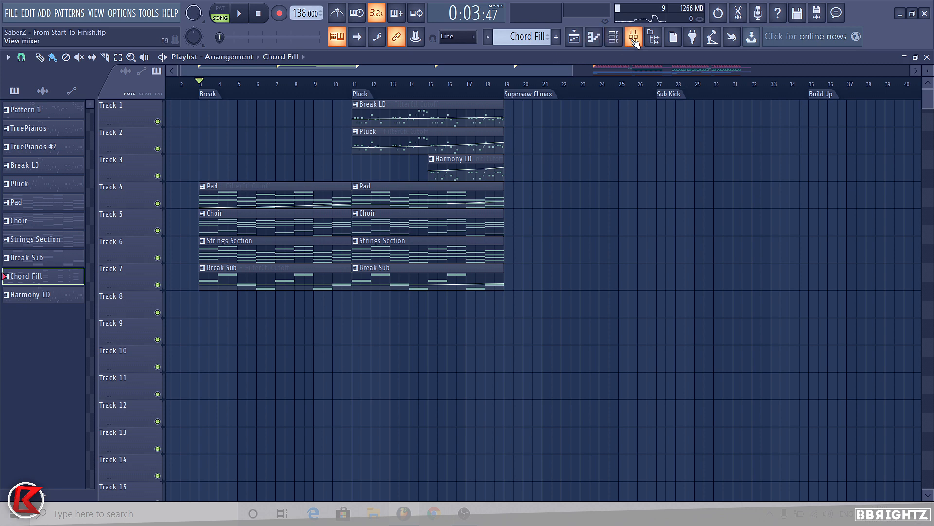
Step: Place KSHMR Natural Ambiance 05 - Rain from Sounds of KSHMR Vol 2's Ambiance Natural folder at the Break's start
{"action": "left_click", "coordinate": [654, 38]}
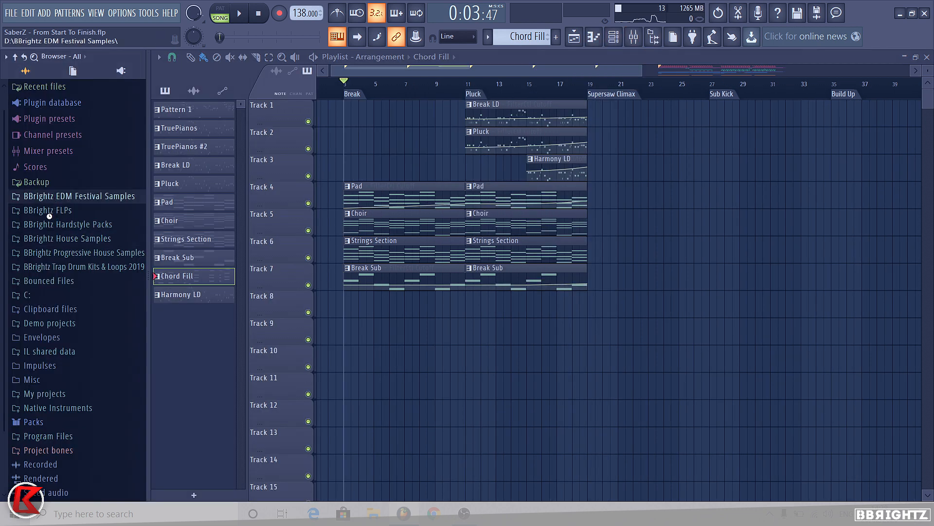
{"action": "left_click", "coordinate": [50, 217]}
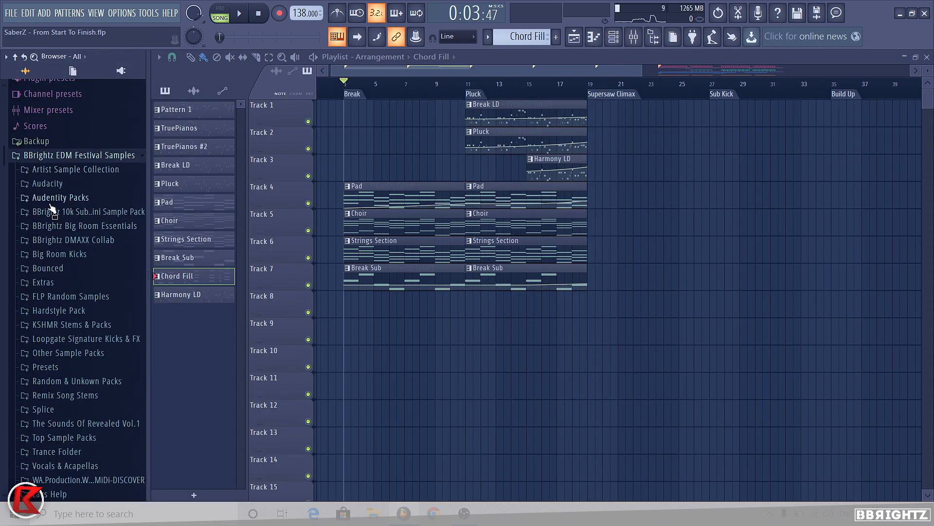
{"action": "scroll", "coordinate": [55, 205], "scroll_direction": "down", "scroll_amount": 3}
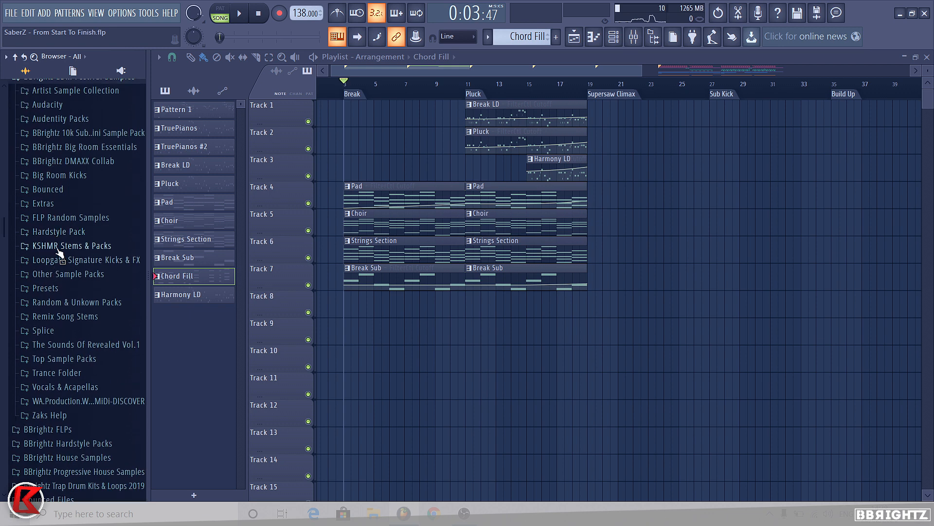
{"action": "left_click", "coordinate": [59, 246]}
{"action": "left_click", "coordinate": [87, 359]}
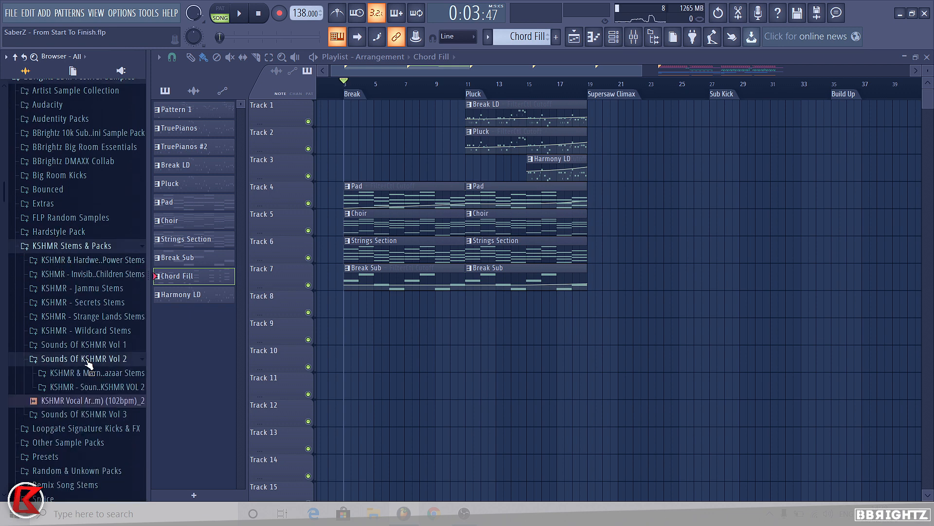
{"action": "left_click", "coordinate": [91, 387]}
{"action": "left_click", "coordinate": [100, 212]}
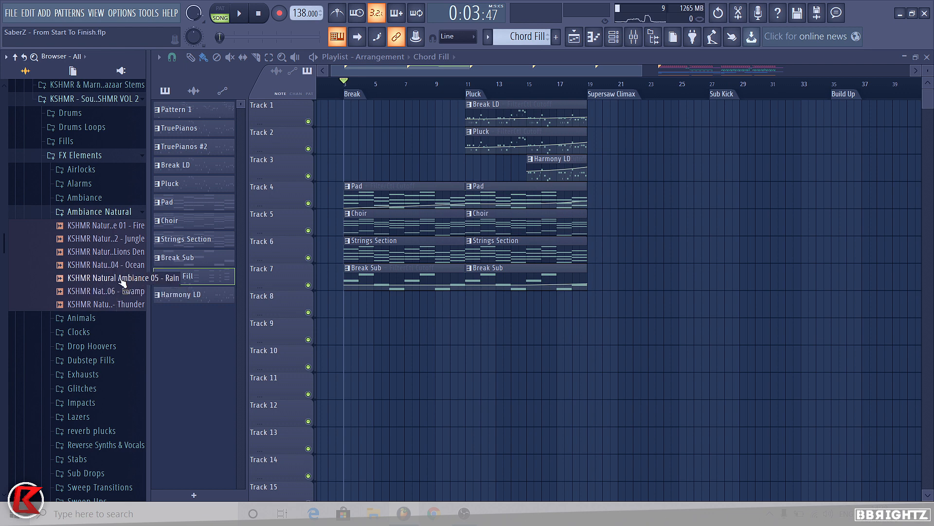
{"action": "left_click_drag", "start_coordinate": [122, 278], "coordinate": [372, 319]}
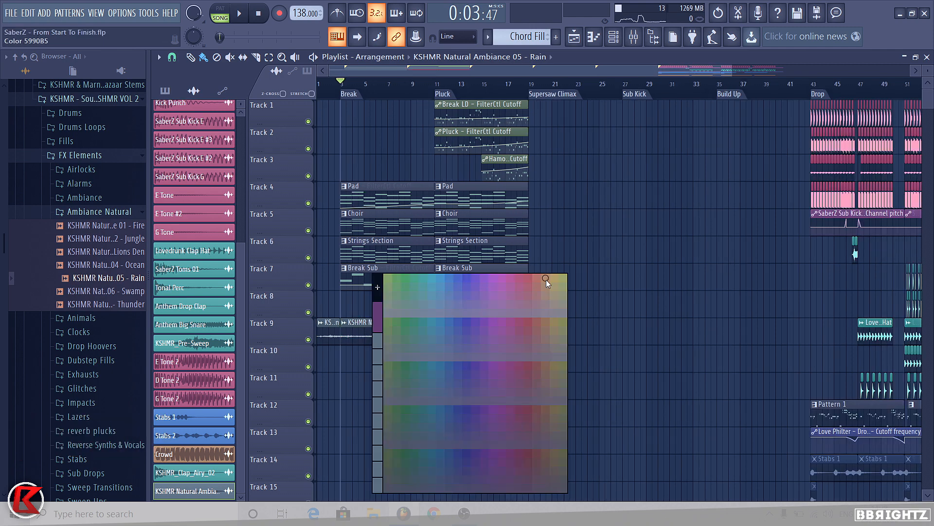
Step: Arrange the rain ambience clips along Track 18 through the Break and Pluck sections and rewind to the song start
{"action": "left_click", "coordinate": [555, 346]}
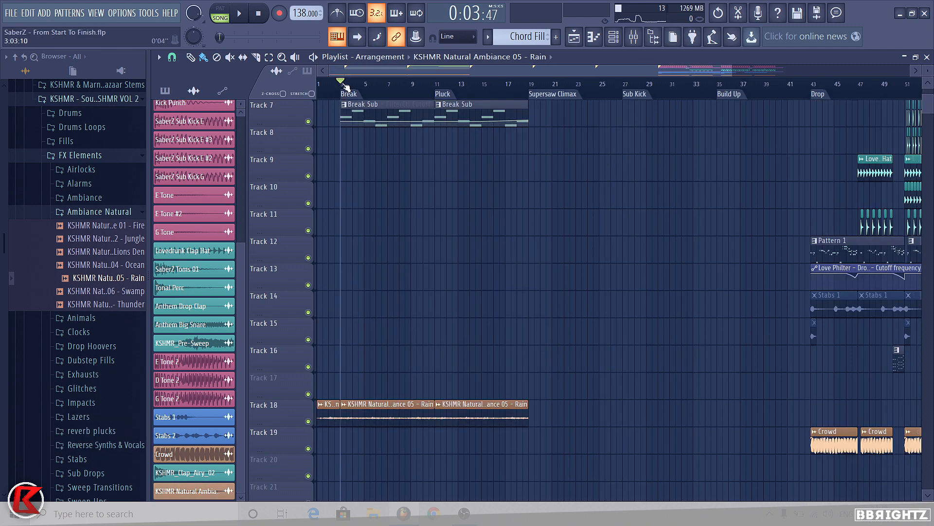
{"action": "left_click_drag", "start_coordinate": [346, 87], "coordinate": [318, 86]}
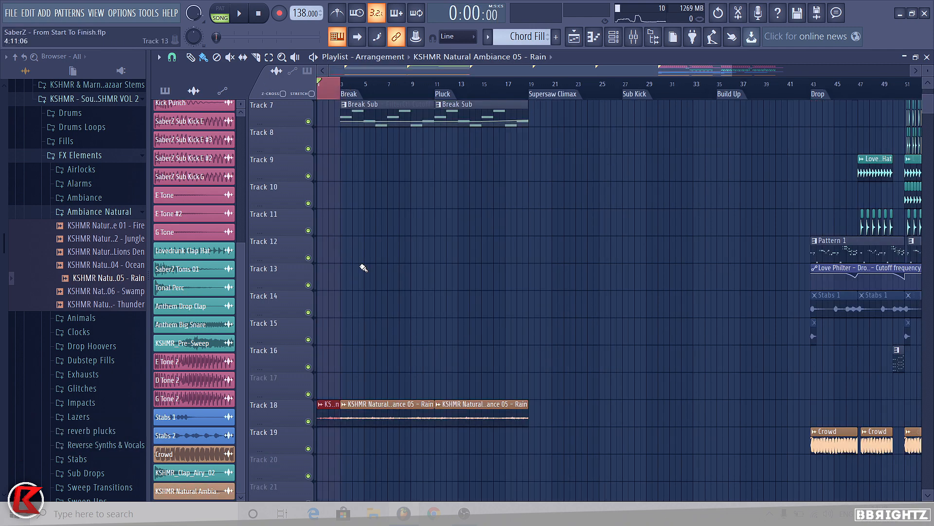
Step: Route the rain ambience channel to mixer insert 50
{"action": "left_click", "coordinate": [640, 45]}
{"action": "scroll", "coordinate": [512, 208], "scroll_direction": "down", "scroll_amount": 5}
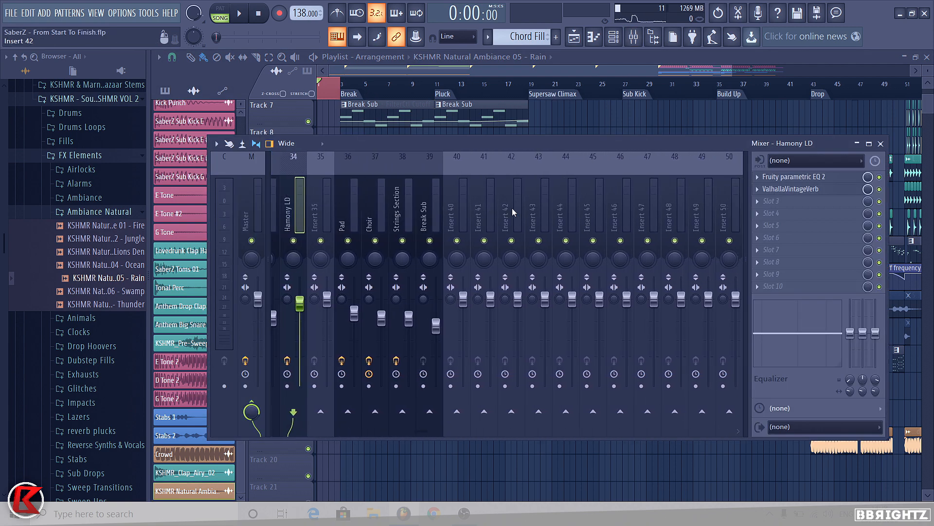
{"action": "scroll", "coordinate": [407, 232], "scroll_direction": "down", "scroll_amount": 6}
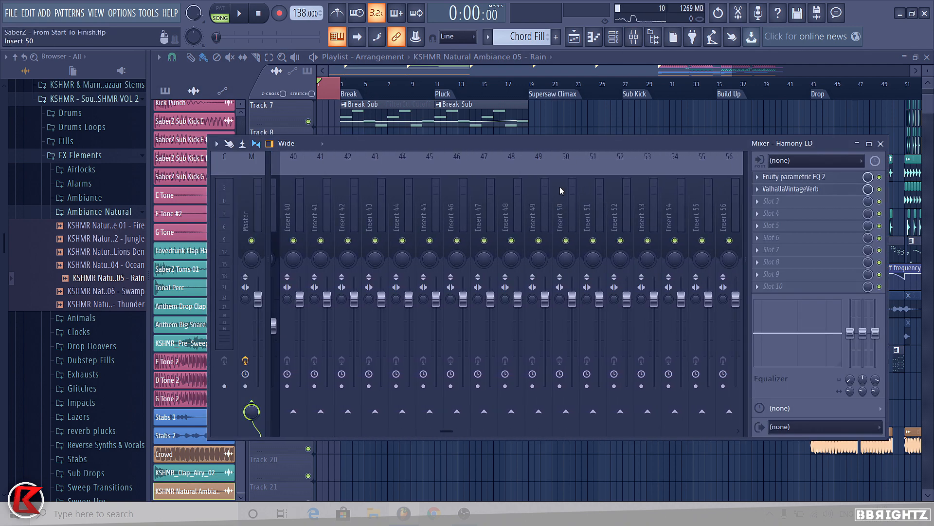
{"action": "scroll", "coordinate": [561, 191], "scroll_direction": "down", "scroll_amount": 3}
{"action": "left_click", "coordinate": [492, 214]}
{"action": "key", "text": "ctrl+l"}
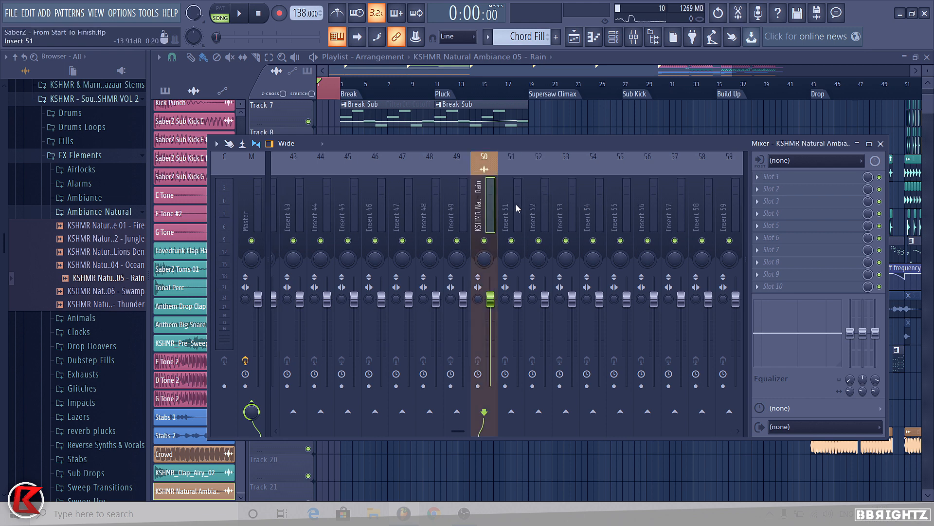
{"action": "scroll", "coordinate": [521, 210], "scroll_direction": "up", "scroll_amount": 1}
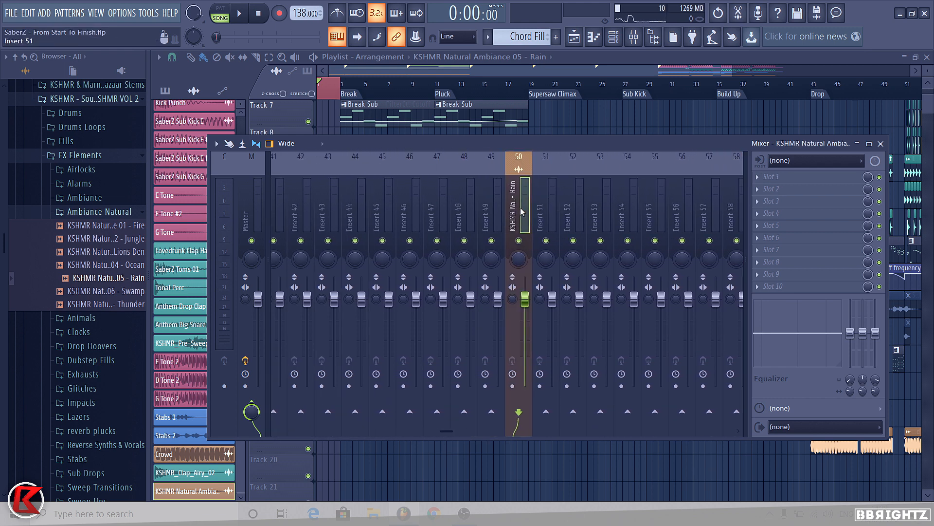
Step: Lower the volume fader of the rain ambience channel on insert 50 while playing the intro
{"action": "scroll", "coordinate": [520, 211], "scroll_direction": "up", "scroll_amount": 8}
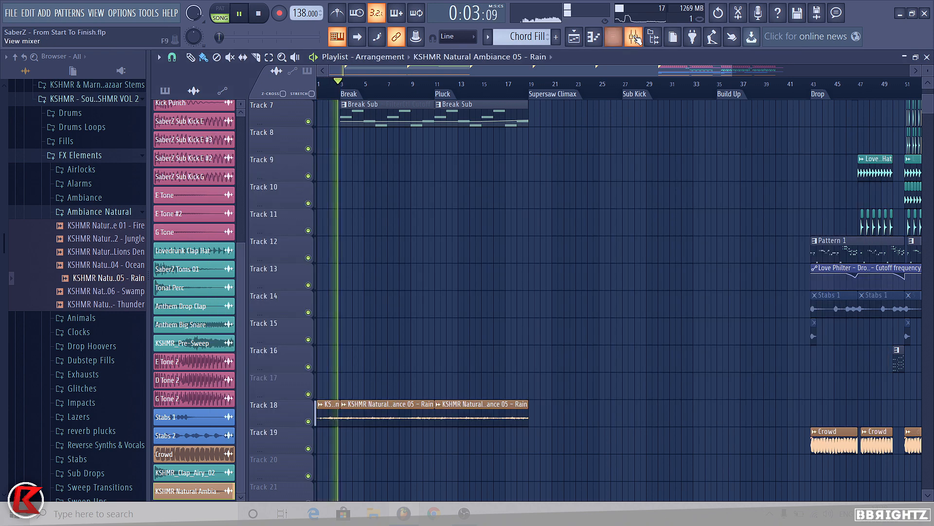
{"action": "key", "text": "F9"}
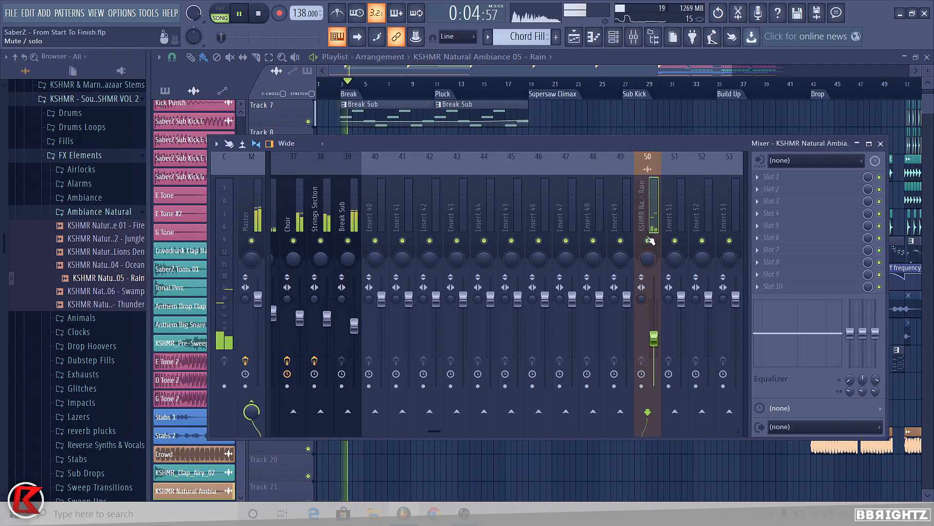
{"action": "left_click_drag", "start_coordinate": [654, 337], "coordinate": [654, 345]}
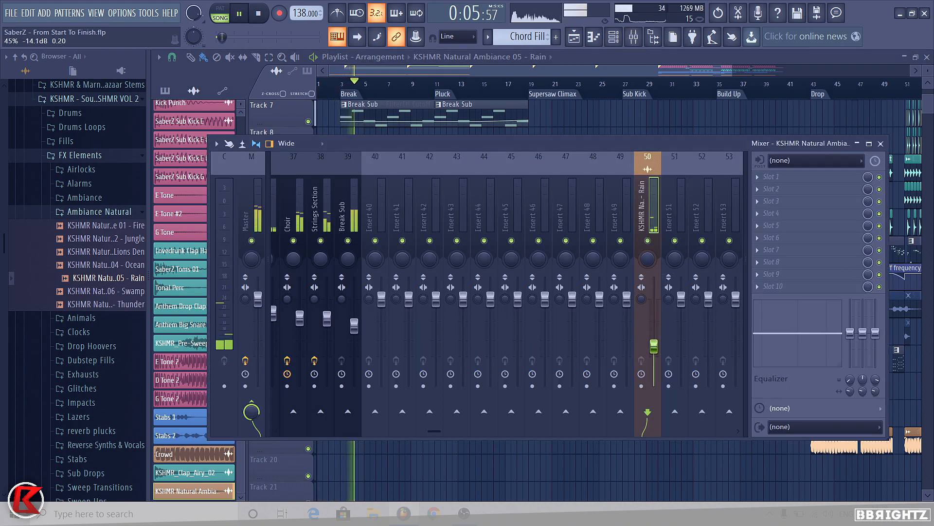
{"action": "left_click", "coordinate": [647, 240]}
{"action": "left_click", "coordinate": [648, 240]}
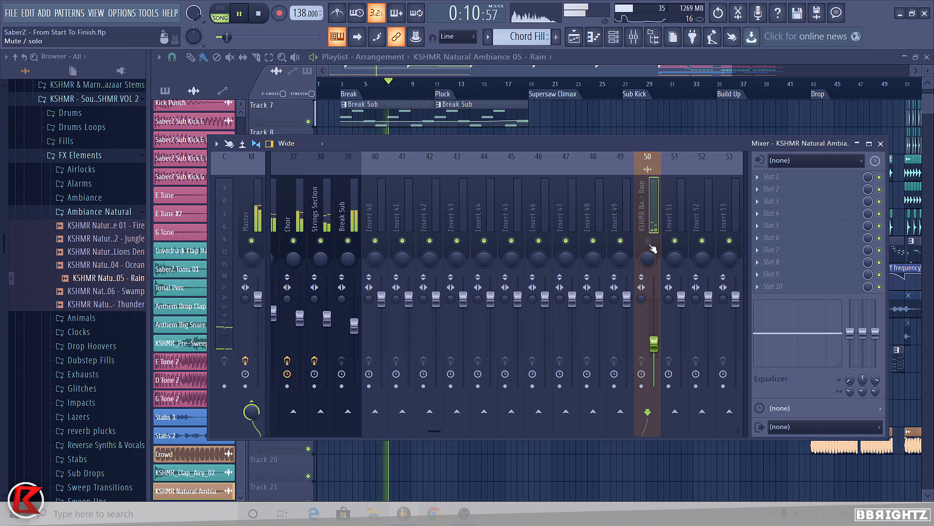
Step: Create a volume automation clip for the rain ambience fader and shape it to ramp up over the intro
{"action": "key", "text": "space"}
{"action": "double_click", "coordinate": [342, 87]}
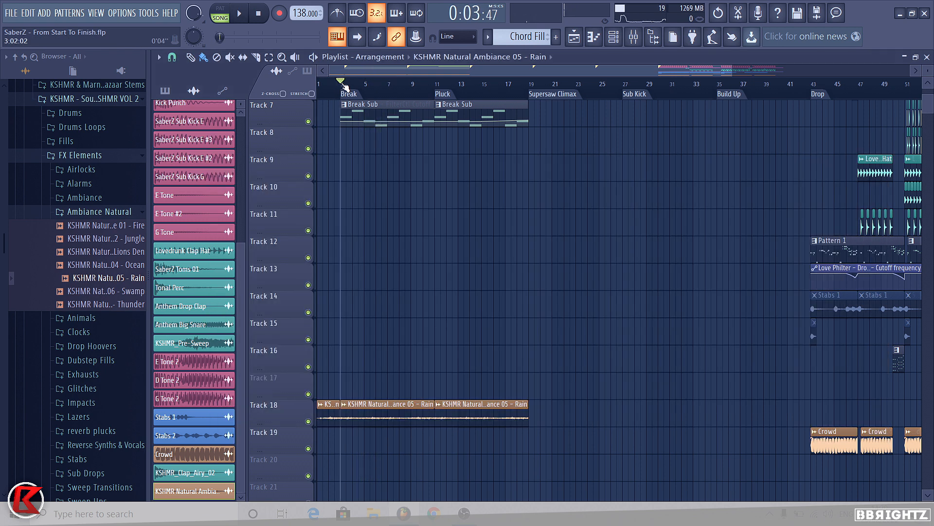
{"action": "key", "text": "F9"}
{"action": "right_click", "coordinate": [654, 345]}
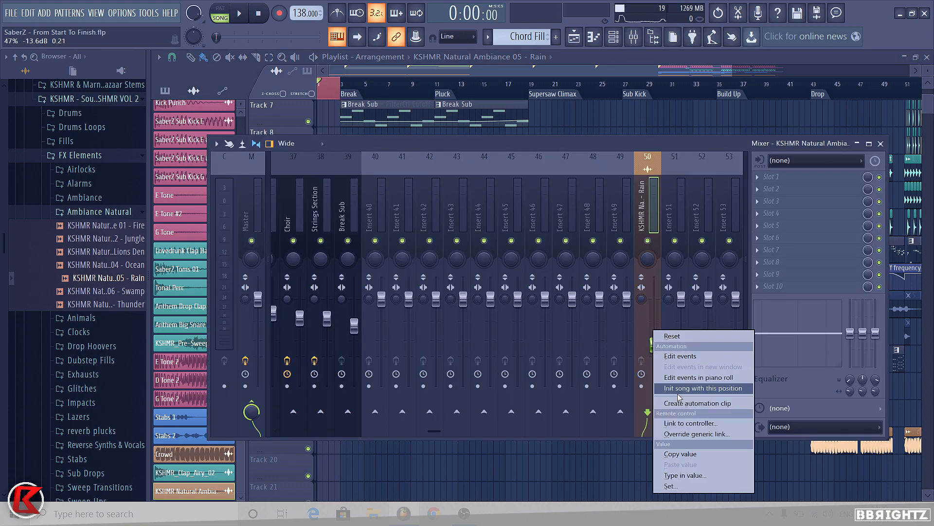
{"action": "left_click", "coordinate": [691, 403]}
{"action": "left_click", "coordinate": [296, 120]}
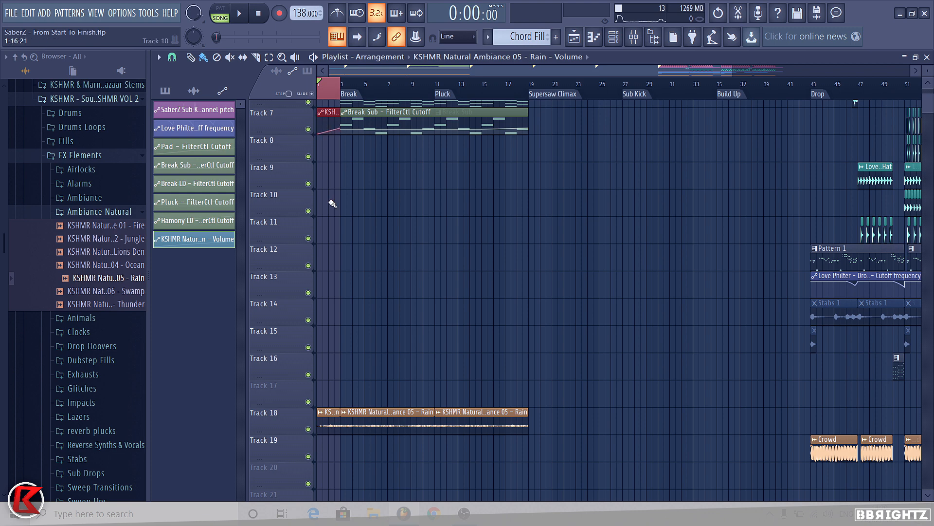
{"action": "left_click_drag", "start_coordinate": [332, 203], "coordinate": [331, 204]}
{"action": "scroll", "coordinate": [309, 203], "scroll_direction": "up", "scroll_amount": 2}
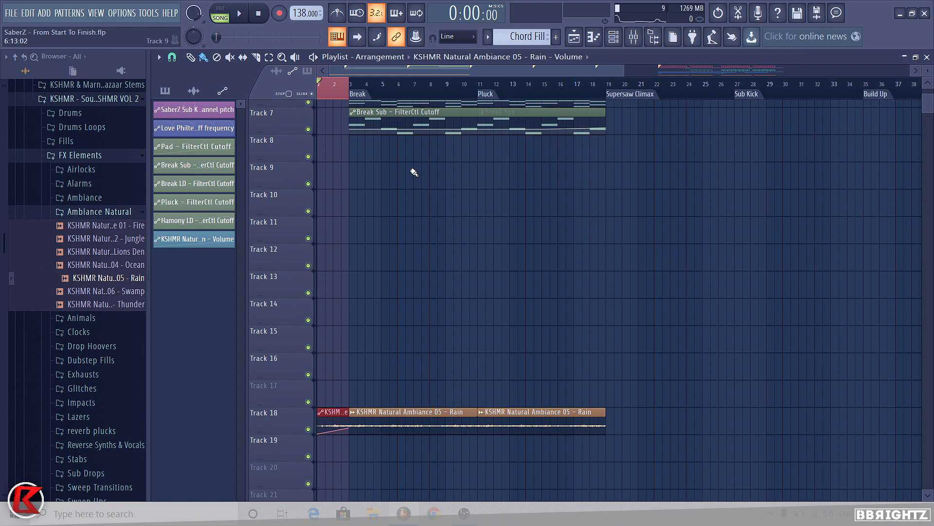
{"action": "left_click", "coordinate": [336, 96], "text": "ctrl"}
{"action": "key", "text": "space"}
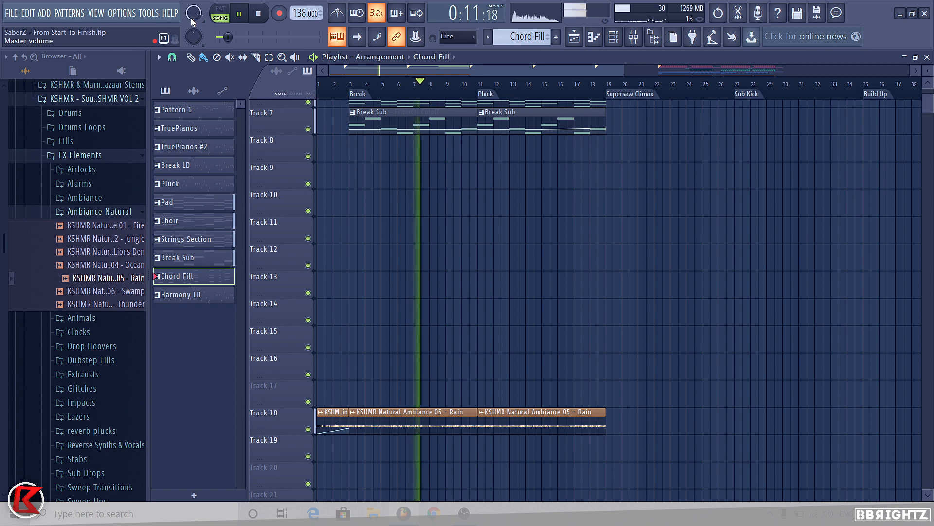
Step: Place KSHMR Drop Claps 01 from the Drums > Claps > Drop Claps folder onto Track 9
{"action": "left_click", "coordinate": [100, 211]}
{"action": "left_click", "coordinate": [91, 157]}
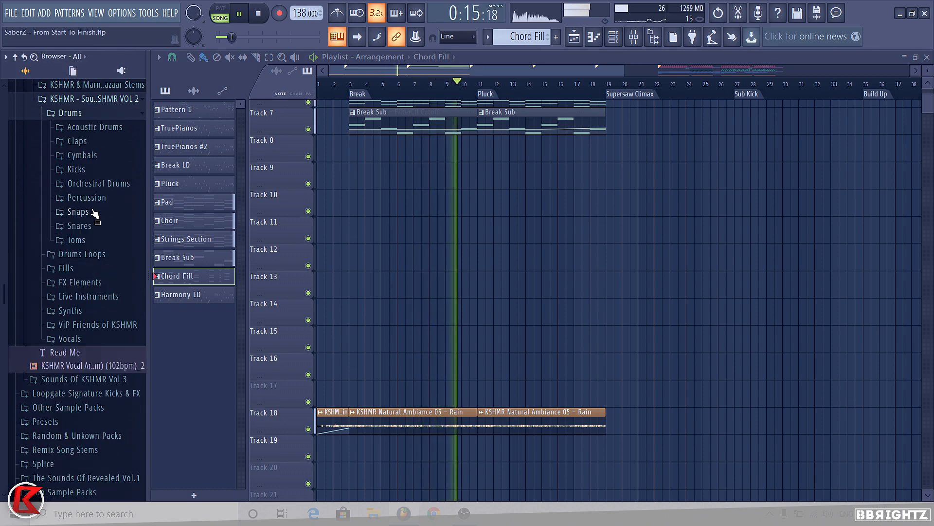
{"action": "left_click", "coordinate": [86, 146]}
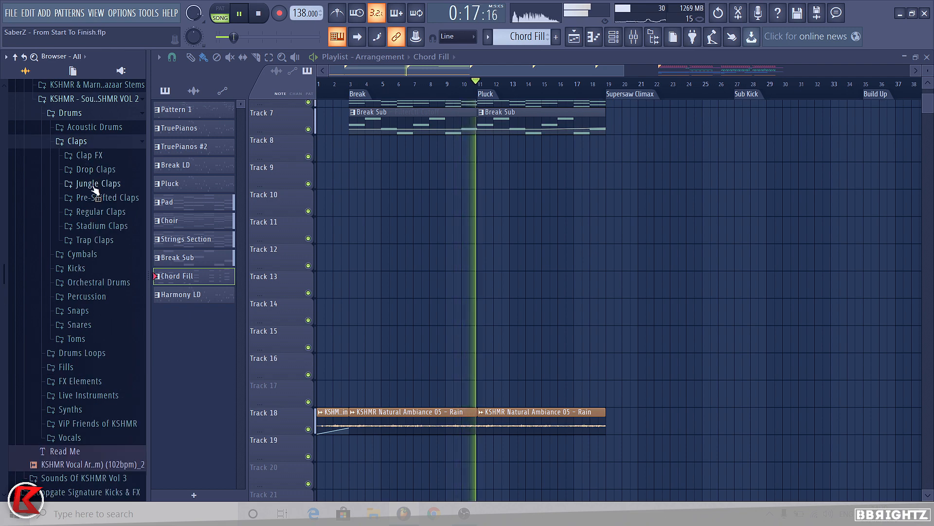
{"action": "left_click", "coordinate": [93, 170]}
{"action": "left_click_drag", "start_coordinate": [93, 185], "coordinate": [672, 205]}
{"action": "key", "text": "space"}
{"action": "scroll", "coordinate": [672, 204], "scroll_direction": "up", "scroll_amount": 4}
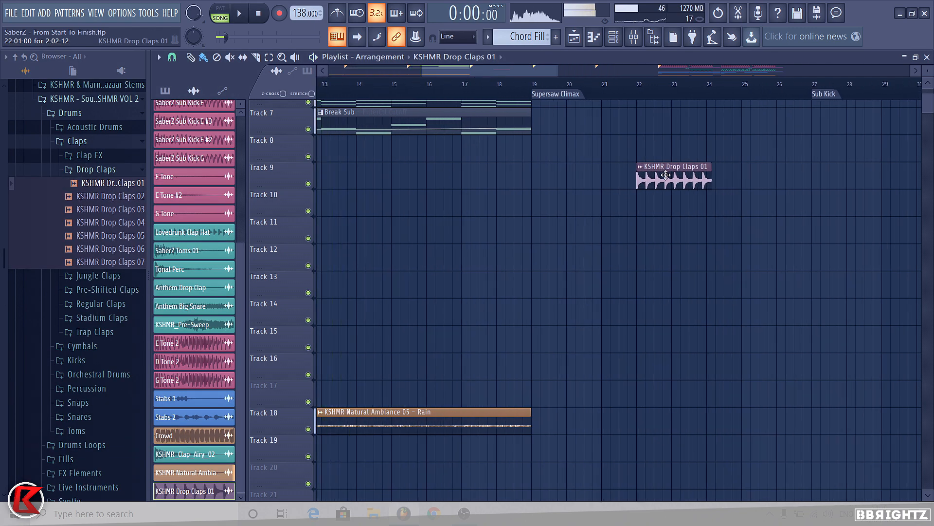
Step: Time-stretch the Drop Claps sample to the project tempo and add a quick fade-in in its channel settings
{"action": "double_click", "coordinate": [638, 177]}
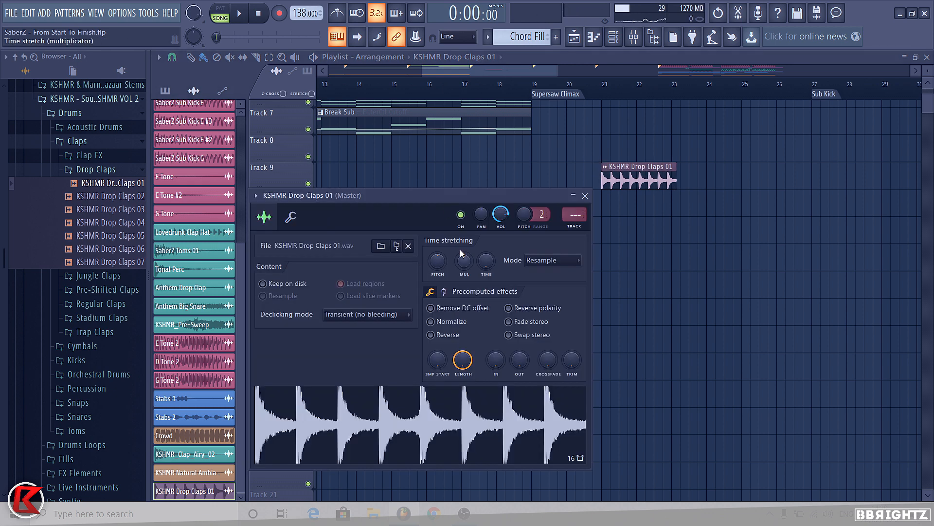
{"action": "right_click", "coordinate": [486, 262]}
{"action": "left_click", "coordinate": [504, 295]}
{"action": "right_click", "coordinate": [439, 261]}
{"action": "left_click", "coordinate": [459, 270]}
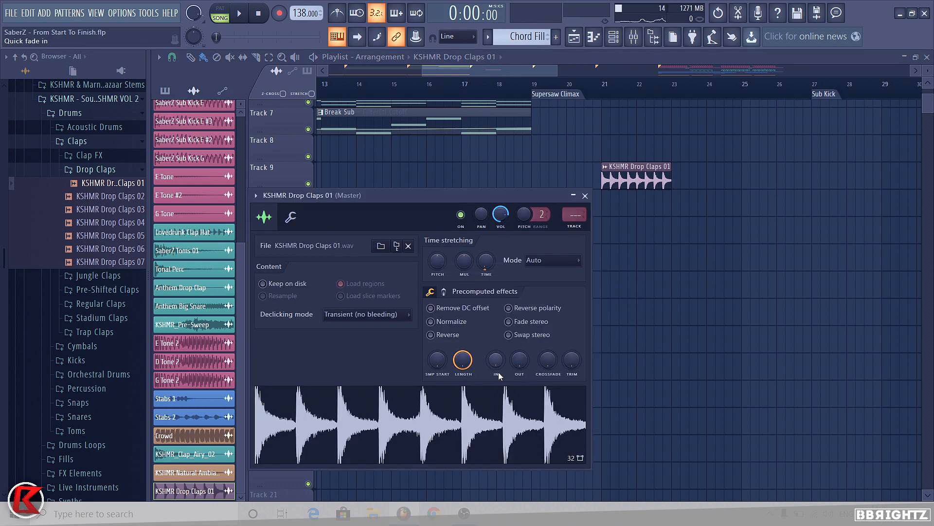
{"action": "left_click_drag", "start_coordinate": [500, 373], "coordinate": [520, 356]}
Step: Shorten the Drop Claps clip on Track 9
{"action": "left_click_drag", "start_coordinate": [508, 189], "coordinate": [469, 191]}
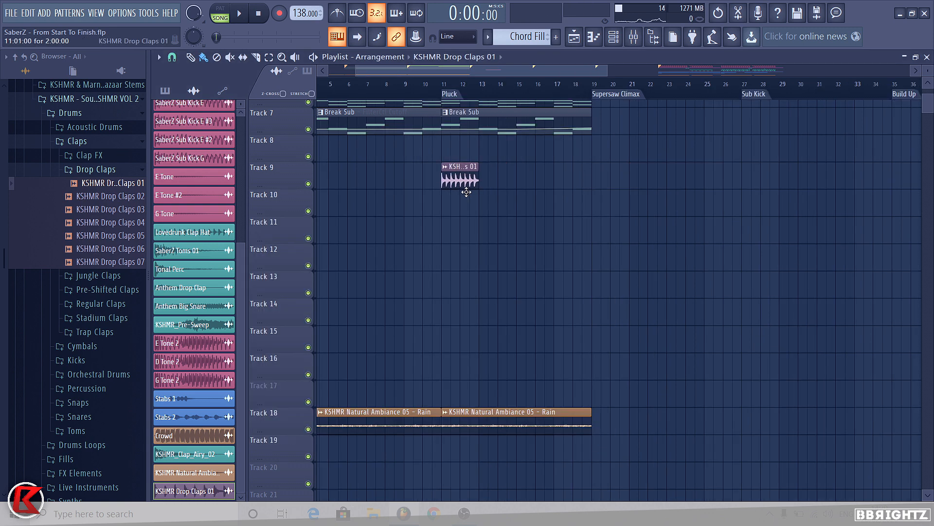
{"action": "scroll", "coordinate": [519, 267], "scroll_direction": "down", "scroll_amount": 3}
{"action": "scroll", "coordinate": [682, 223], "scroll_direction": "up", "scroll_amount": 2}
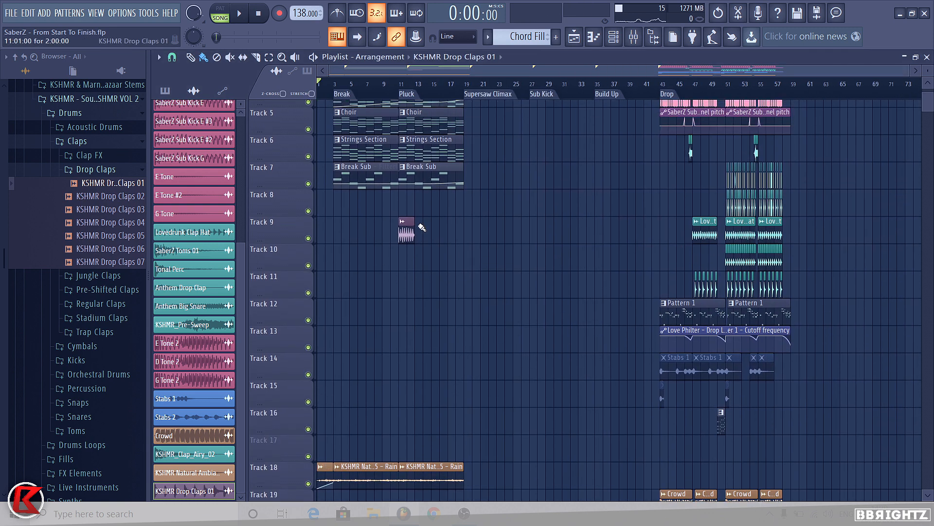
Step: Repeat the clap clip through the Pluck section on Track 9 and colour it green
{"action": "left_click", "coordinate": [407, 225]}
{"action": "left_click", "coordinate": [455, 285]}
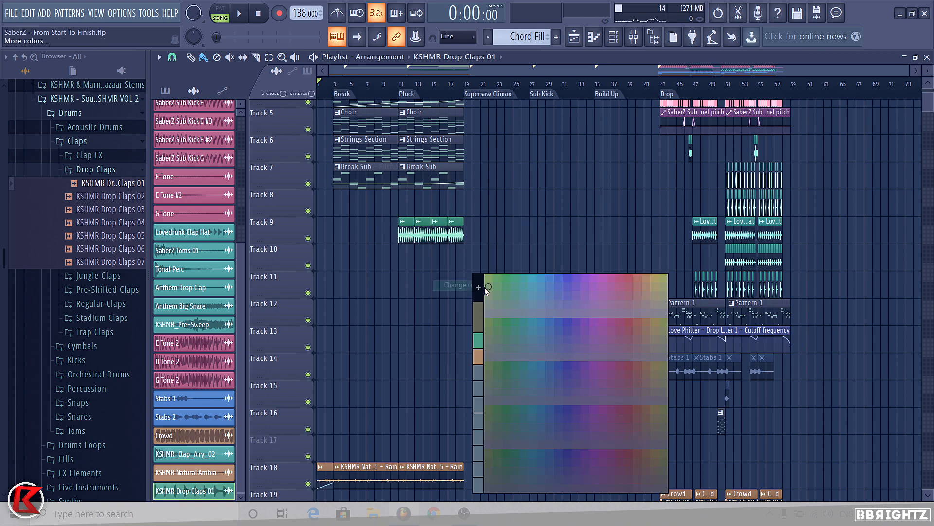
{"action": "left_click", "coordinate": [521, 278]}
Step: Add Fruity Love Philter to an effect slot on the Drop Claps mixer insert 43
{"action": "key", "text": "F9"}
{"action": "left_click", "coordinate": [403, 84]}
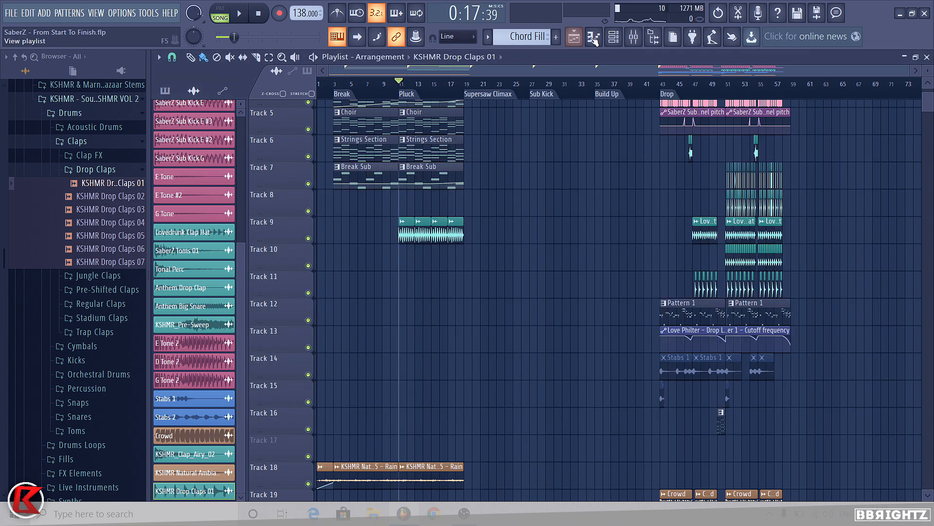
{"action": "left_click", "coordinate": [634, 36]}
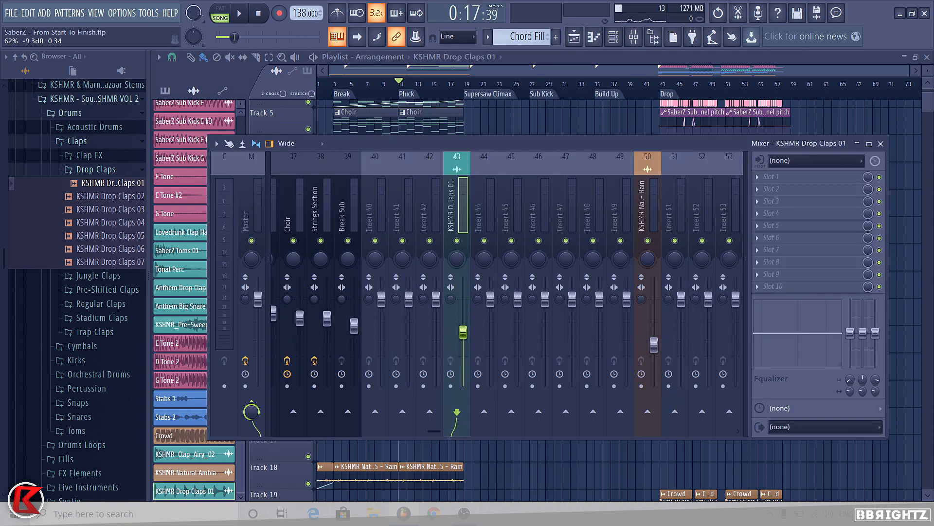
{"action": "left_click", "coordinate": [402, 94]}
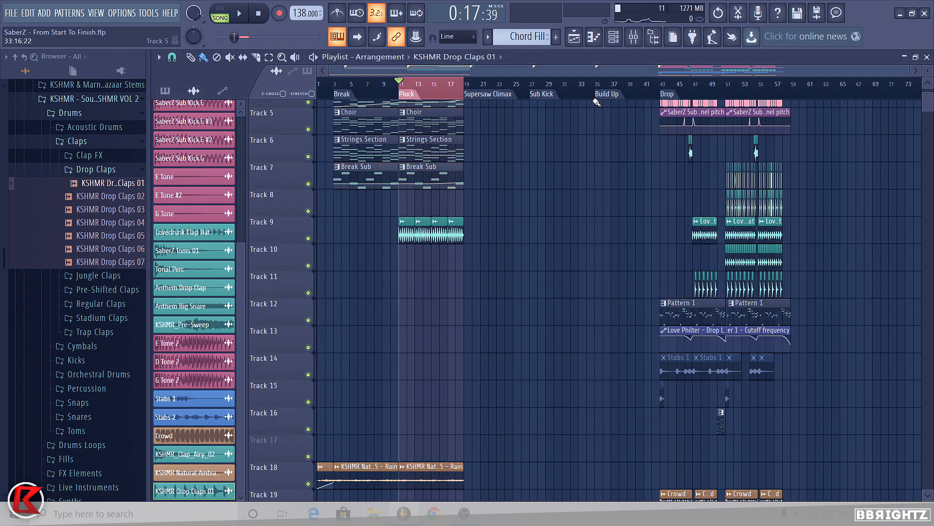
{"action": "left_click", "coordinate": [633, 36]}
{"action": "key", "text": "space"}
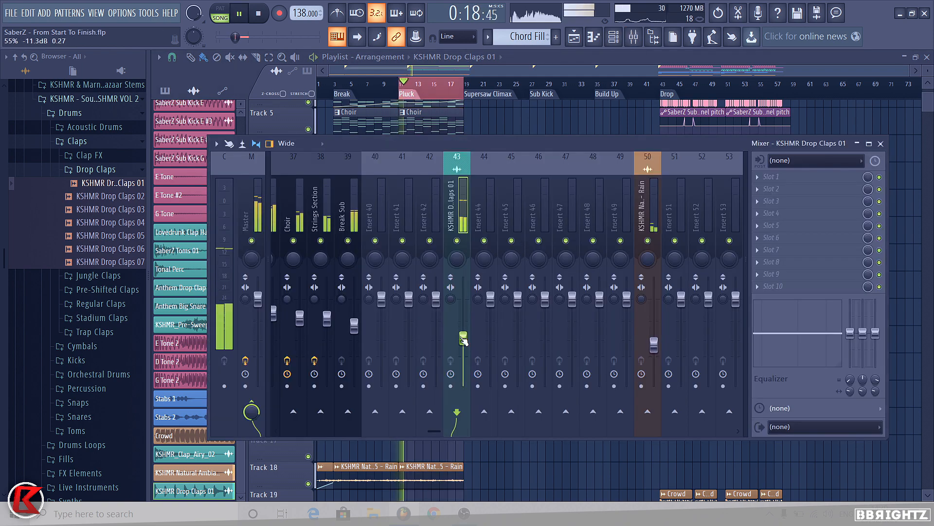
{"action": "left_click", "coordinate": [839, 229]}
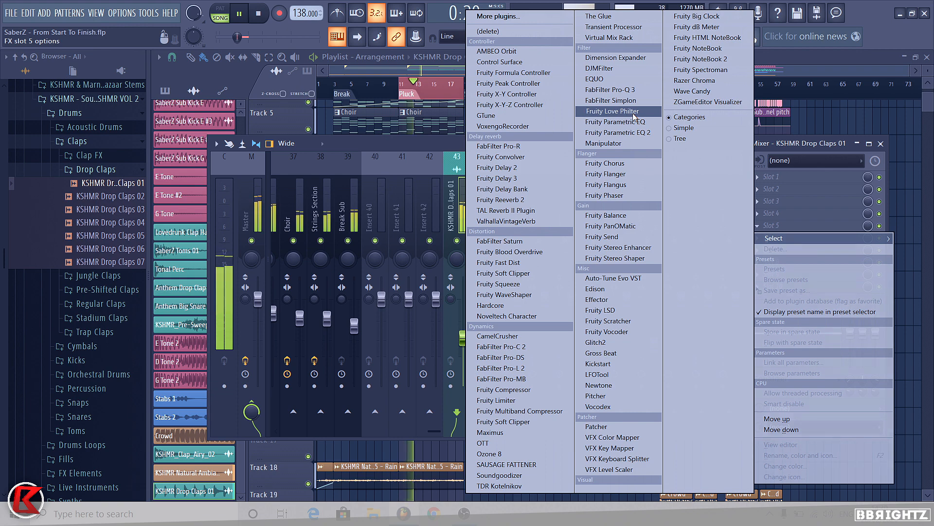
{"action": "left_click", "coordinate": [613, 112]}
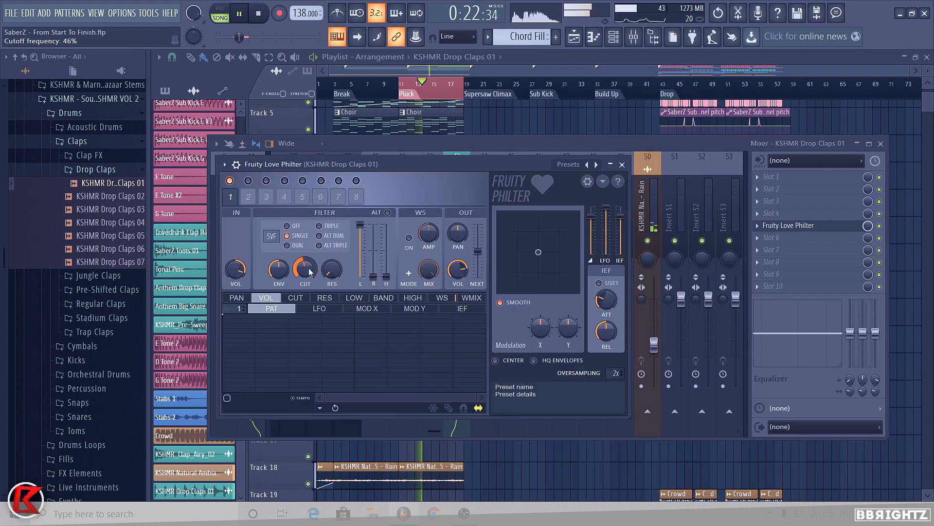
Step: Create a Love Philter cutoff automation clip, move it onto Track 9 over the claps and trim its end
{"action": "right_click", "coordinate": [310, 273]}
{"action": "left_click", "coordinate": [341, 343]}
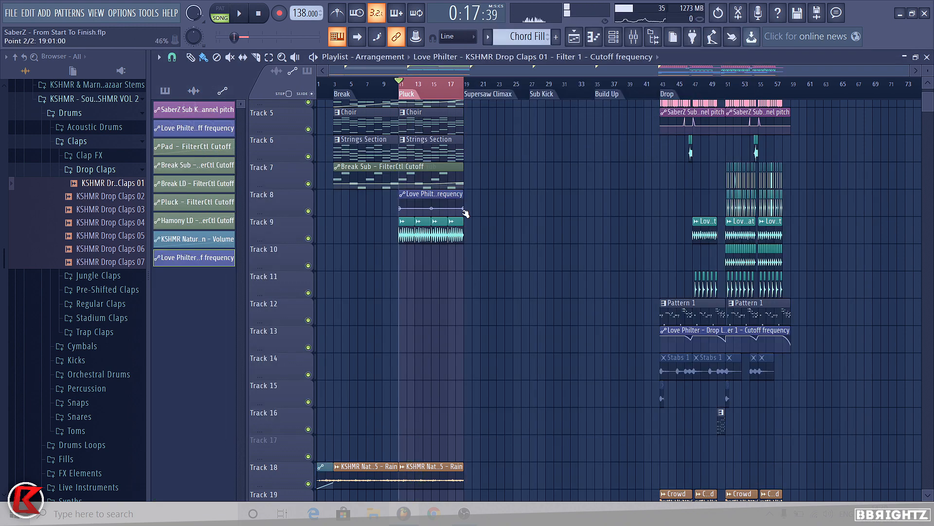
{"action": "key", "text": "space"}
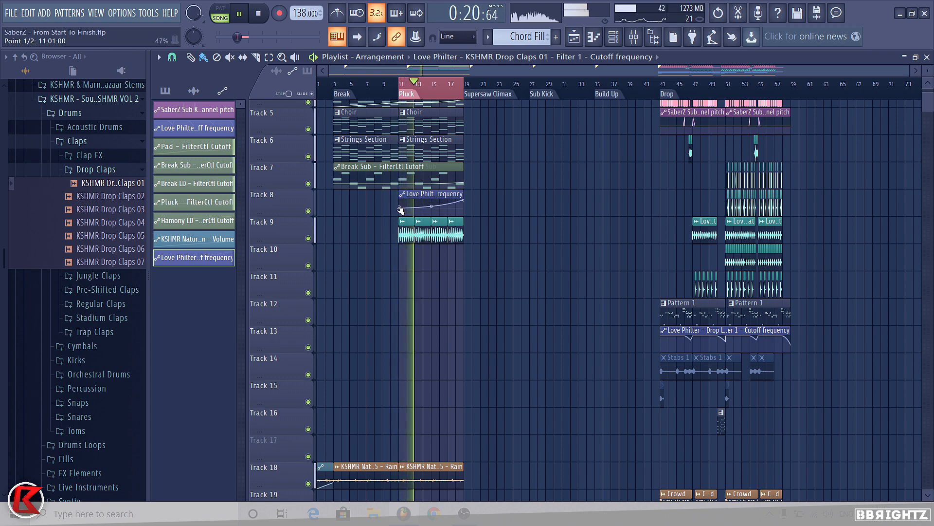
{"action": "left_click_drag", "start_coordinate": [407, 203], "coordinate": [407, 230]}
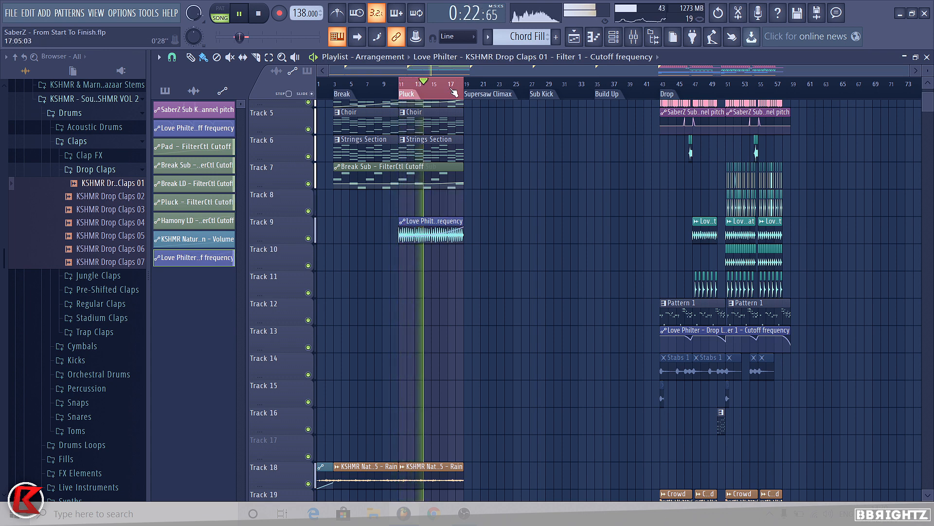
{"action": "left_click", "coordinate": [491, 42]}
{"action": "left_click_drag", "start_coordinate": [462, 235], "coordinate": [452, 240]}
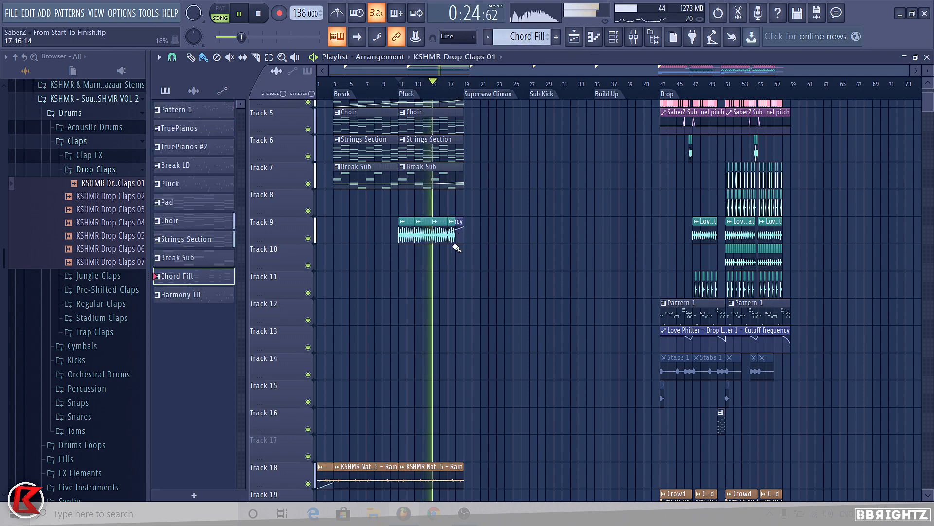
Step: Play back the clap build through the Pluck section into the Supersaw Climax
{"action": "scroll", "coordinate": [446, 247], "scroll_direction": "up", "scroll_amount": 2}
{"action": "scroll", "coordinate": [437, 258], "scroll_direction": "up", "scroll_amount": 2}
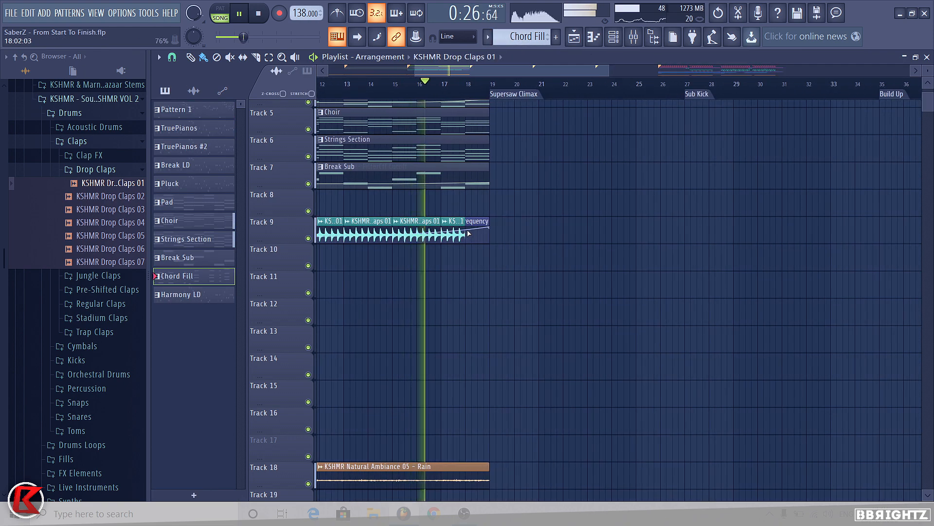
{"action": "left_click", "coordinate": [631, 41]}
{"action": "key", "text": "F9"}
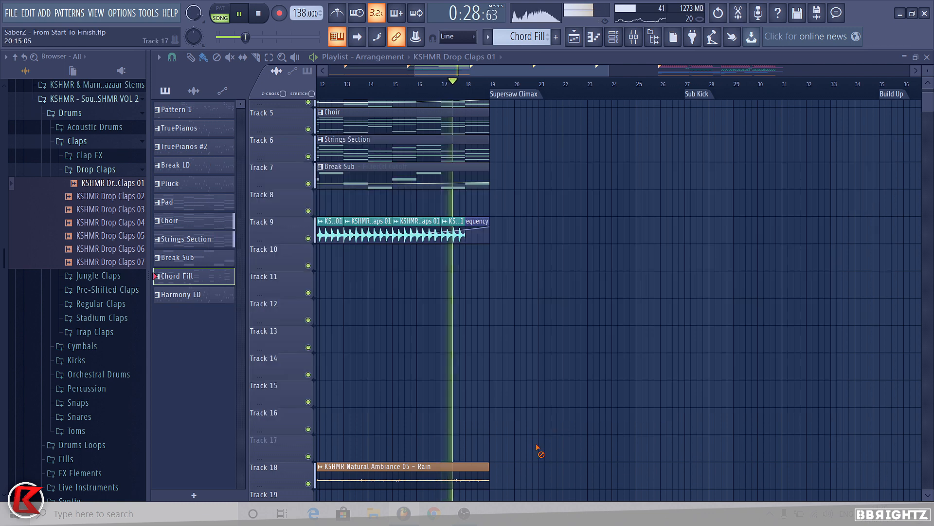
{"action": "key", "text": "space"}
{"action": "scroll", "coordinate": [506, 279], "scroll_direction": "up", "scroll_amount": 4}
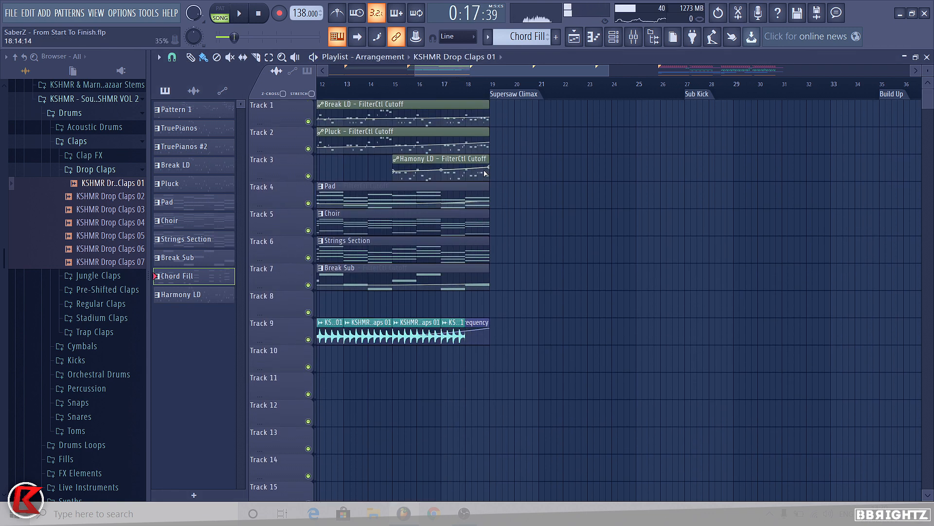
{"action": "left_click_drag", "start_coordinate": [503, 276], "coordinate": [396, 113]}
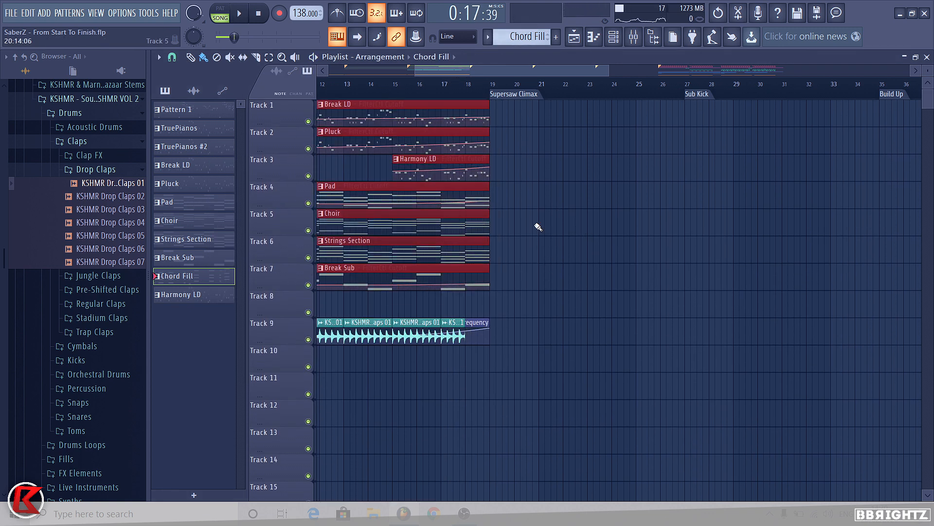
{"action": "left_click", "coordinate": [549, 154]}
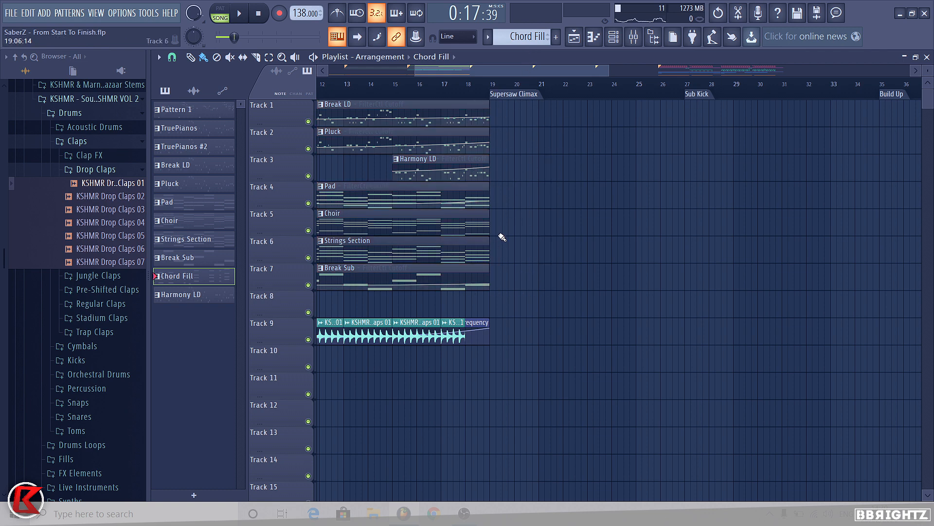
{"action": "scroll", "coordinate": [441, 100], "scroll_direction": "up", "scroll_amount": 4, "text": "ctrl"}
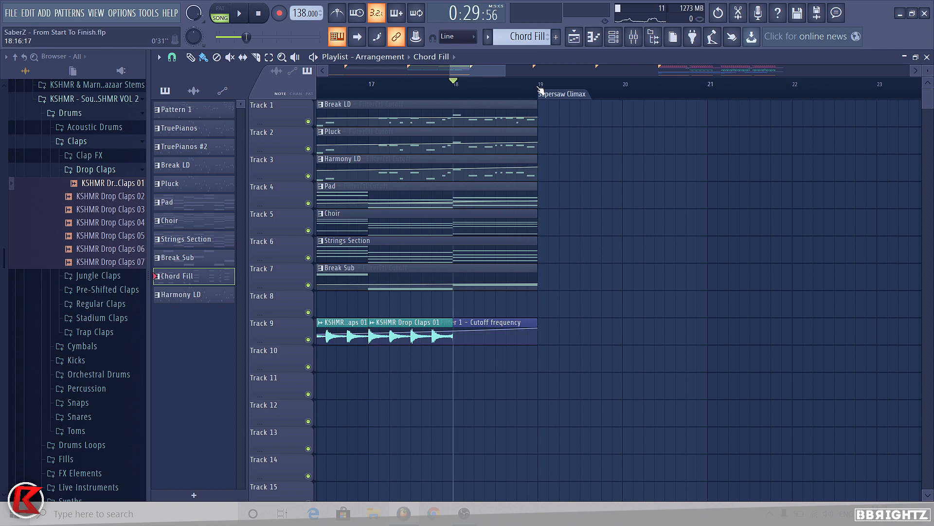
{"action": "scroll", "coordinate": [516, 91], "scroll_direction": "down", "scroll_amount": 4, "text": "ctrl"}
{"action": "left_click", "coordinate": [91, 170]}
{"action": "left_click", "coordinate": [80, 141]}
{"action": "left_click", "coordinate": [81, 114]}
{"action": "left_click", "coordinate": [94, 100]}
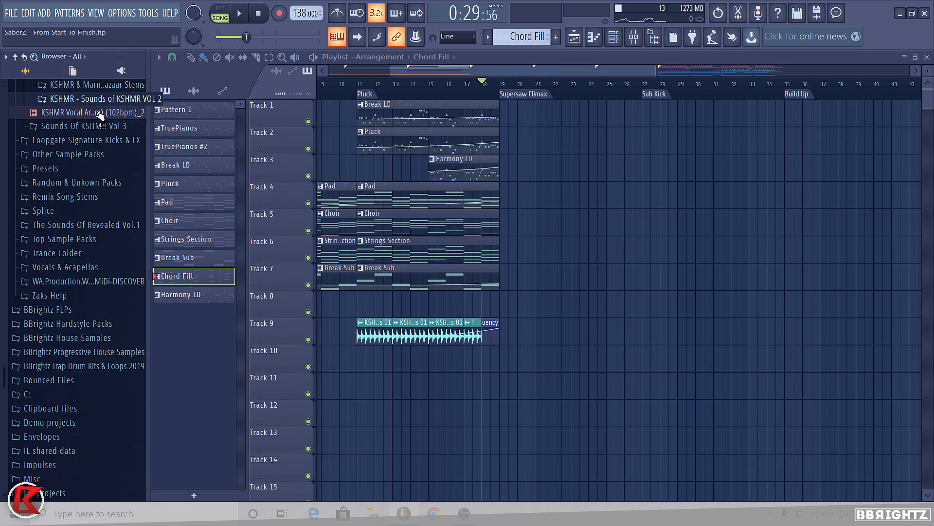
{"action": "scroll", "coordinate": [342, 87], "scroll_direction": "down", "scroll_amount": 2}
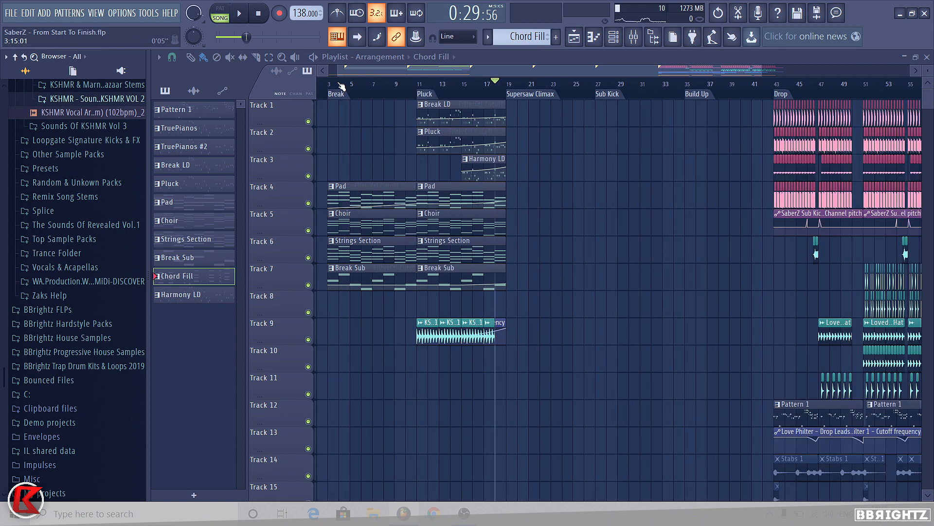
Step: Select the range from bar 15 to the Supersaw Climax marker on the playlist timeline
{"action": "left_click_drag", "start_coordinate": [462, 87], "coordinate": [506, 86]}
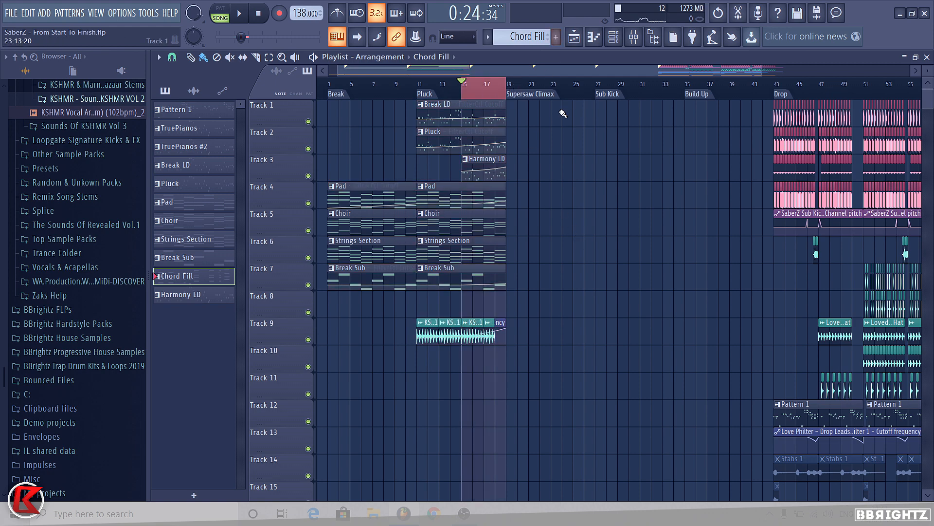
{"action": "scroll", "coordinate": [563, 114], "scroll_direction": "up", "scroll_amount": 2, "text": "ctrl"}
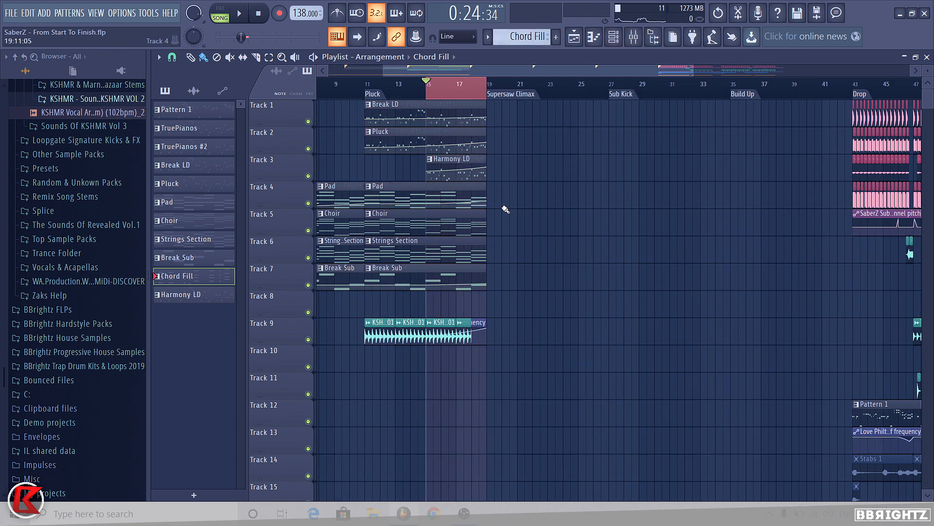
{"action": "scroll", "coordinate": [111, 155], "scroll_direction": "up", "scroll_amount": 4}
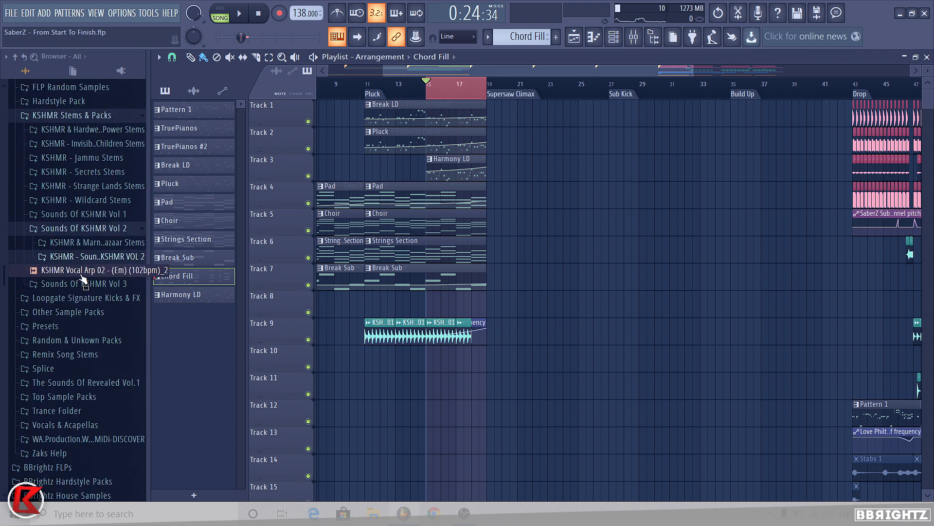
Step: Browse the KSHMR Sounds Vol 2 Tight Snares folder and audition the snare samples
{"action": "left_click", "coordinate": [87, 257]}
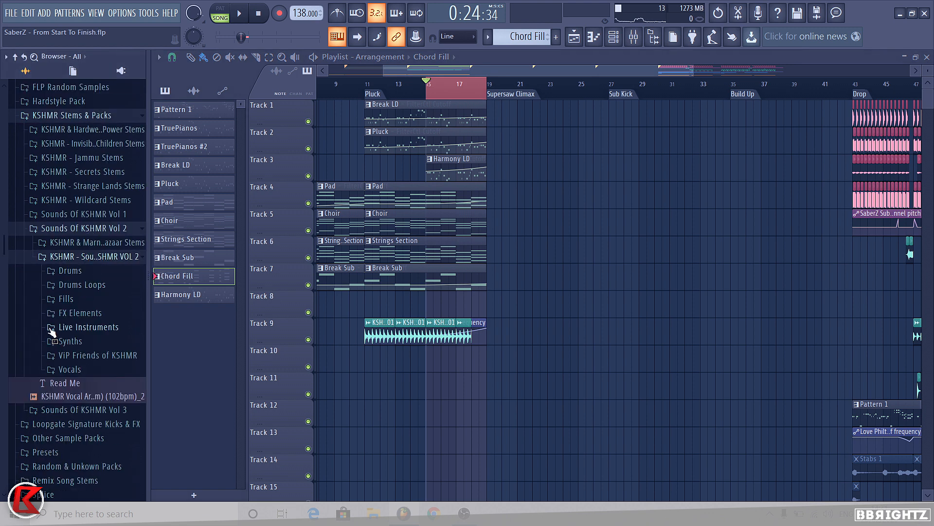
{"action": "left_click", "coordinate": [70, 270]}
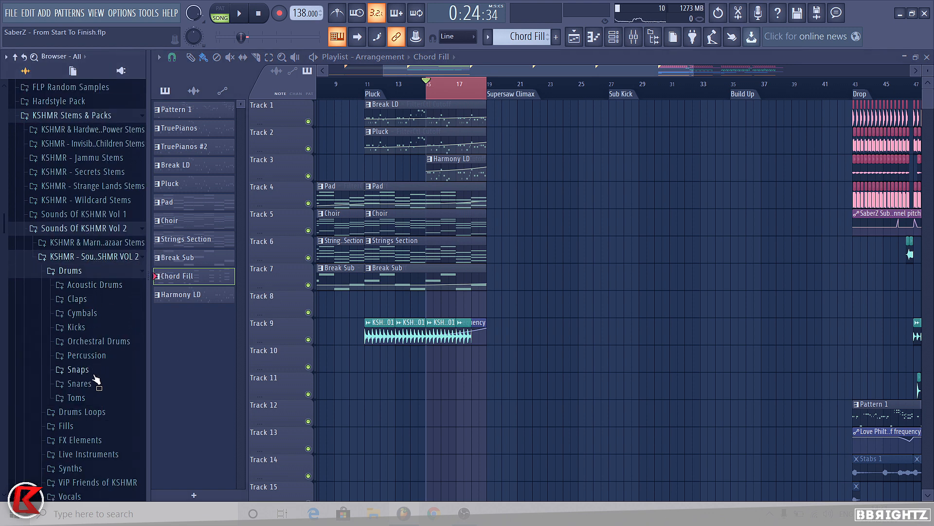
{"action": "left_click", "coordinate": [35, 385]}
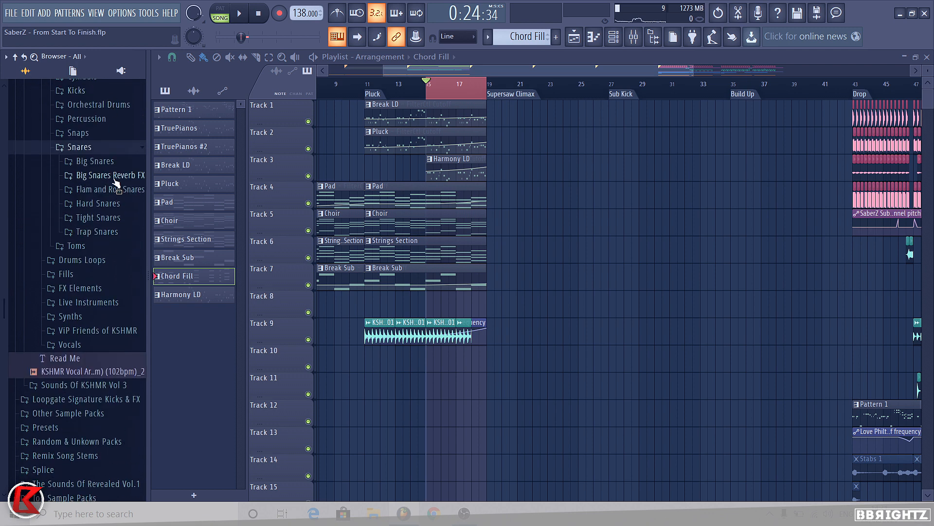
{"action": "left_click", "coordinate": [98, 220]}
{"action": "key", "text": "Down"}
{"action": "key", "text": "Down"}
{"action": "key", "text": "Down"}
{"action": "key", "text": "Down"}
{"action": "key", "text": "Down"}
{"action": "key", "text": "Down"}
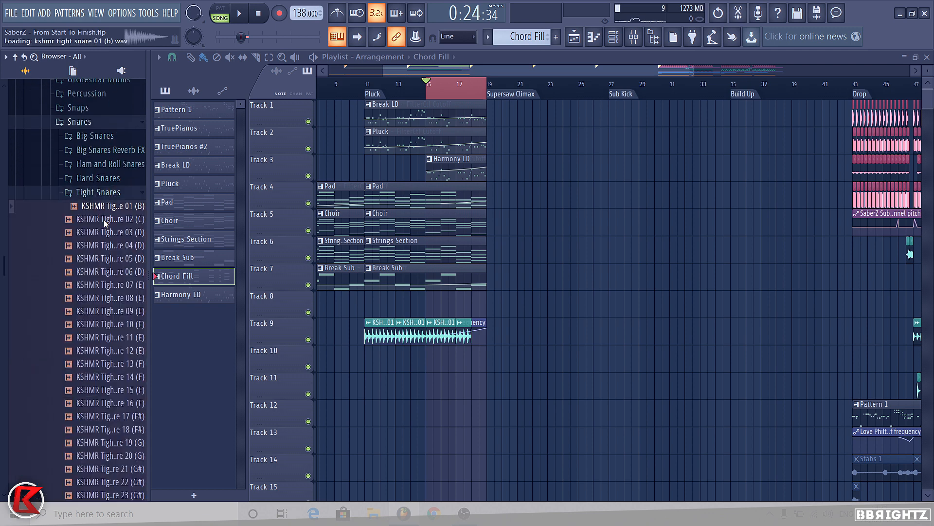
{"action": "key", "text": "Down"}
{"action": "key", "text": "Down"}
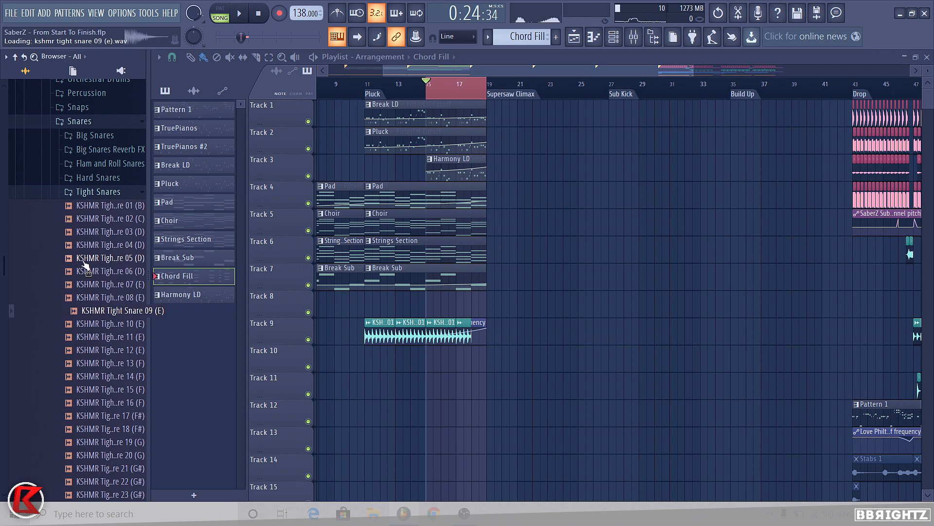
{"action": "key", "text": "Down"}
{"action": "key", "text": "Down"}
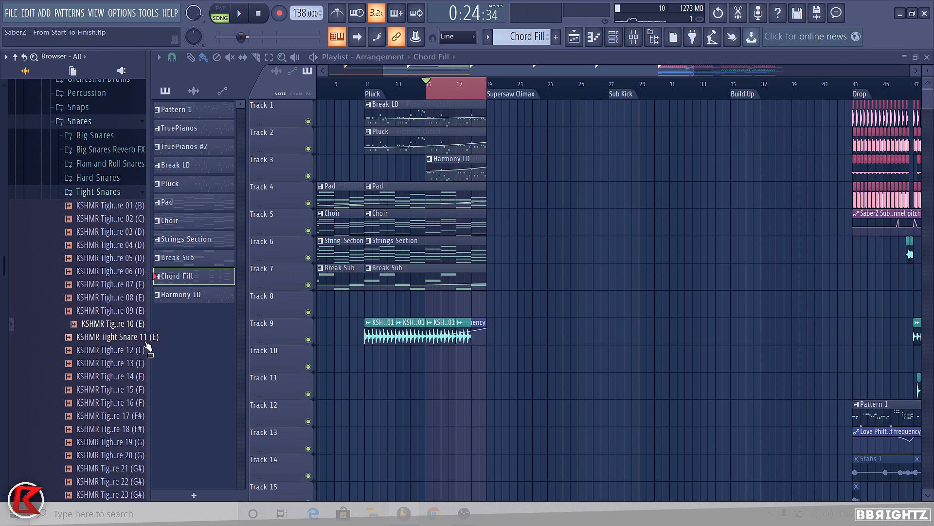
{"action": "key", "text": "Down"}
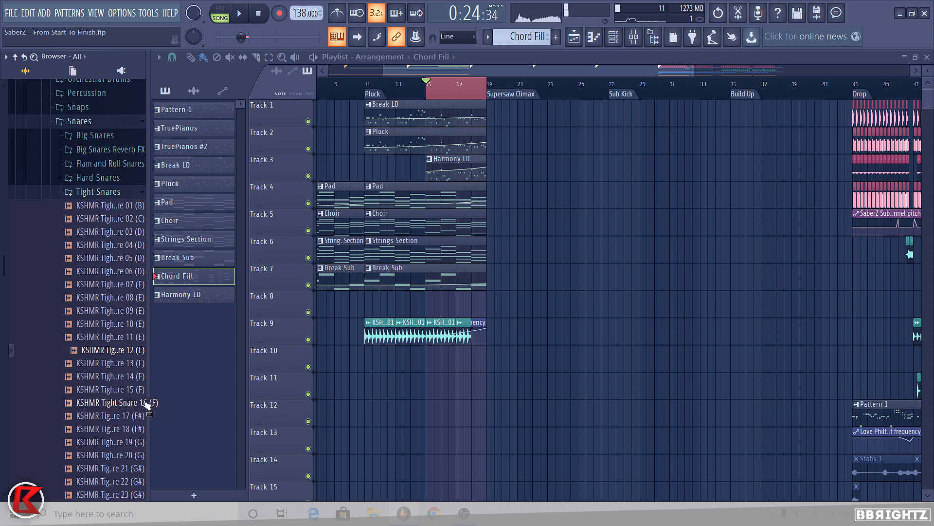
{"action": "key", "text": "Down"}
{"action": "key", "text": "Up"}
{"action": "key", "text": "Up"}
{"action": "key", "text": "Up"}
{"action": "key", "text": "Up"}
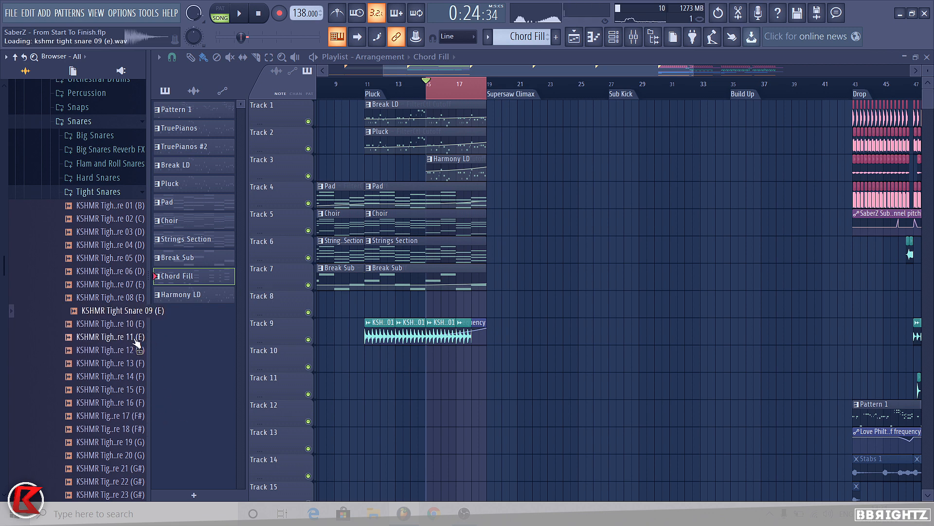
{"action": "key", "text": "Down"}
{"action": "key", "text": "Down"}
Step: Place KSHMR Tight Snare 10 (E) on Track 10 at the start of bar 15
{"action": "key", "text": "space"}
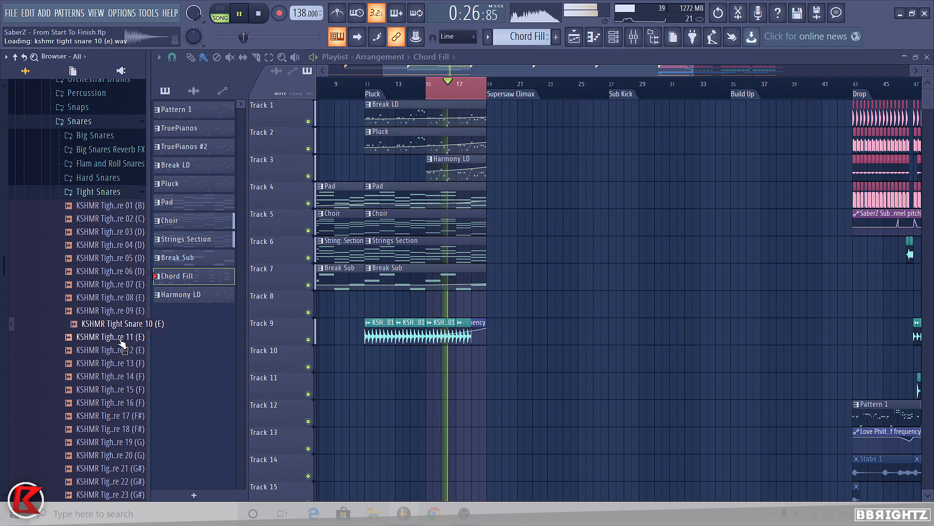
{"action": "key", "text": "space"}
{"action": "left_click_drag", "start_coordinate": [133, 329], "coordinate": [501, 377]}
{"action": "scroll", "coordinate": [493, 359], "scroll_direction": "up", "scroll_amount": 6}
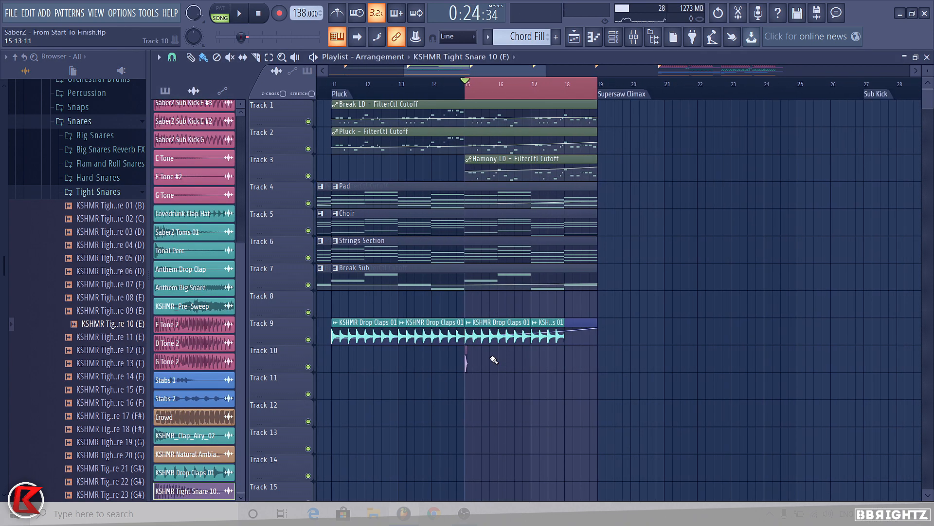
{"action": "scroll", "coordinate": [459, 365], "scroll_direction": "down", "scroll_amount": 4}
Step: Add Fruity Parametric EQ 2 to the snare's mixer insert 44 and create an automation clip for its band 1 frequency
{"action": "key", "text": "F9"}
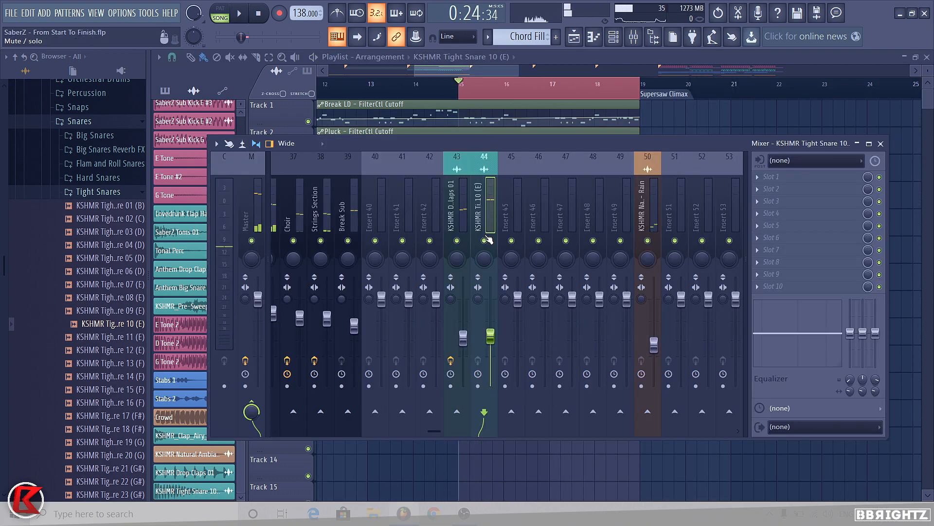
{"action": "right_click", "coordinate": [485, 240]}
{"action": "left_click", "coordinate": [774, 176]}
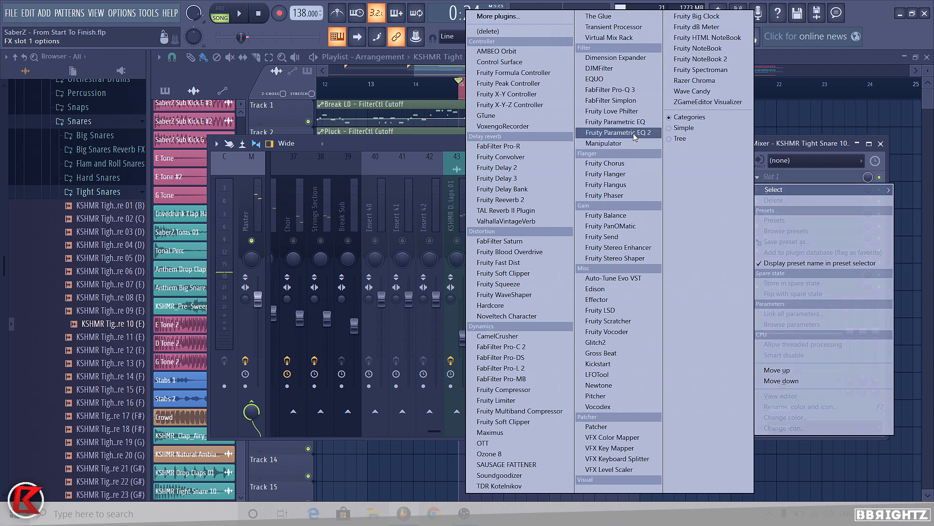
{"action": "left_click", "coordinate": [618, 133]}
{"action": "right_click", "coordinate": [472, 302]}
{"action": "left_click", "coordinate": [511, 375]}
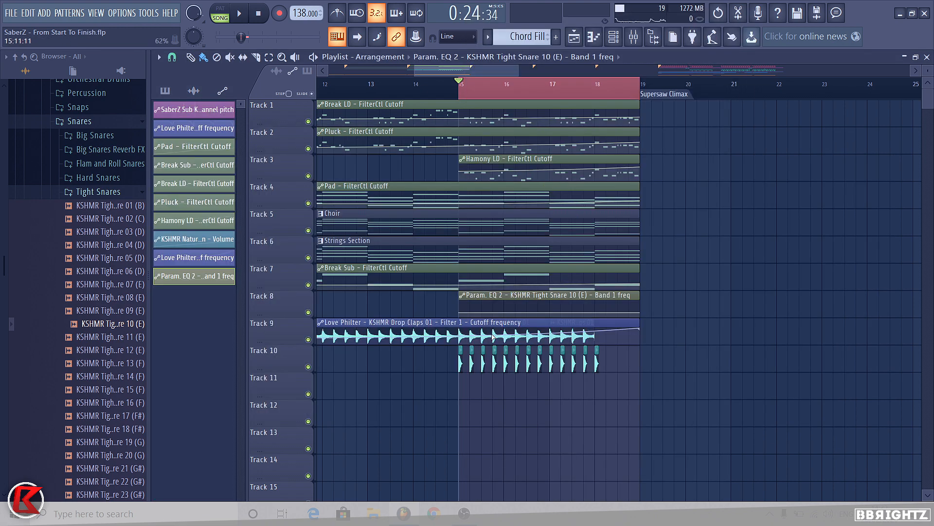
Step: Solo Track 10 and build a snare roll from bar 15 that gets denser toward bar 18, previewing playback
{"action": "right_click", "coordinate": [308, 366]}
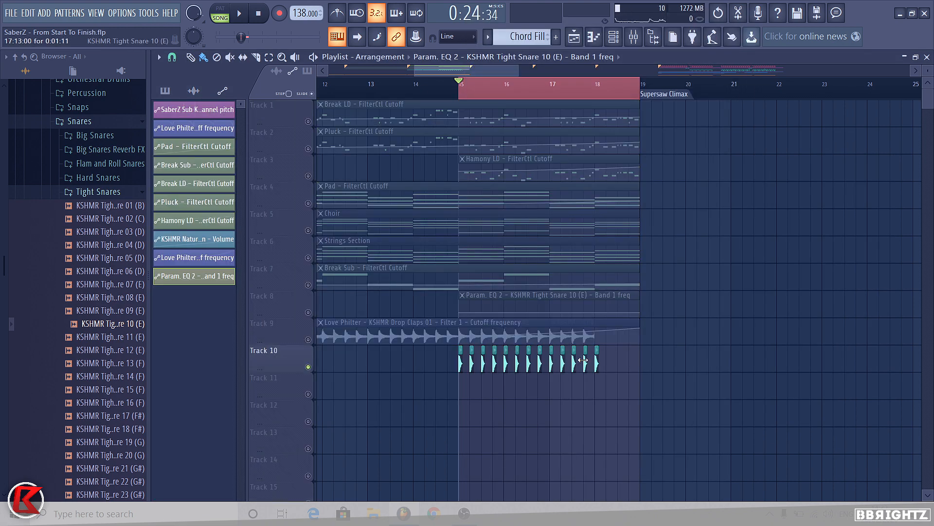
{"action": "scroll", "coordinate": [591, 348], "scroll_direction": "up", "scroll_amount": 5}
{"action": "left_click", "coordinate": [381, 368]}
{"action": "key", "text": "space"}
{"action": "scroll", "coordinate": [454, 374], "scroll_direction": "down", "scroll_amount": 3}
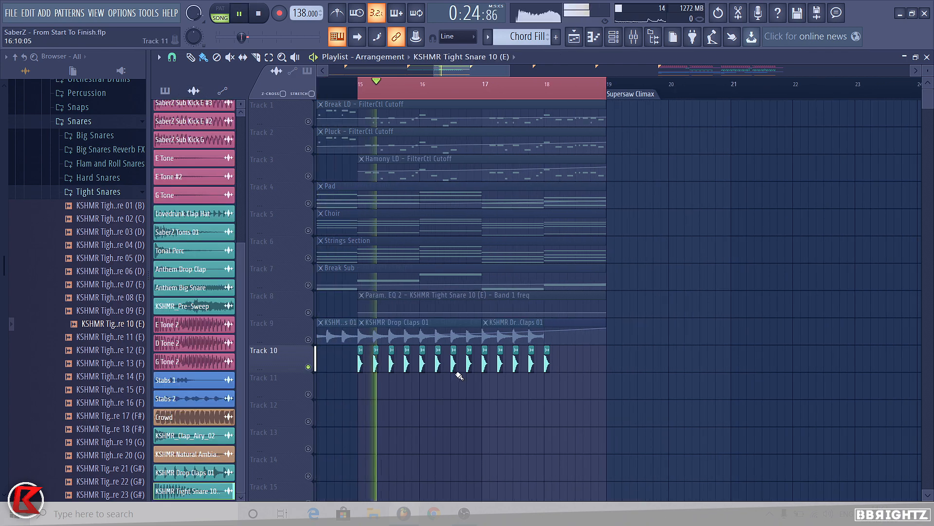
{"action": "scroll", "coordinate": [482, 376], "scroll_direction": "up", "scroll_amount": 4}
{"action": "left_click_drag", "start_coordinate": [488, 368], "coordinate": [607, 361]}
{"action": "scroll", "coordinate": [607, 360], "scroll_direction": "down", "scroll_amount": 1}
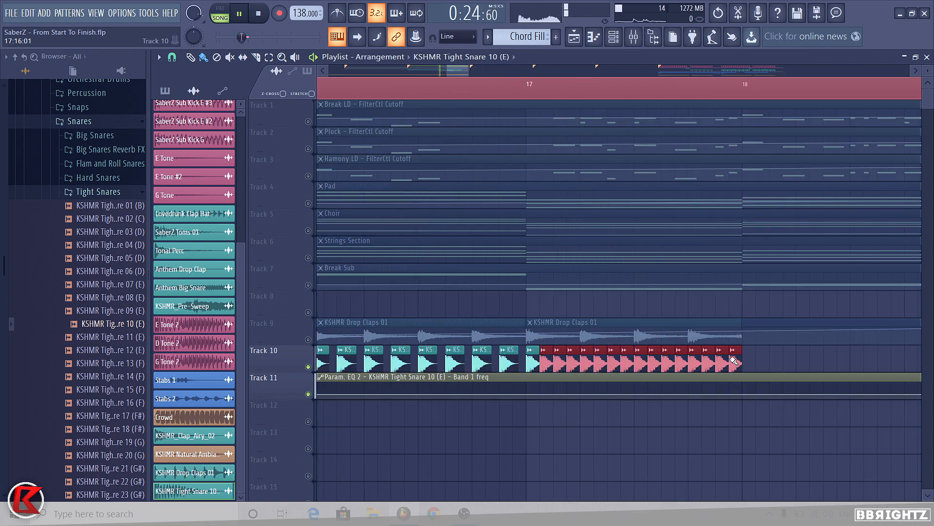
{"action": "left_click_drag", "start_coordinate": [734, 360], "coordinate": [749, 361]}
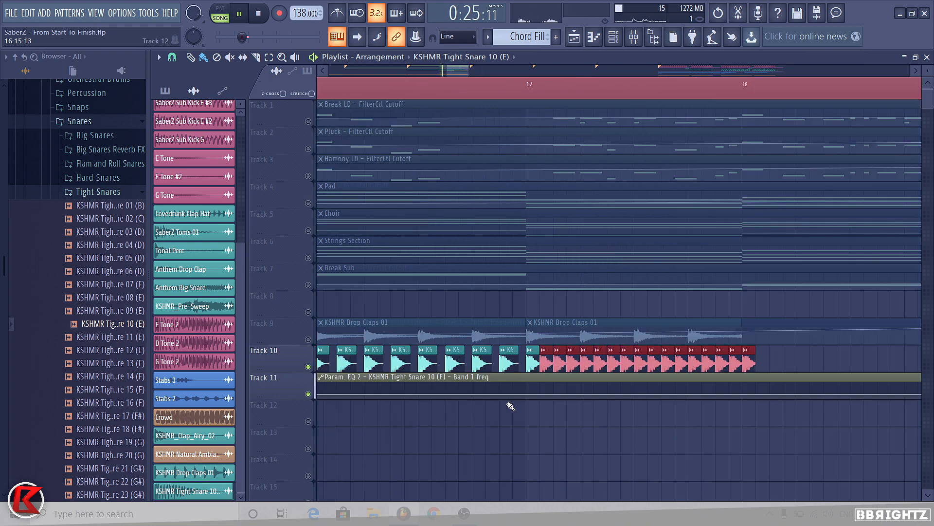
{"action": "right_click", "coordinate": [751, 363]}
{"action": "scroll", "coordinate": [661, 388], "scroll_direction": "down", "scroll_amount": 3}
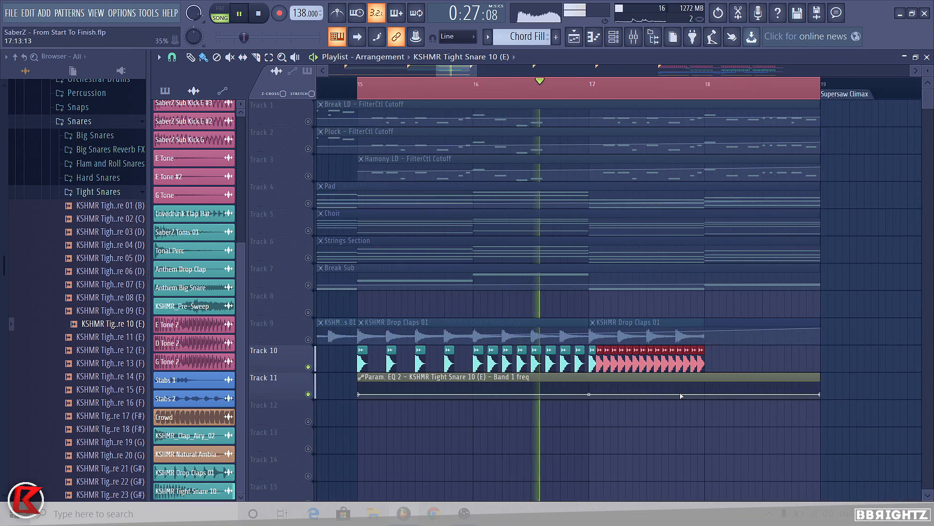
{"action": "key", "text": "space"}
Step: Set the second point of the EQ band 1 frequency automation to 28% and raise its third point slightly
{"action": "right_click", "coordinate": [588, 388]}
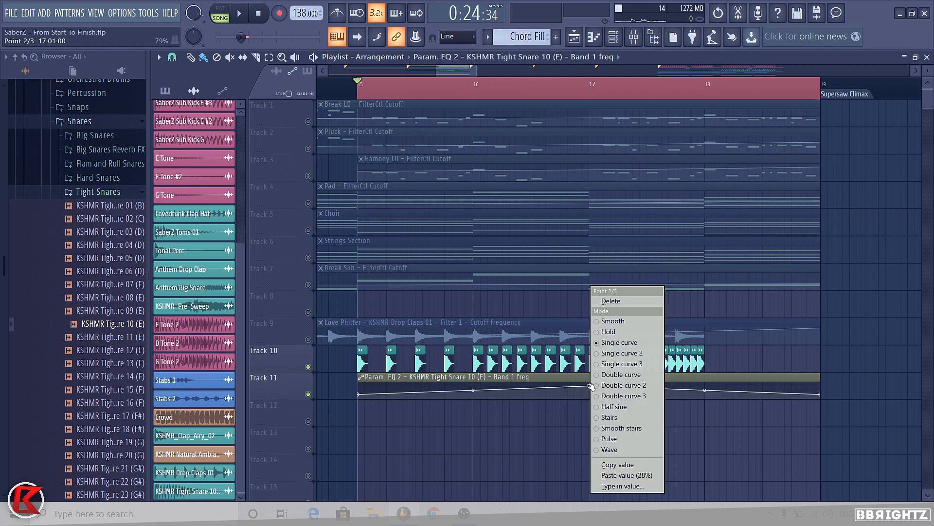
{"action": "left_click", "coordinate": [635, 475]}
{"action": "key", "text": "space"}
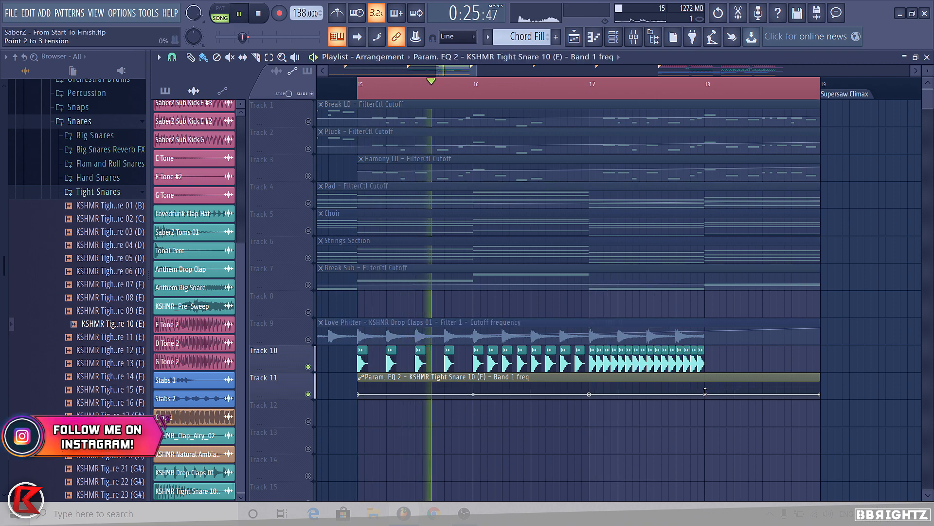
{"action": "left_click_drag", "start_coordinate": [703, 393], "coordinate": [706, 389]}
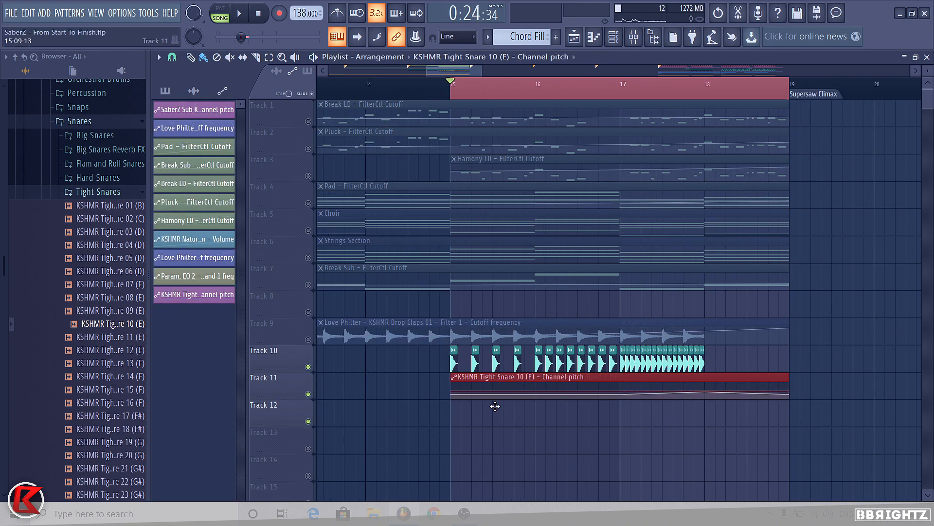
Step: Shape the snare channel-pitch automation on Track 12 to rise toward bar 18 and drop back at the end
{"action": "left_click_drag", "start_coordinate": [495, 406], "coordinate": [495, 408]}
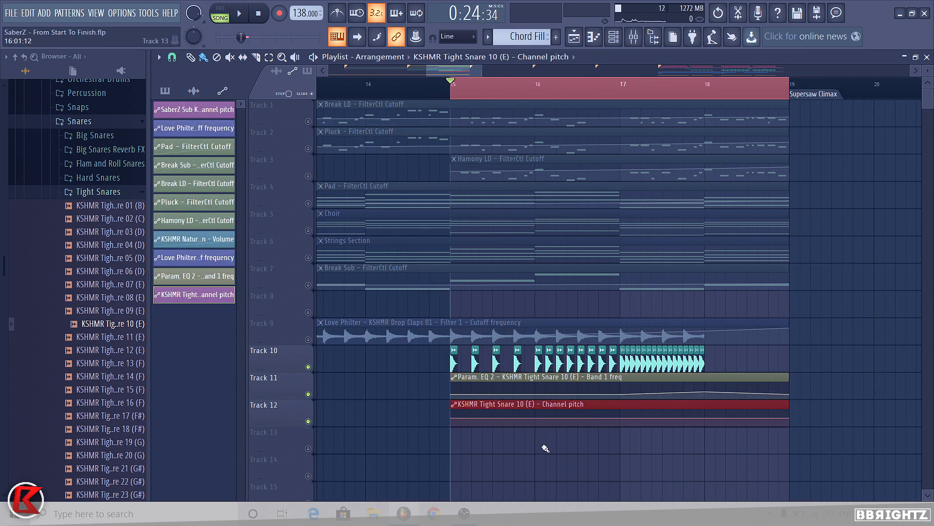
{"action": "right_click", "coordinate": [454, 417]}
{"action": "left_click", "coordinate": [479, 464]}
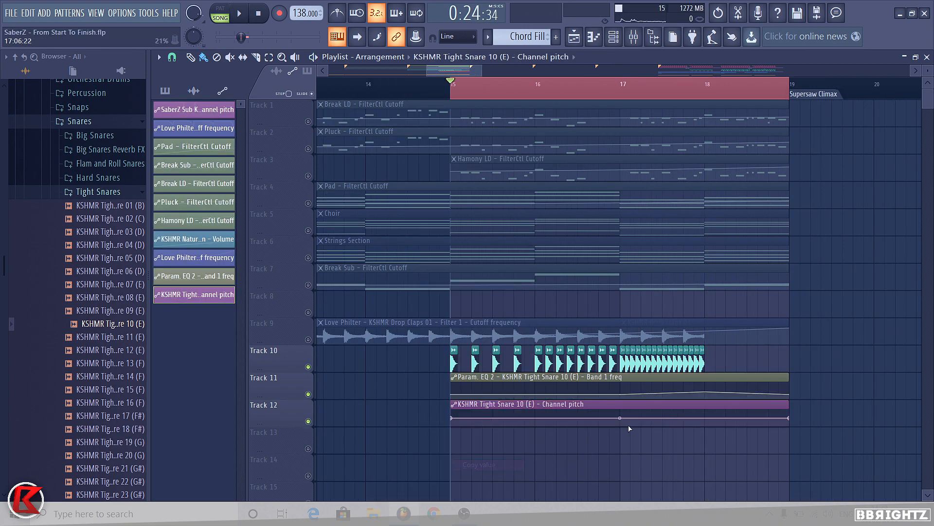
{"action": "right_click", "coordinate": [620, 425]}
{"action": "left_click", "coordinate": [646, 475]}
{"action": "left_click", "coordinate": [587, 90]}
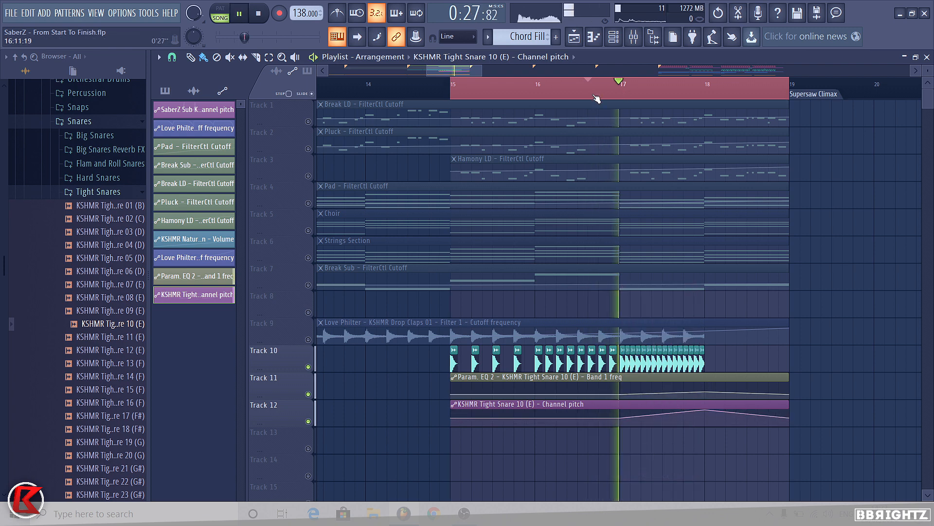
{"action": "key", "text": "space"}
{"action": "scroll", "coordinate": [432, 302], "scroll_direction": "down", "scroll_amount": 2}
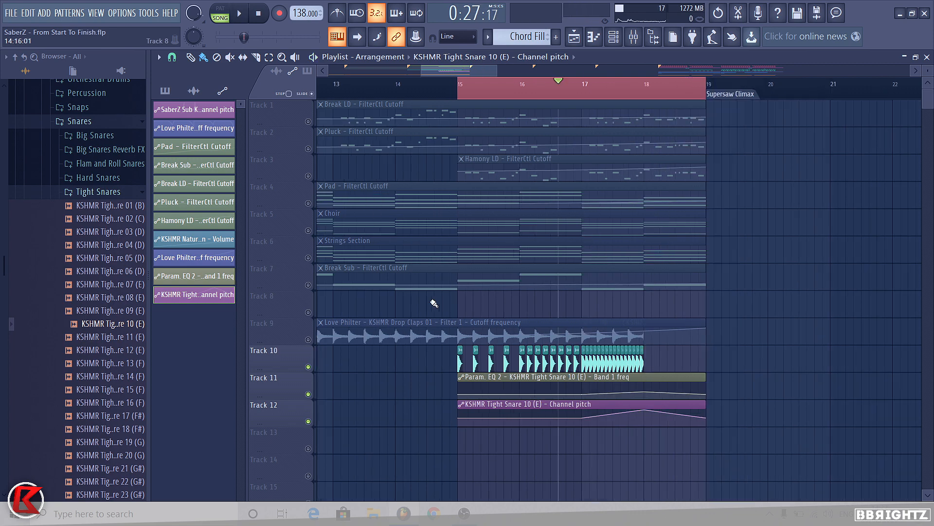
Step: Unsolo the tracks and clear the timeline range selection
{"action": "right_click", "coordinate": [314, 121]}
{"action": "right_click", "coordinate": [314, 121]}
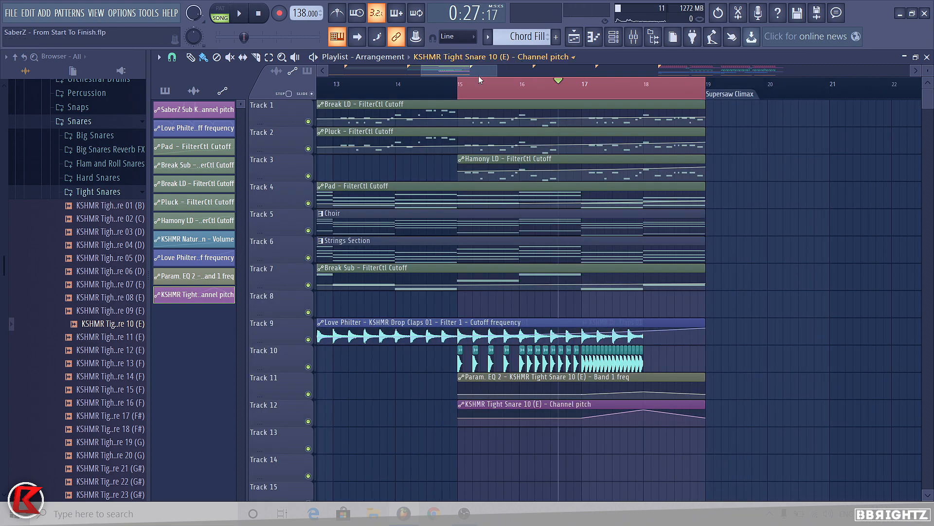
{"action": "right_click", "coordinate": [454, 84]}
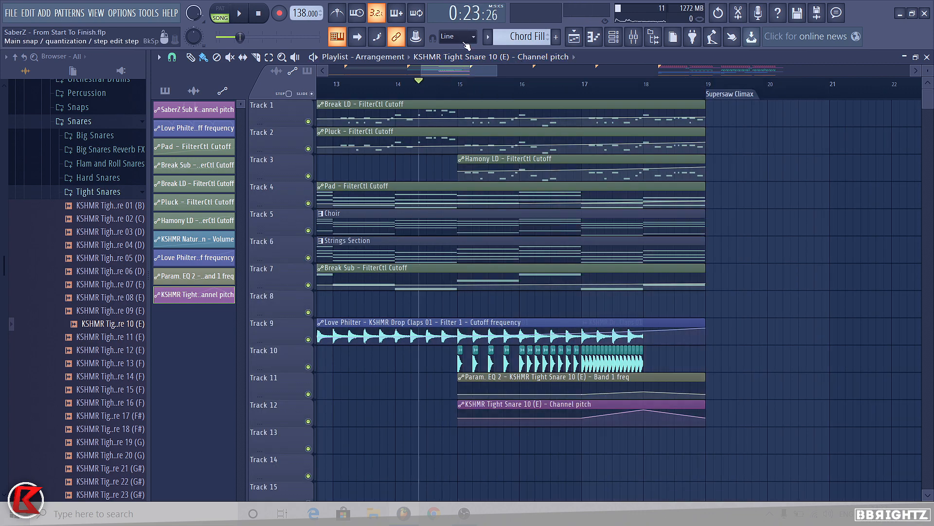
Step: Lower the insert 44 snare fader slightly and add Fruity Love Philter to its third effect slot
{"action": "key", "text": "F9"}
{"action": "key", "text": "space"}
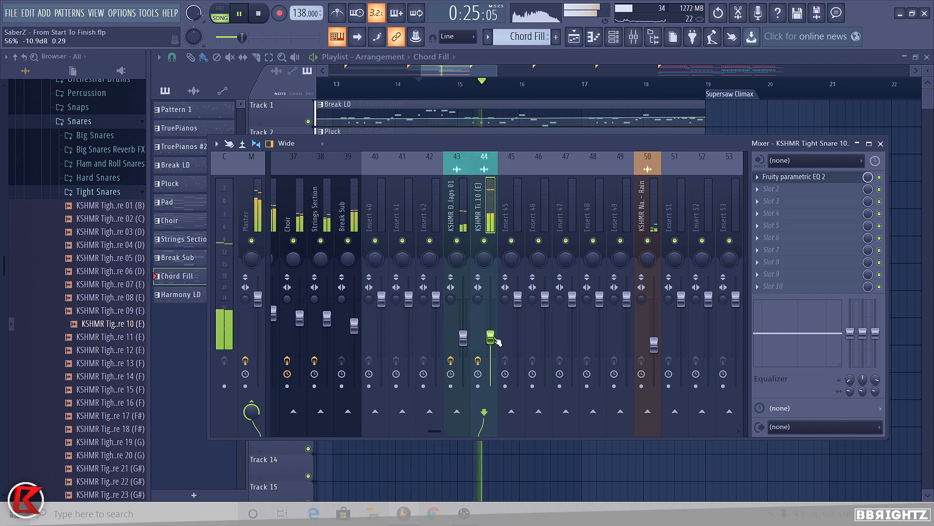
{"action": "left_click_drag", "start_coordinate": [492, 339], "coordinate": [491, 345]}
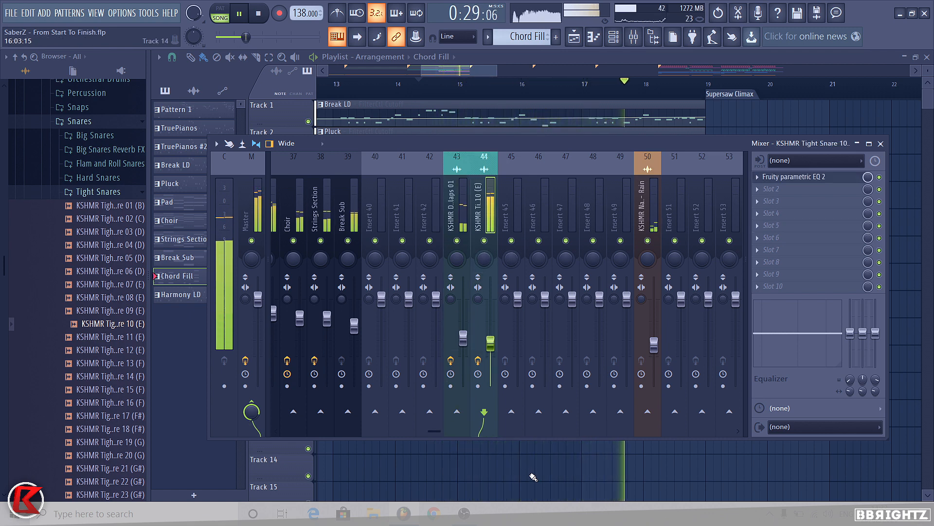
{"action": "key", "text": "space"}
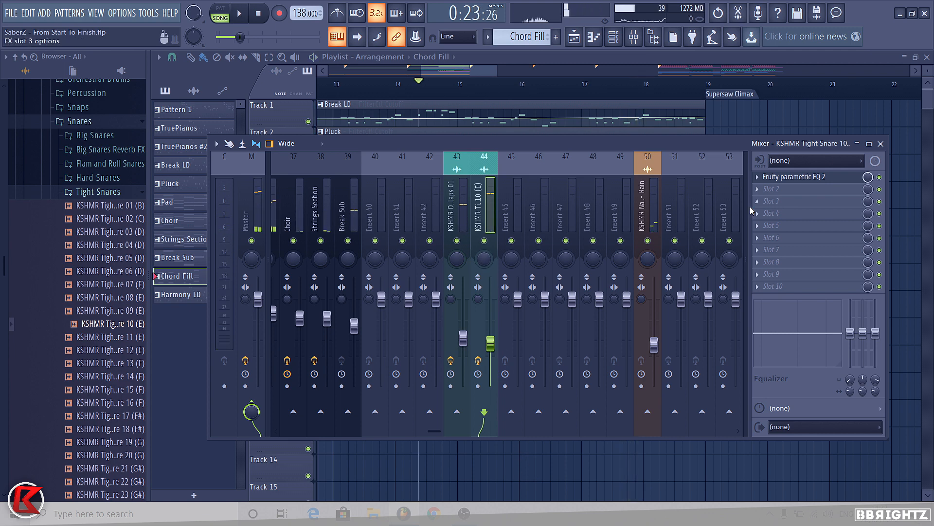
{"action": "left_click", "coordinate": [768, 204]}
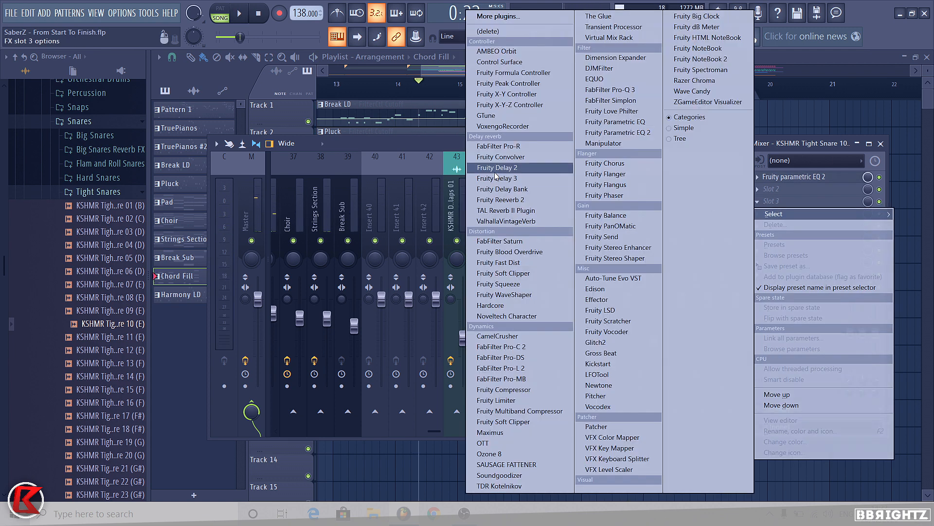
{"action": "left_click", "coordinate": [613, 111]}
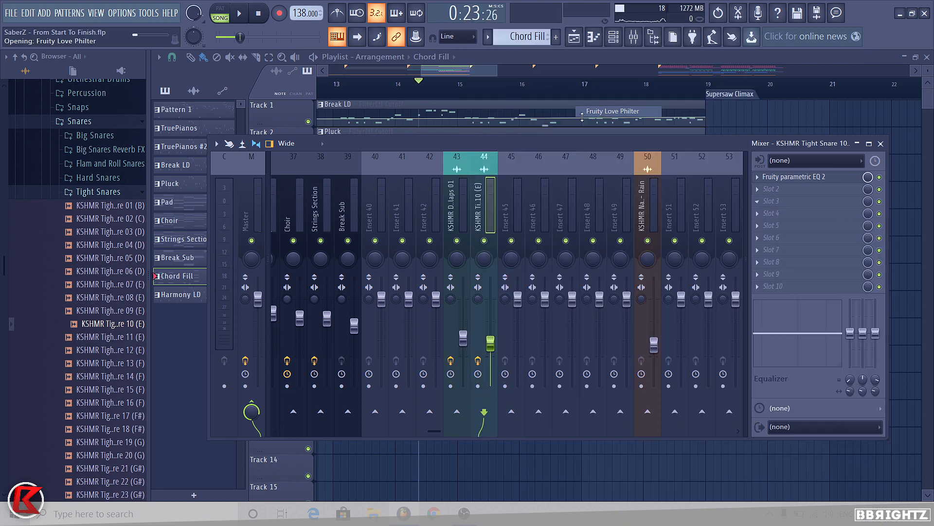
Step: Create an automation clip for Love Philter's Filter 1 cutoff frequency on the tight snare channel
{"action": "key", "text": "space"}
{"action": "right_click", "coordinate": [305, 269]}
{"action": "left_click", "coordinate": [329, 346]}
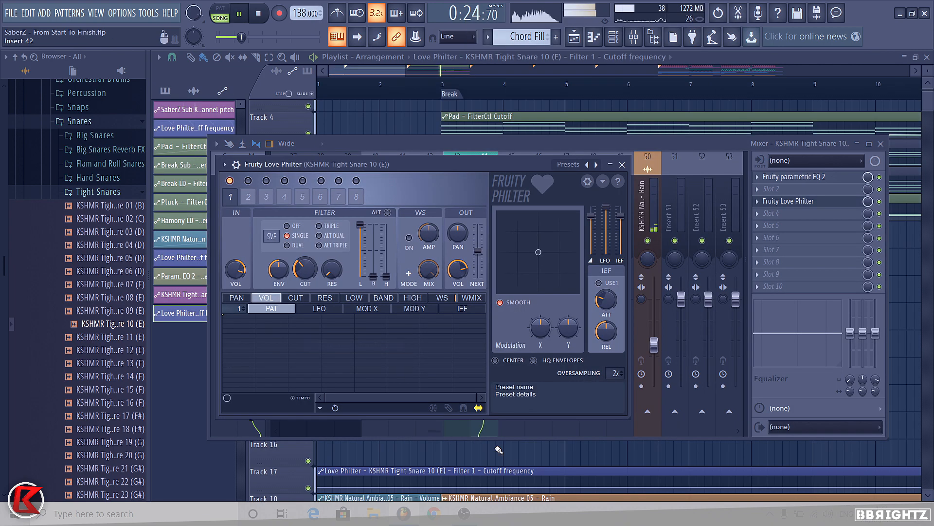
{"action": "left_click", "coordinate": [497, 447]}
{"action": "scroll", "coordinate": [370, 264], "scroll_direction": "down", "scroll_amount": 8}
{"action": "key", "text": "space"}
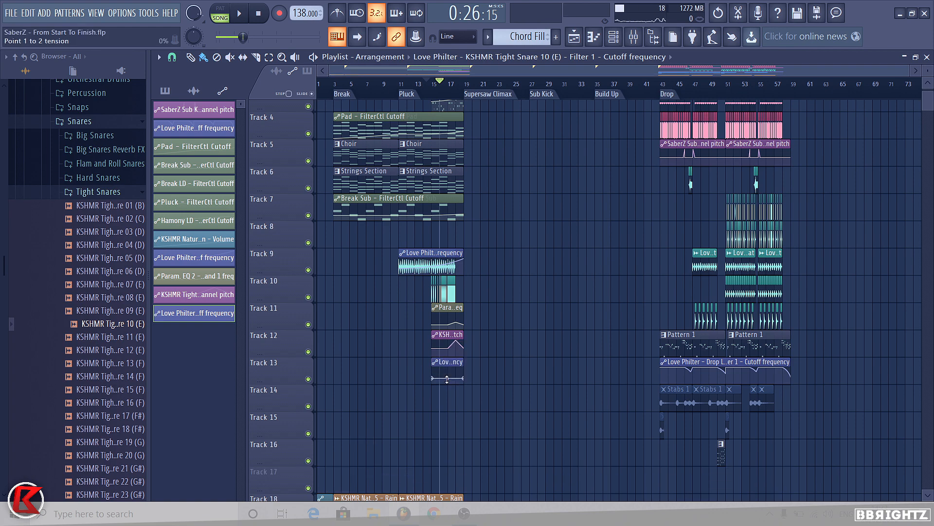
Step: Select bars 15 to 19 and add Fruity Reeverb 2 to the tight snare insert's fourth effect slot
{"action": "scroll", "coordinate": [447, 378], "scroll_direction": "up", "scroll_amount": 3}
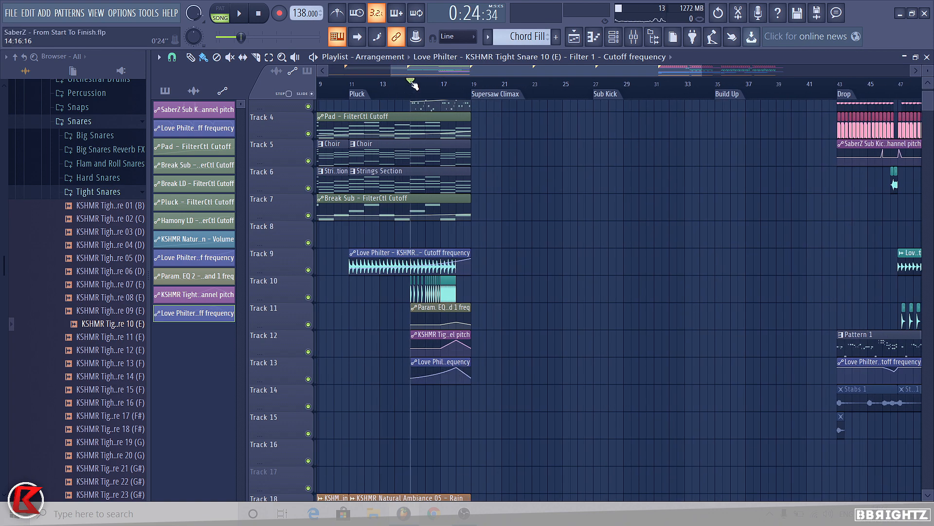
{"action": "left_click_drag", "start_coordinate": [412, 83], "coordinate": [471, 83]}
{"action": "left_click", "coordinate": [634, 36]}
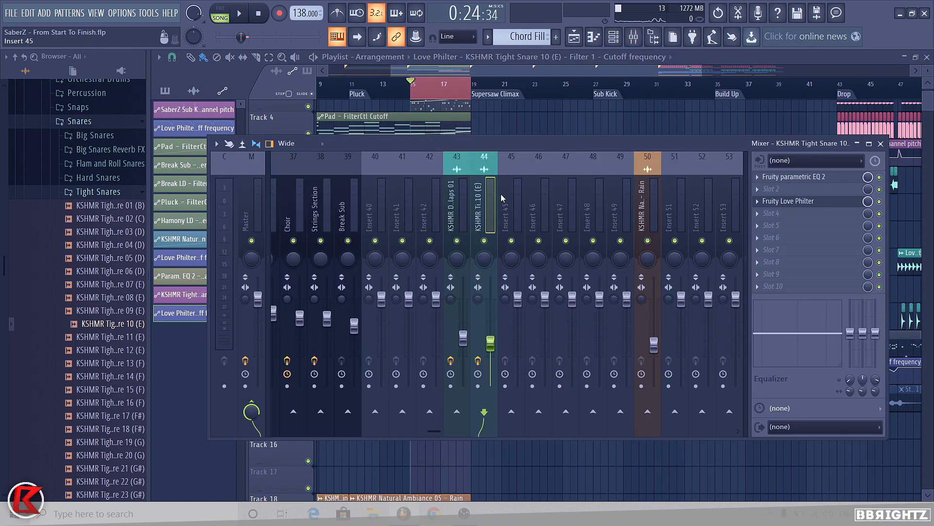
{"action": "left_click", "coordinate": [788, 225]}
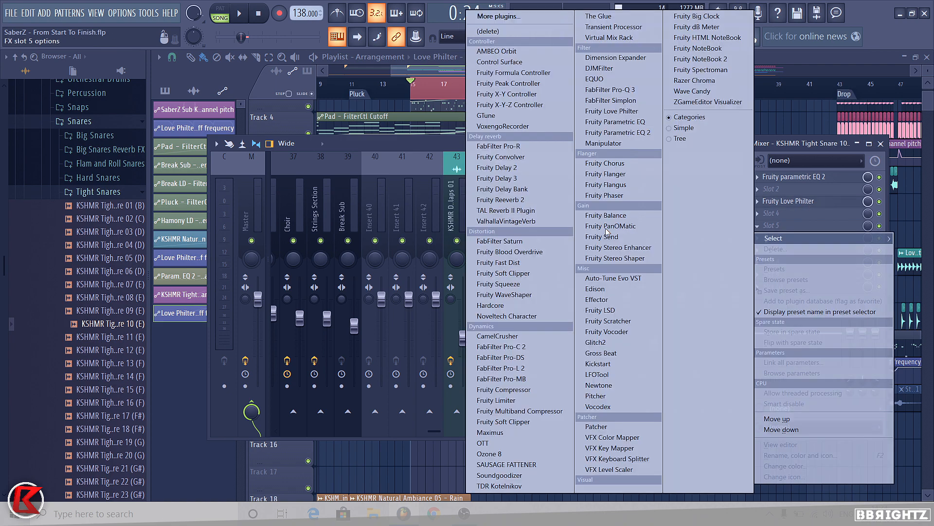
{"action": "left_click", "coordinate": [533, 196]}
Step: Create automation clips for Reeverb 2's wet level and dry level over the selected bars
{"action": "right_click", "coordinate": [532, 197]}
{"action": "left_click", "coordinate": [552, 204]}
{"action": "right_click", "coordinate": [559, 251]}
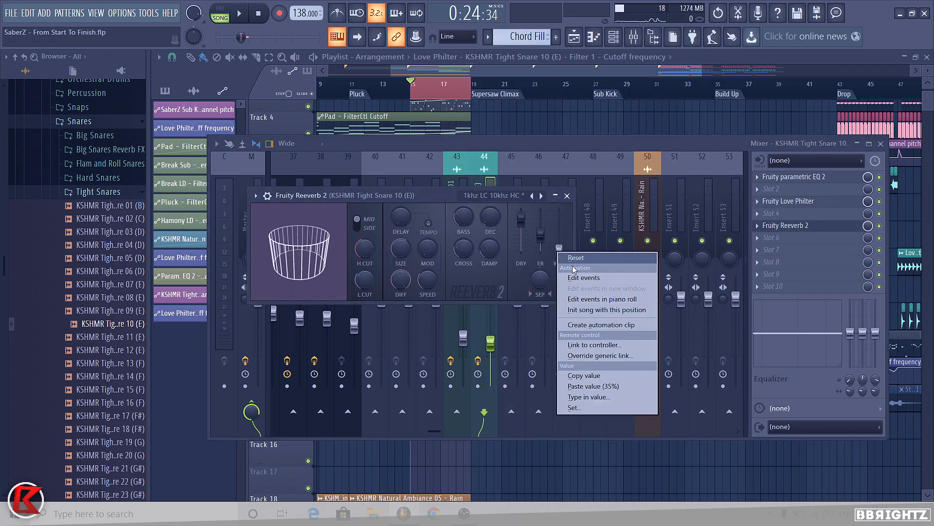
{"action": "left_click", "coordinate": [612, 325]}
{"action": "right_click", "coordinate": [521, 218]}
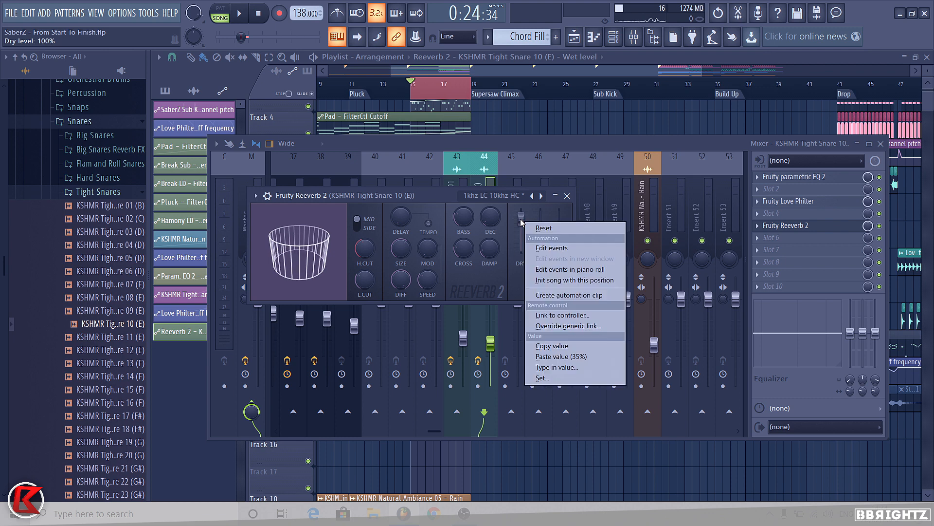
{"action": "left_click", "coordinate": [575, 293]}
{"action": "left_click", "coordinate": [545, 474]}
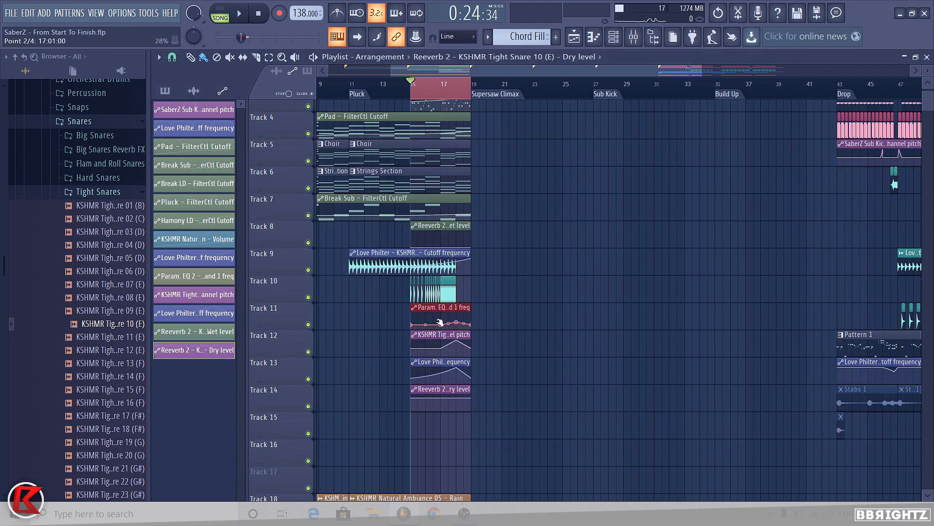
Step: Rearrange the new snare automation clips onto the track beneath the claps and play back the build
{"action": "left_click_drag", "start_coordinate": [417, 307], "coordinate": [479, 340]}
{"action": "left_click_drag", "start_coordinate": [412, 334], "coordinate": [412, 361]}
{"action": "key", "text": "space"}
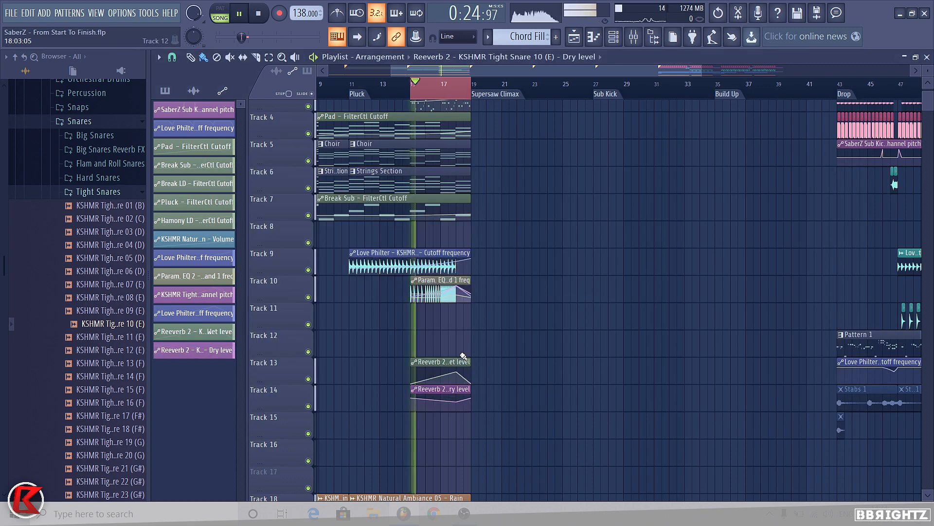
{"action": "scroll", "coordinate": [411, 340], "scroll_direction": "up", "scroll_amount": 3}
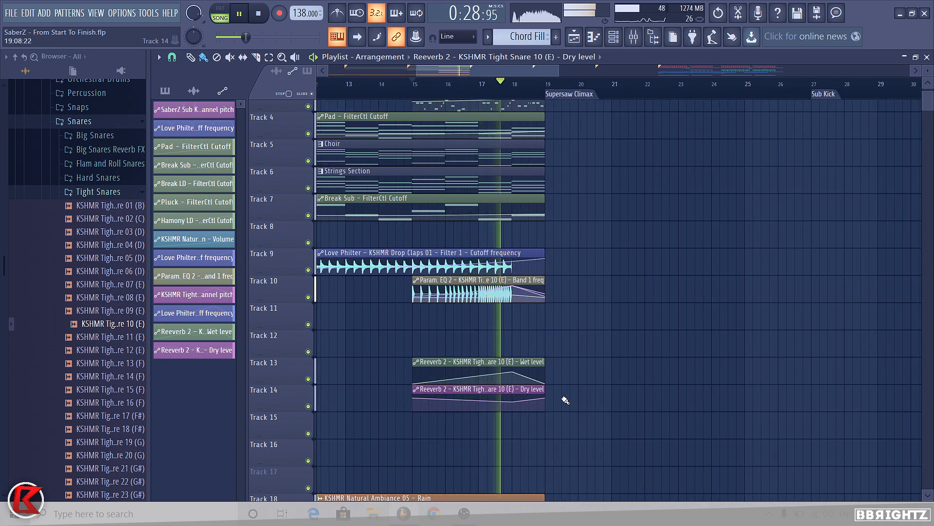
{"action": "left_click_drag", "start_coordinate": [499, 398], "coordinate": [457, 298]}
{"action": "left_click", "coordinate": [471, 354], "text": "ctrl"}
{"action": "key", "text": "space"}
{"action": "left_click", "coordinate": [529, 38]}
{"action": "scroll", "coordinate": [452, 309], "scroll_direction": "down", "scroll_amount": 4}
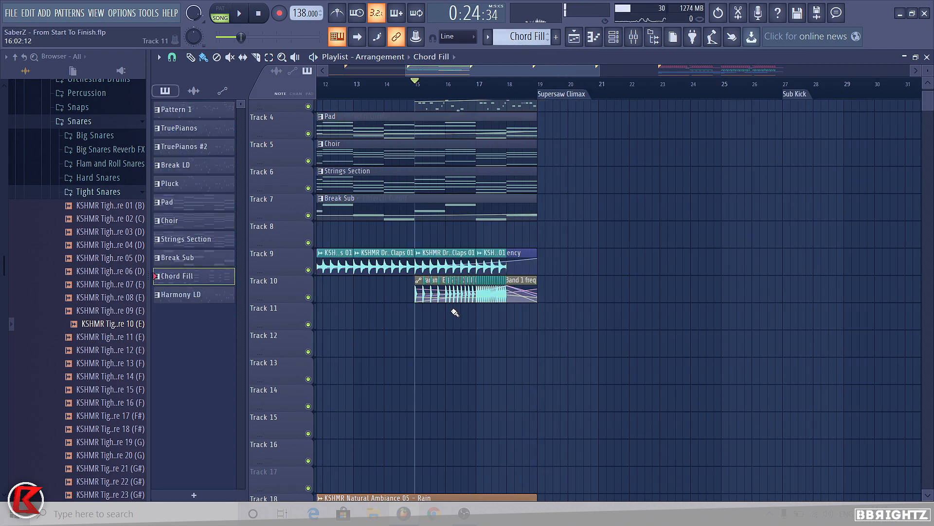
{"action": "scroll", "coordinate": [476, 151], "scroll_direction": "up", "scroll_amount": 3}
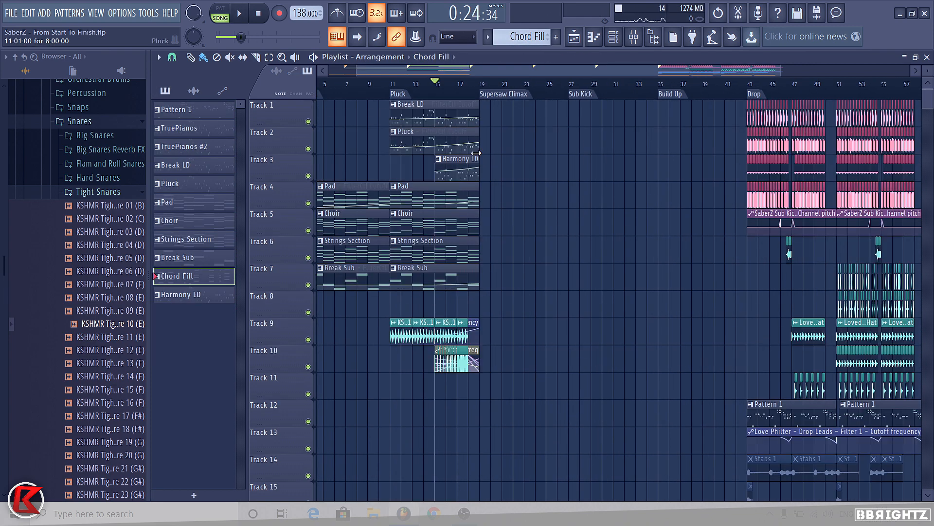
{"action": "scroll", "coordinate": [474, 99], "scroll_direction": "up", "scroll_amount": 1}
{"action": "scroll", "coordinate": [503, 257], "scroll_direction": "up", "scroll_amount": 3}
{"action": "left_click_drag", "start_coordinate": [444, 318], "coordinate": [443, 102]}
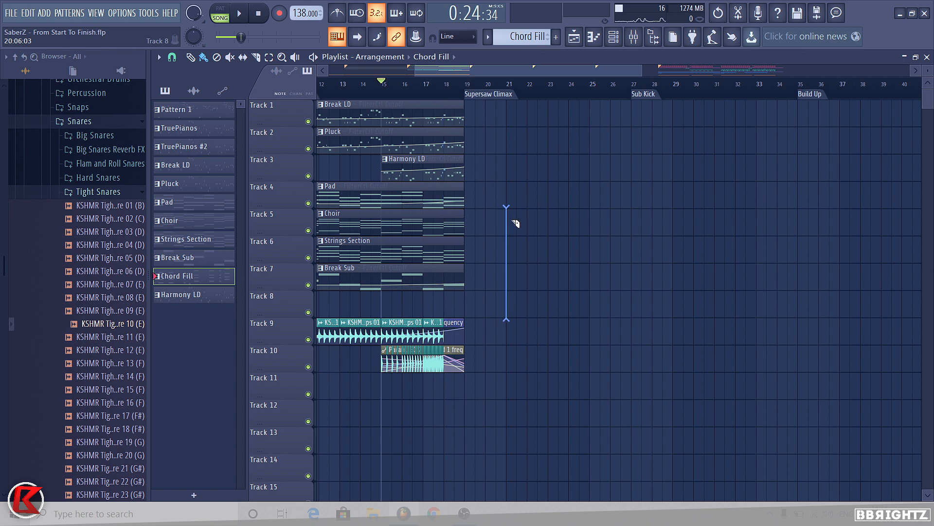
Step: Collapse the Snares folders in the sample browser
{"action": "left_click", "coordinate": [102, 177]}
{"action": "left_click", "coordinate": [102, 178]}
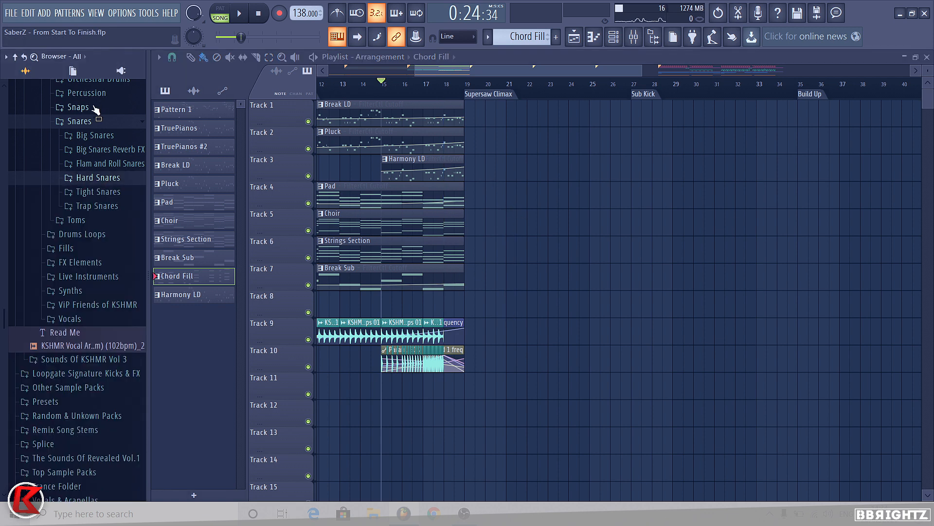
{"action": "left_click", "coordinate": [102, 122]}
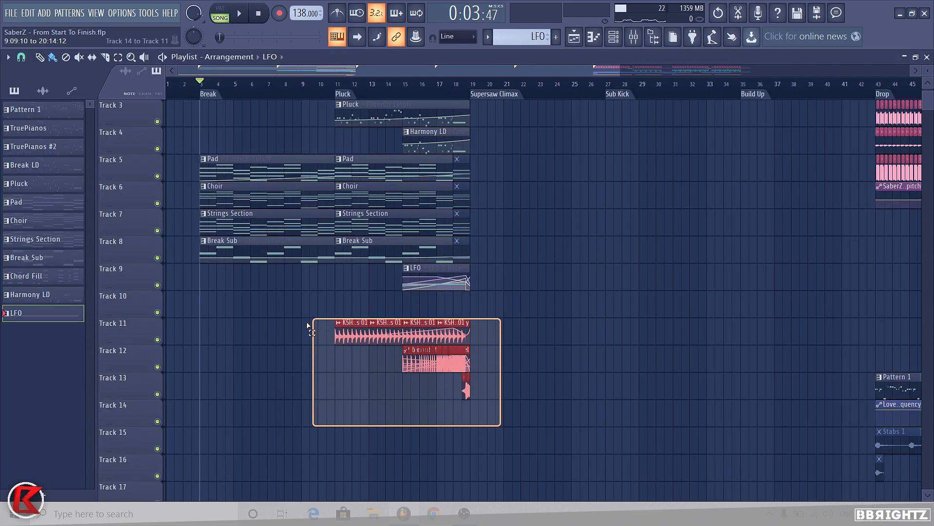
Step: Solo track 12 and play back the snare roll build before the Supersaw Climax
{"action": "left_click_drag", "start_coordinate": [501, 423], "coordinate": [603, 323]}
{"action": "left_click", "coordinate": [603, 323]}
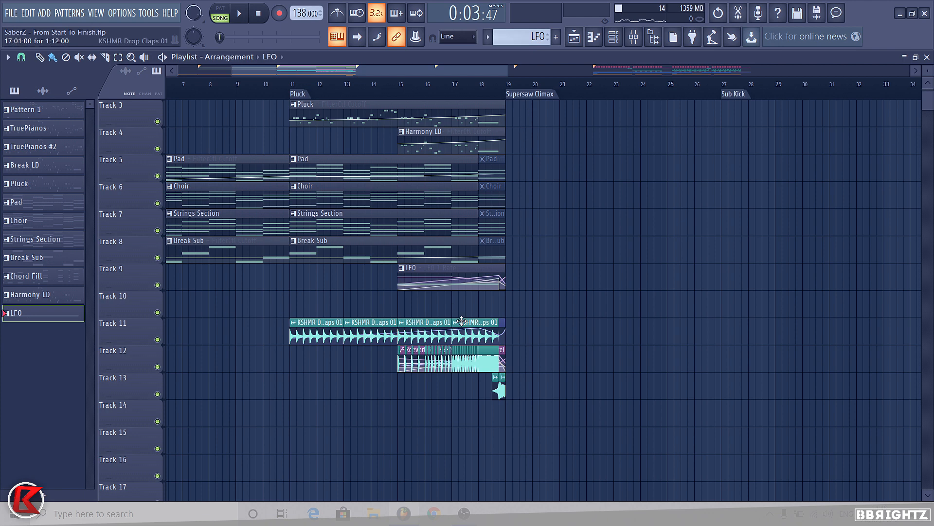
{"action": "left_click_drag", "start_coordinate": [553, 442], "coordinate": [264, 334]}
{"action": "right_click", "coordinate": [157, 367]}
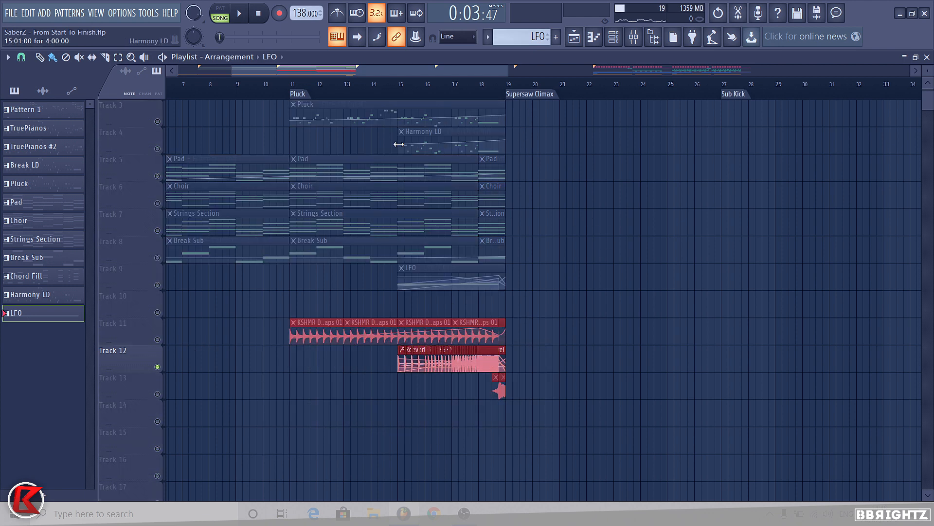
{"action": "left_click", "coordinate": [449, 426]}
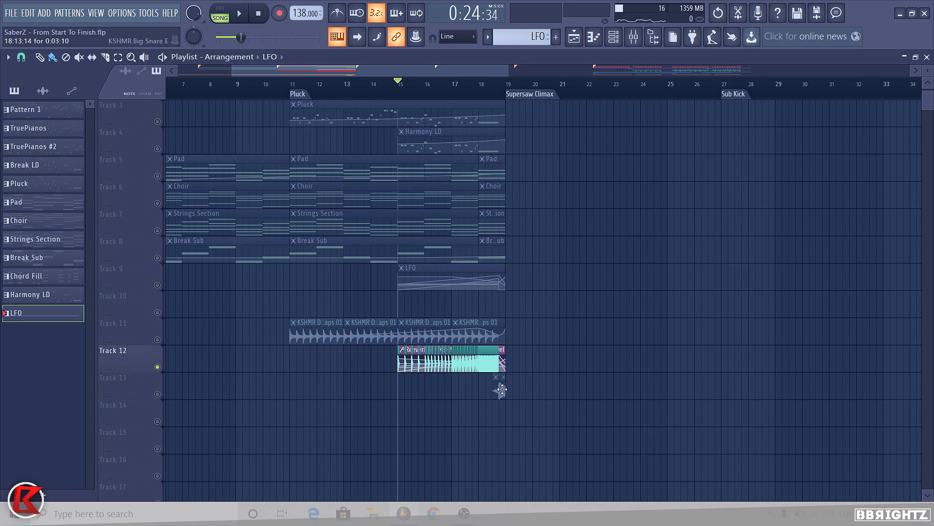
{"action": "scroll", "coordinate": [516, 371], "scroll_direction": "up", "scroll_amount": 5}
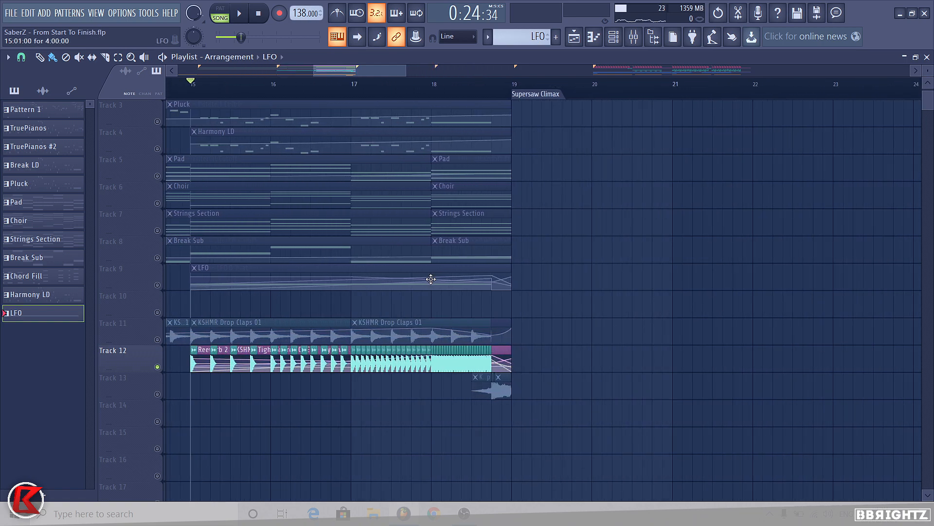
{"action": "key", "text": "space"}
{"action": "scroll", "coordinate": [403, 282], "scroll_direction": "down", "scroll_amount": 2}
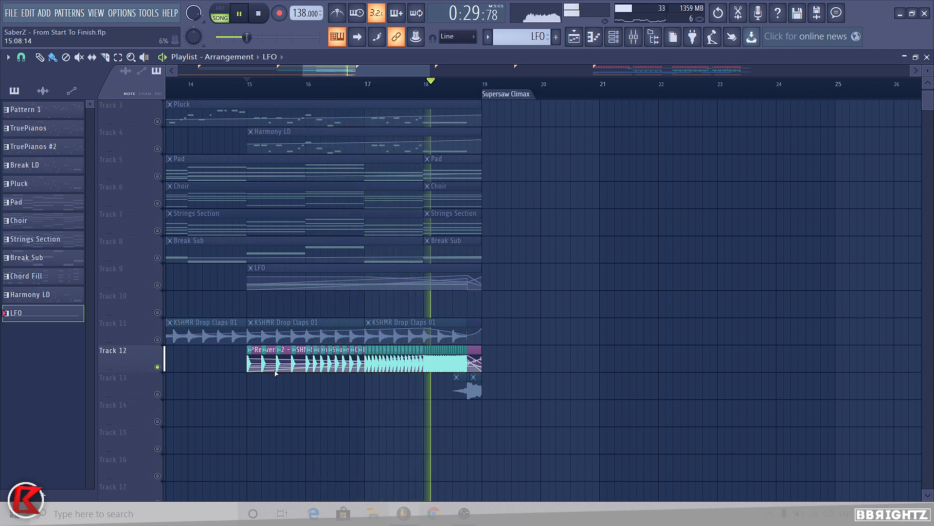
{"action": "key", "text": "space"}
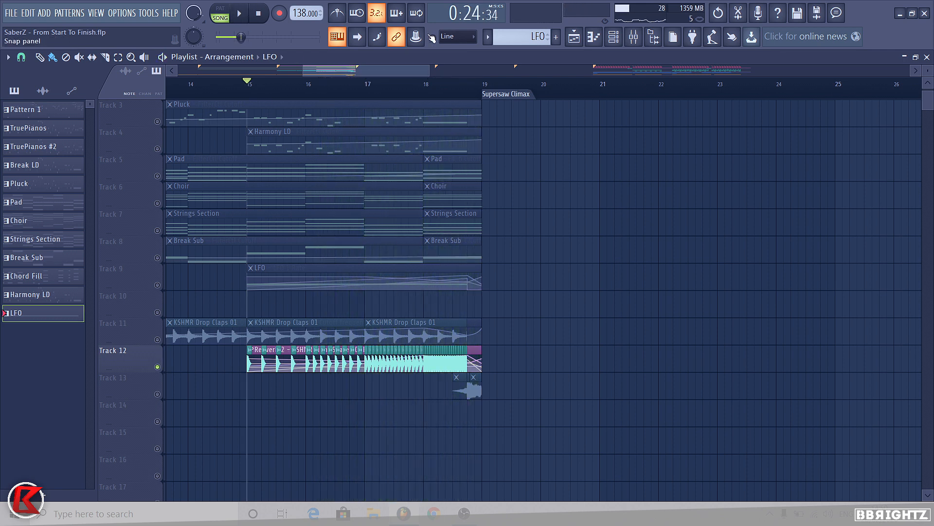
Step: Add track 11 with the drop claps to the solo and play the build again
{"action": "right_click", "coordinate": [152, 337]}
{"action": "left_click", "coordinate": [151, 337]}
{"action": "left_click", "coordinate": [158, 340]}
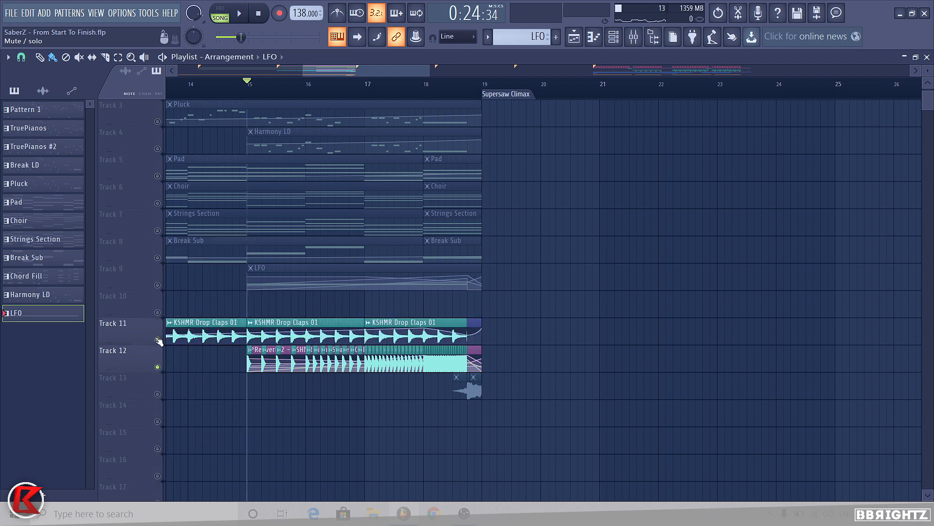
{"action": "key", "text": "space"}
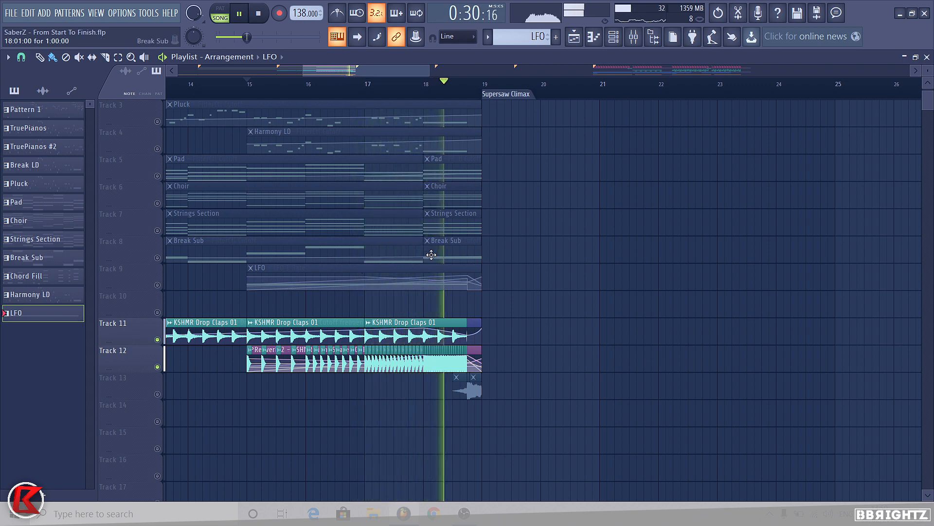
{"action": "key", "text": "space"}
Step: Solo track 13 and inspect the channel settings of the big snare sample at the end of the build
{"action": "right_click", "coordinate": [159, 394]}
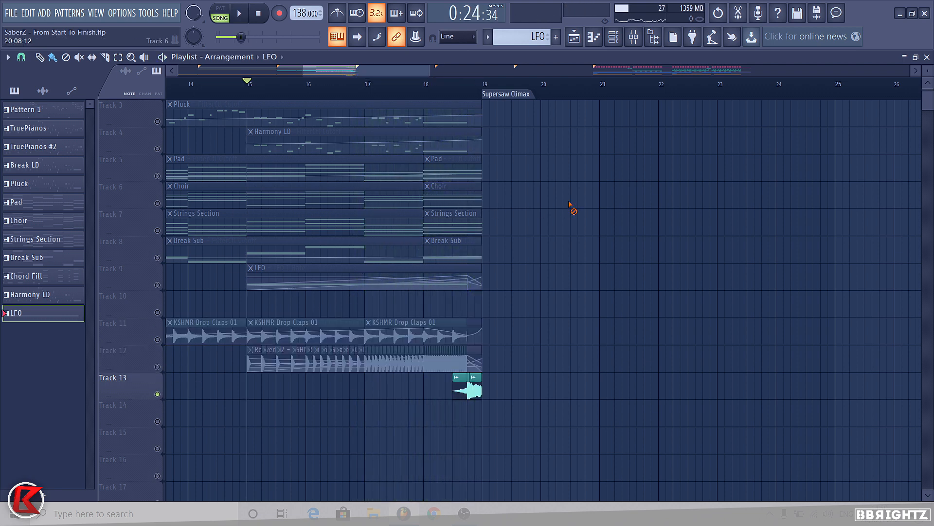
{"action": "left_click", "coordinate": [460, 93]}
{"action": "scroll", "coordinate": [468, 406], "scroll_direction": "up", "scroll_amount": 5}
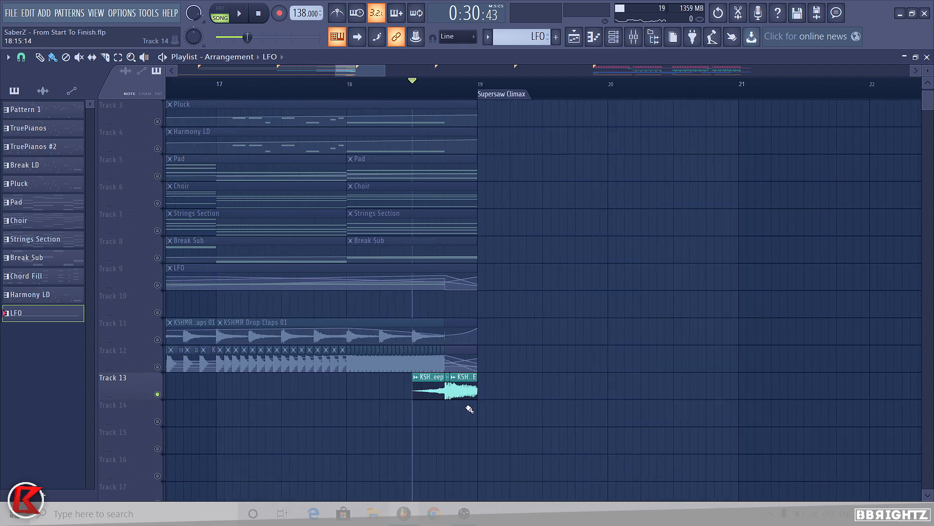
{"action": "double_click", "coordinate": [464, 398]}
{"action": "double_click", "coordinate": [427, 396]}
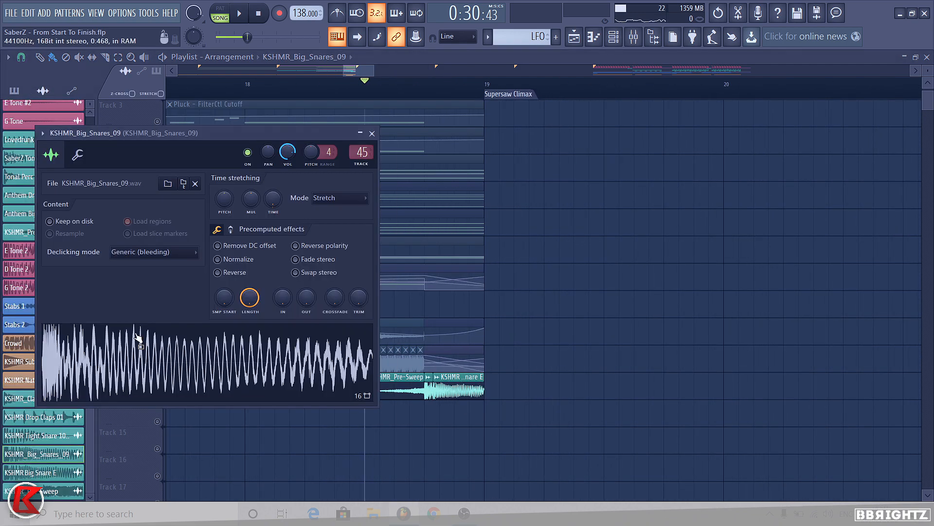
{"action": "key", "text": "Escape"}
{"action": "scroll", "coordinate": [463, 389], "scroll_direction": "up", "scroll_amount": 2}
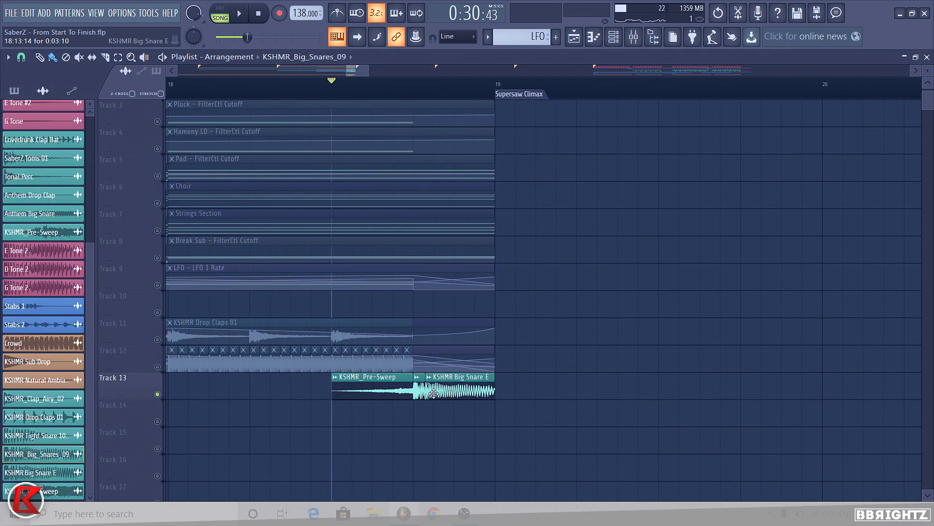
{"action": "double_click", "coordinate": [418, 393]}
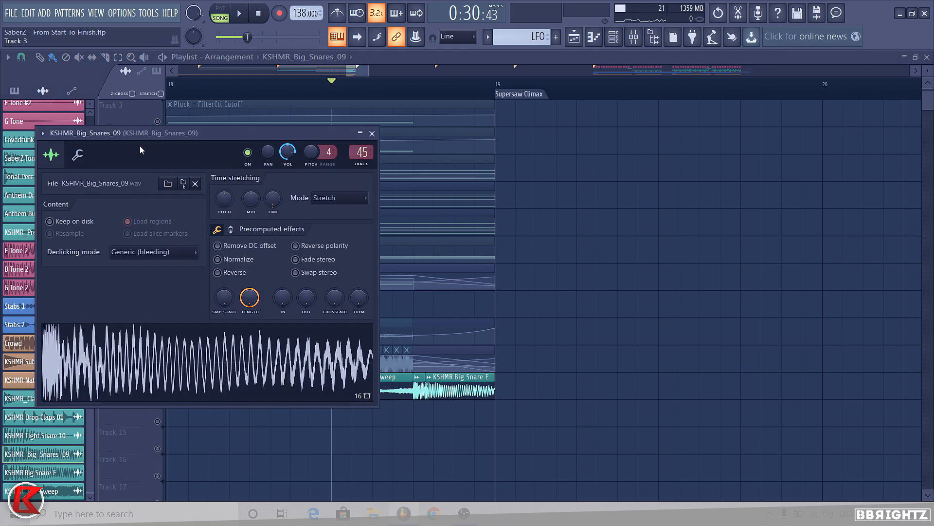
{"action": "left_click_drag", "start_coordinate": [141, 150], "coordinate": [601, 97]}
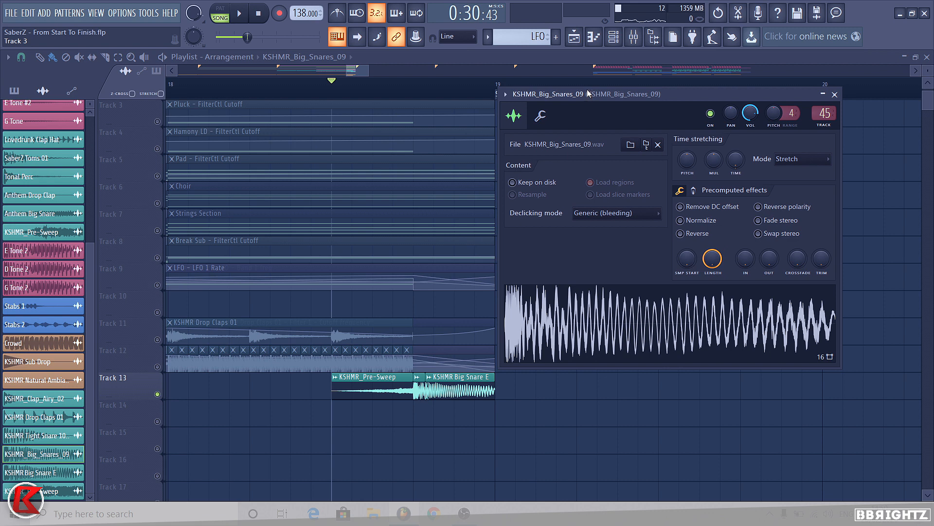
{"action": "left_click", "coordinate": [653, 325]}
{"action": "left_click", "coordinate": [836, 95]}
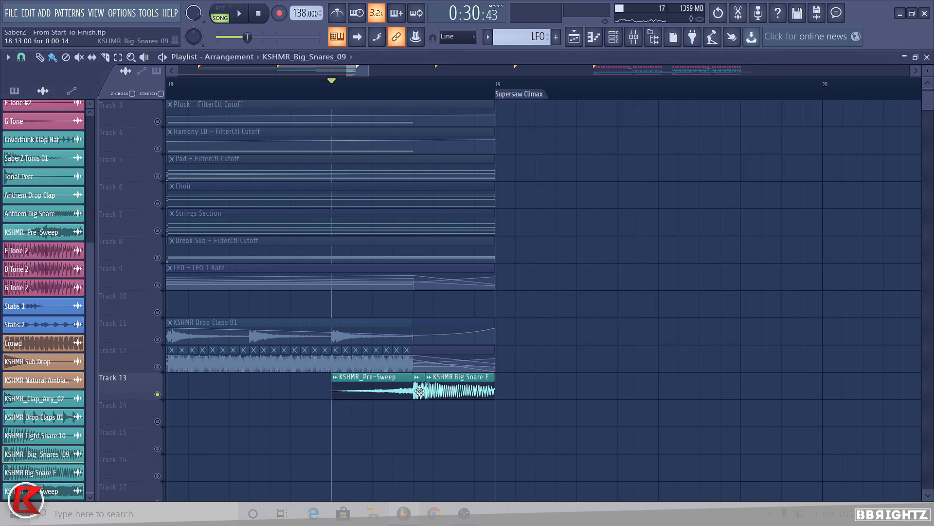
Step: Open the KSHMR Big Snare E sample's settings and zoom in on the end of the build
{"action": "double_click", "coordinate": [456, 392]}
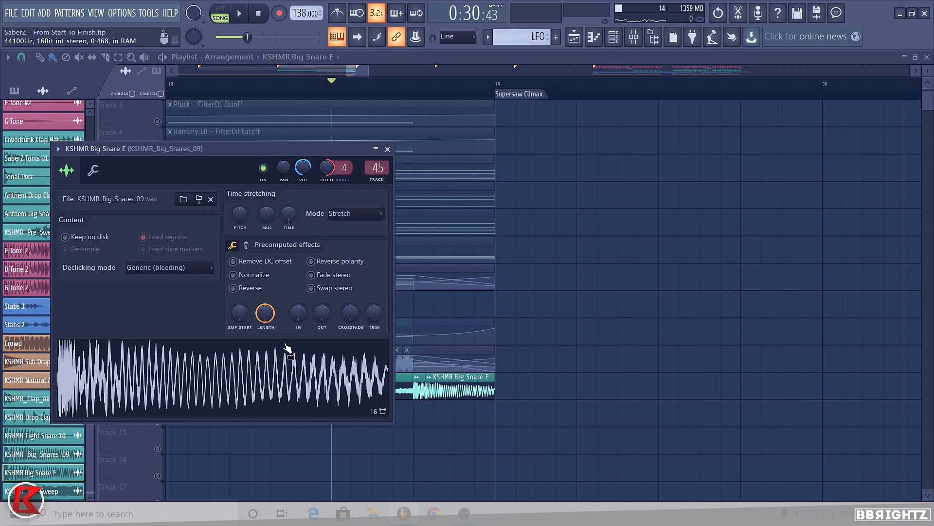
{"action": "right_click", "coordinate": [570, 362]}
{"action": "double_click", "coordinate": [470, 380]}
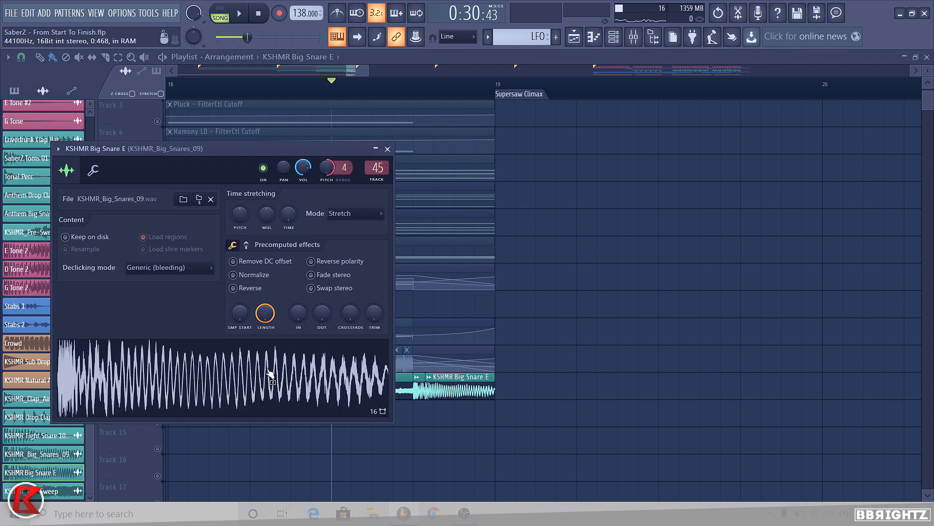
{"action": "right_click", "coordinate": [623, 413]}
{"action": "scroll", "coordinate": [469, 426], "scroll_direction": "up", "scroll_amount": 5}
{"action": "scroll", "coordinate": [452, 389], "scroll_direction": "up", "scroll_amount": 1}
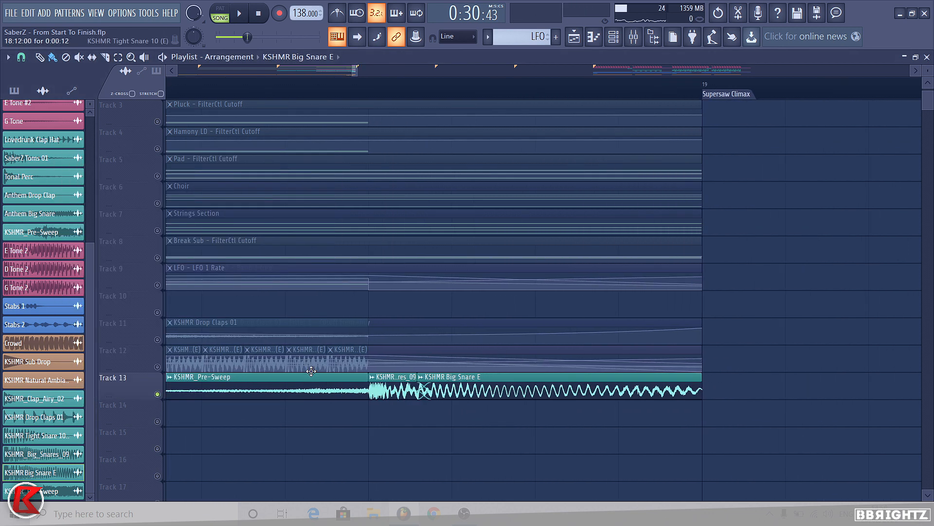
Step: Mute the KSHMR Big Snare E clip on track 13 and play back the build
{"action": "right_click", "coordinate": [158, 395]}
{"action": "right_click", "coordinate": [159, 395]}
{"action": "left_click", "coordinate": [421, 377]}
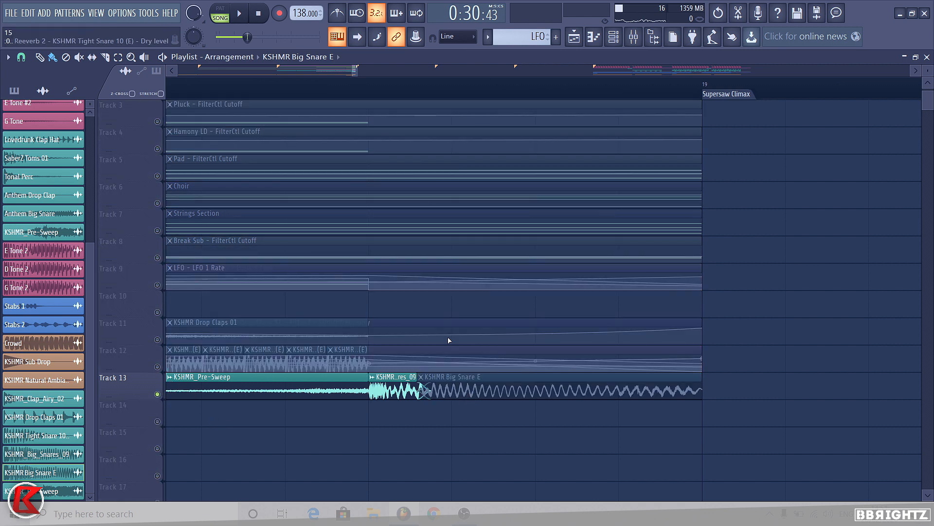
{"action": "key", "text": "space"}
{"action": "key", "text": "space"}
{"action": "key", "text": "space"}
{"action": "key", "text": "space"}
{"action": "key", "text": "space"}
{"action": "key", "text": "space"}
{"action": "key", "text": "space"}
{"action": "key", "text": "space"}
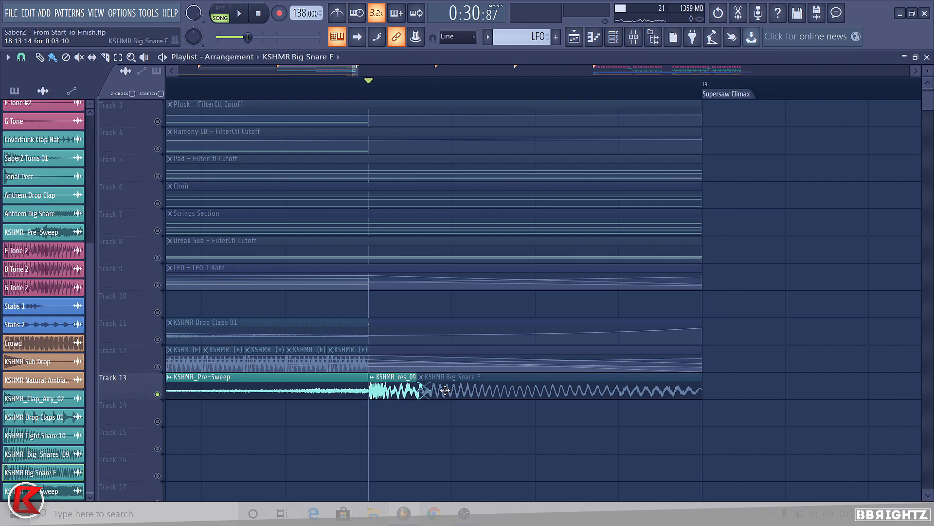
Step: Unmute the KSHMR Big Snare E clip, mute the KSHMR_res_09 clip on track 13, and play the build
{"action": "left_click", "coordinate": [421, 376]}
{"action": "left_click", "coordinate": [372, 377]}
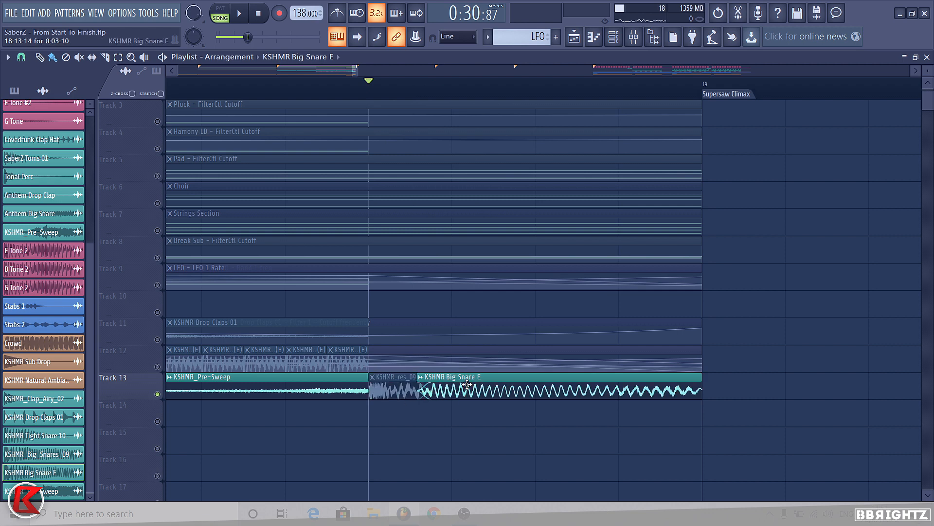
{"action": "left_click", "coordinate": [462, 394], "text": "ctrl"}
{"action": "left_click", "coordinate": [484, 415], "text": "ctrl"}
{"action": "key", "text": "space"}
{"action": "key", "text": "space"}
{"action": "key", "text": "space"}
{"action": "key", "text": "space"}
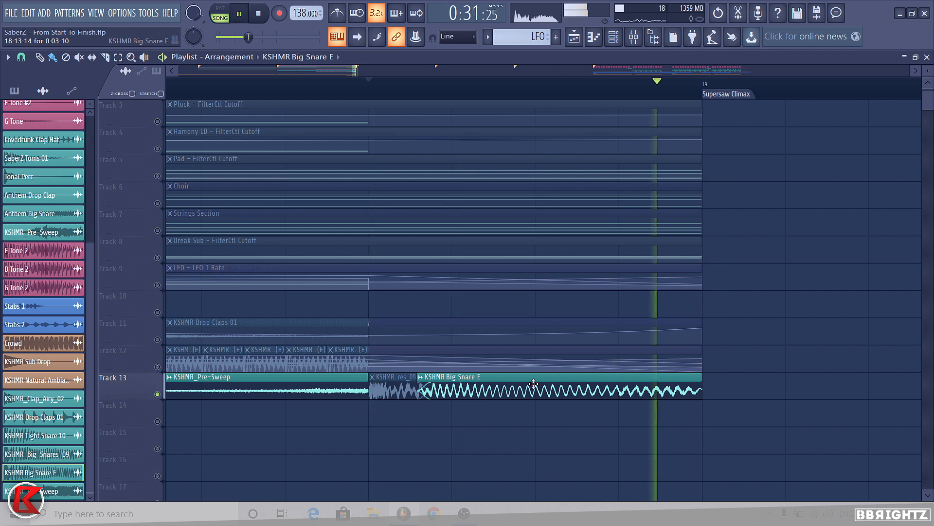
Step: Unmute the KSHMR_res_09 clip on track 13 and play the build's end again
{"action": "left_click", "coordinate": [373, 376]}
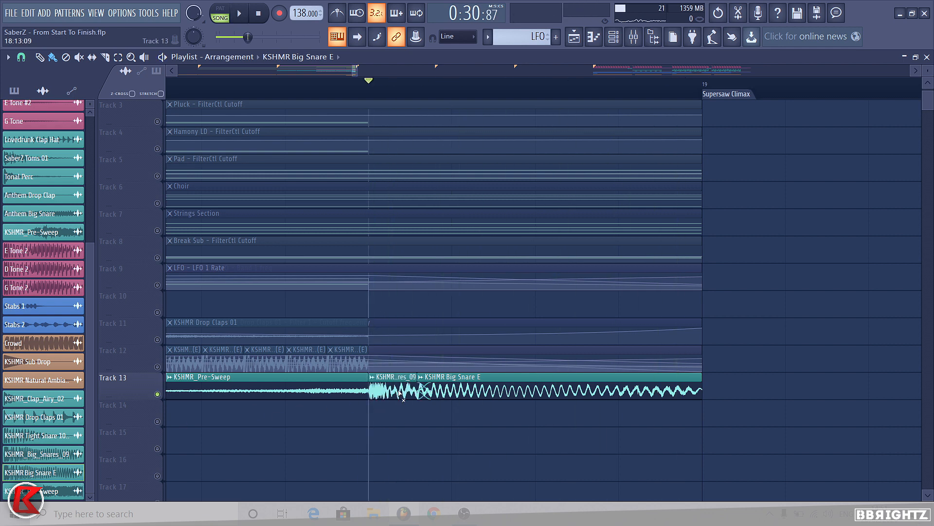
{"action": "key", "text": "space"}
{"action": "key", "text": "space"}
{"action": "key", "text": "space"}
{"action": "key", "text": "space"}
{"action": "scroll", "coordinate": [388, 387], "scroll_direction": "down", "scroll_amount": 5}
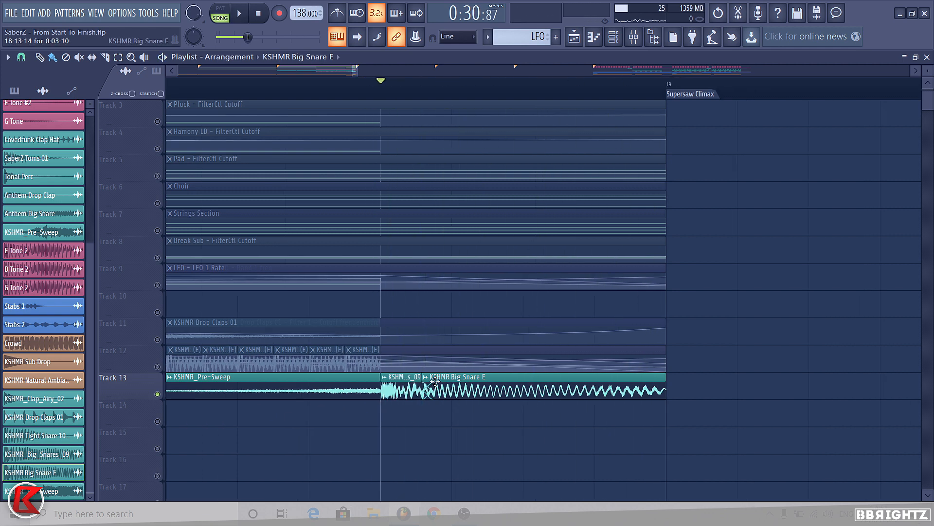
{"action": "key", "text": "space"}
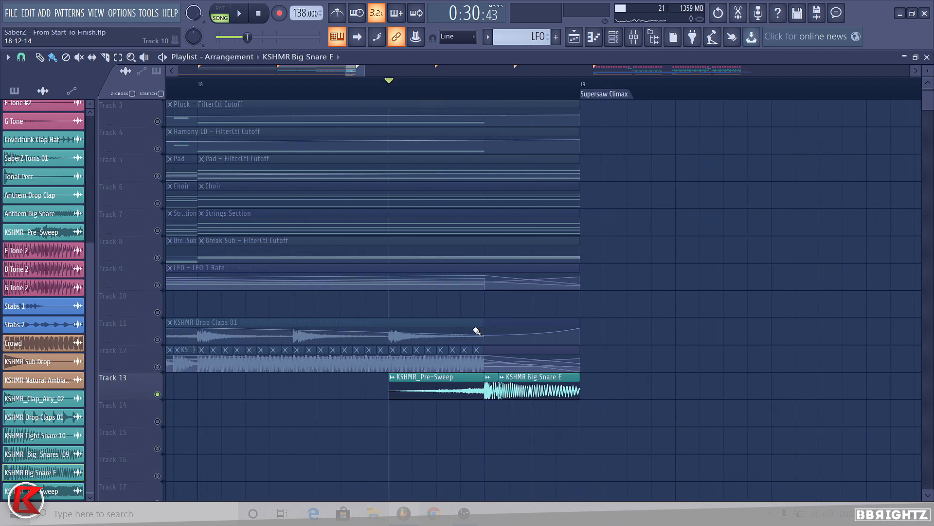
Step: Mute the short clip between the Pre-Sweep and Big Snare E on track 13 and play it
{"action": "left_click", "coordinate": [501, 377]}
{"action": "left_click", "coordinate": [488, 377]}
{"action": "key", "text": "space"}
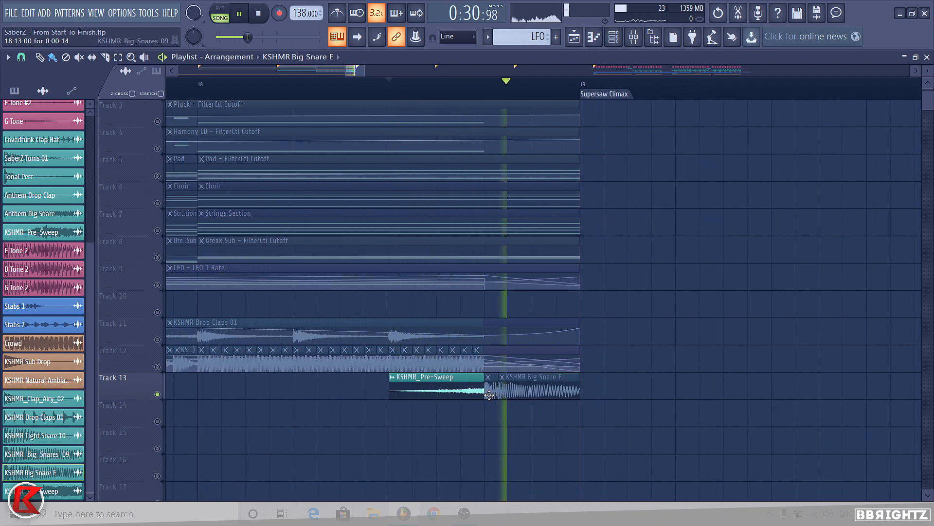
Step: Shift the KSHMR Big Snare E clip slightly earlier to meet the end of the Pre-Sweep and replay
{"action": "key", "text": "space"}
{"action": "left_click_drag", "start_coordinate": [521, 385], "coordinate": [490, 386]}
{"action": "key", "text": "space"}
{"action": "scroll", "coordinate": [456, 382], "scroll_direction": "down", "scroll_amount": 8}
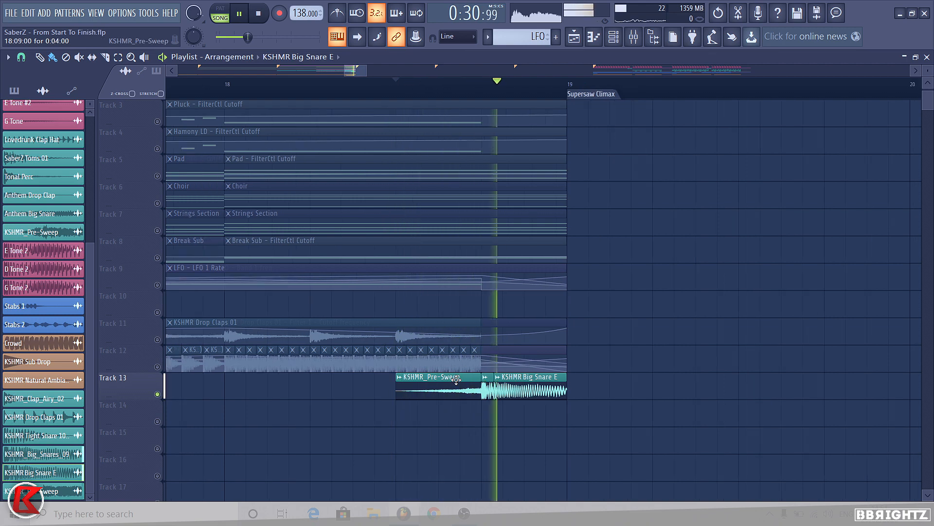
{"action": "key", "text": "space"}
Step: Select the LFO clip on track 9 and move it down to track 14 to separate the stacked clips
{"action": "scroll", "coordinate": [436, 307], "scroll_direction": "down", "scroll_amount": 2}
{"action": "left_click", "coordinate": [145, 284]}
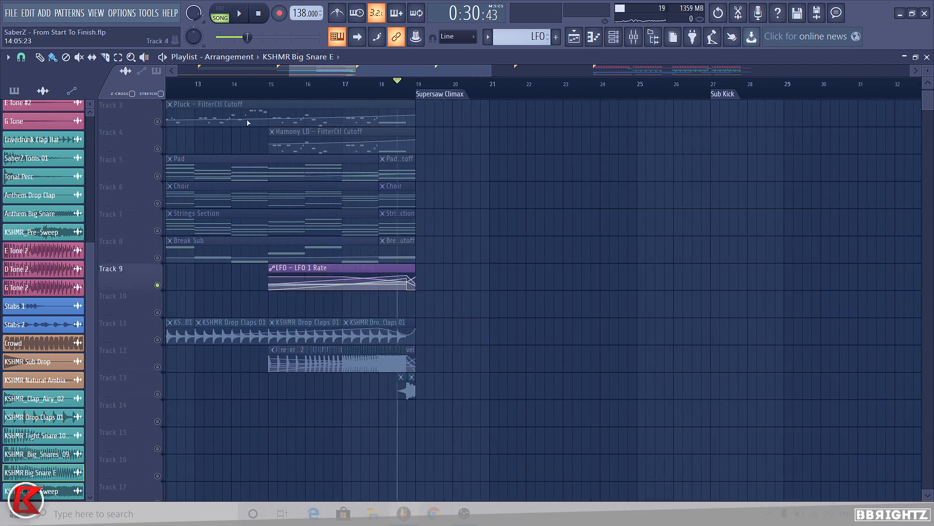
{"action": "key", "text": "space"}
{"action": "left_click", "coordinate": [363, 284]}
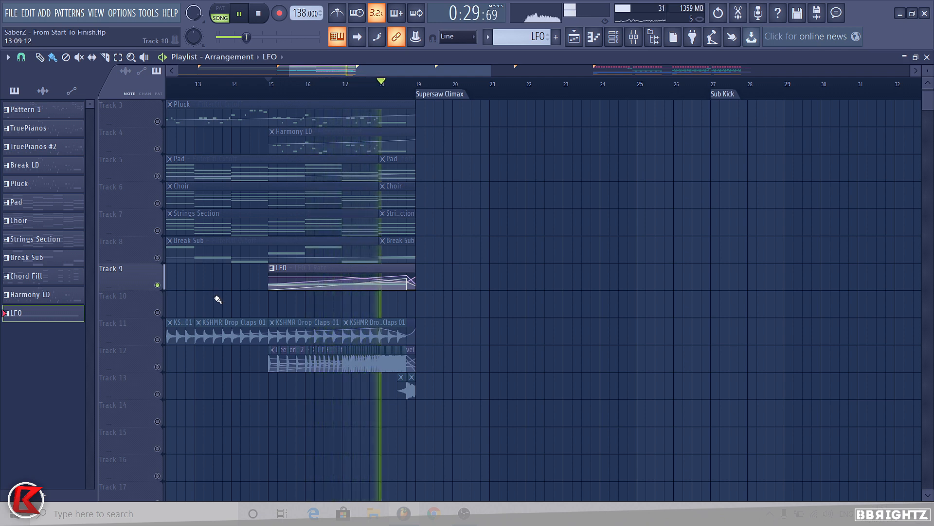
{"action": "key", "text": "space"}
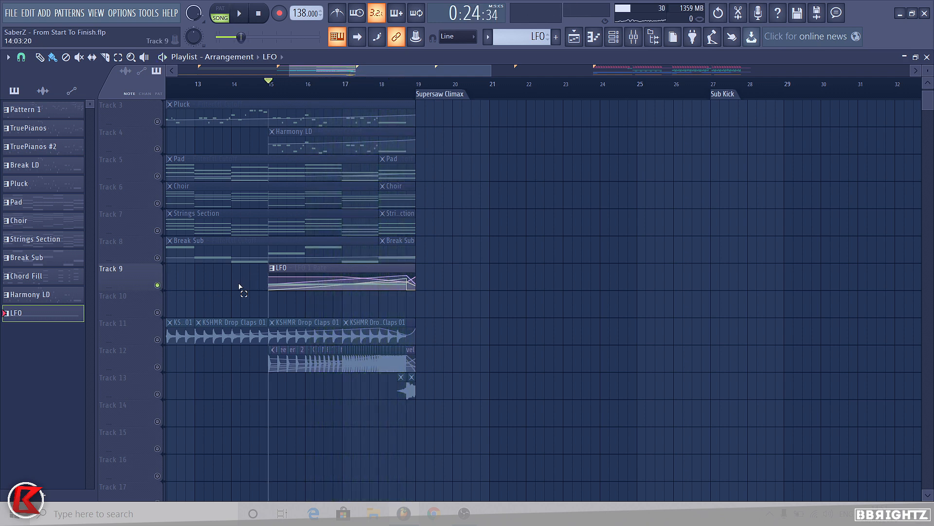
{"action": "left_click_drag", "start_coordinate": [239, 286], "coordinate": [305, 284]}
{"action": "key", "text": "shift+Down"}
{"action": "key", "text": "shift+Down"}
{"action": "key", "text": "shift+Down"}
{"action": "key", "text": "shift+Down"}
{"action": "key", "text": "shift+Down"}
{"action": "scroll", "coordinate": [361, 323], "scroll_direction": "down", "scroll_amount": 2}
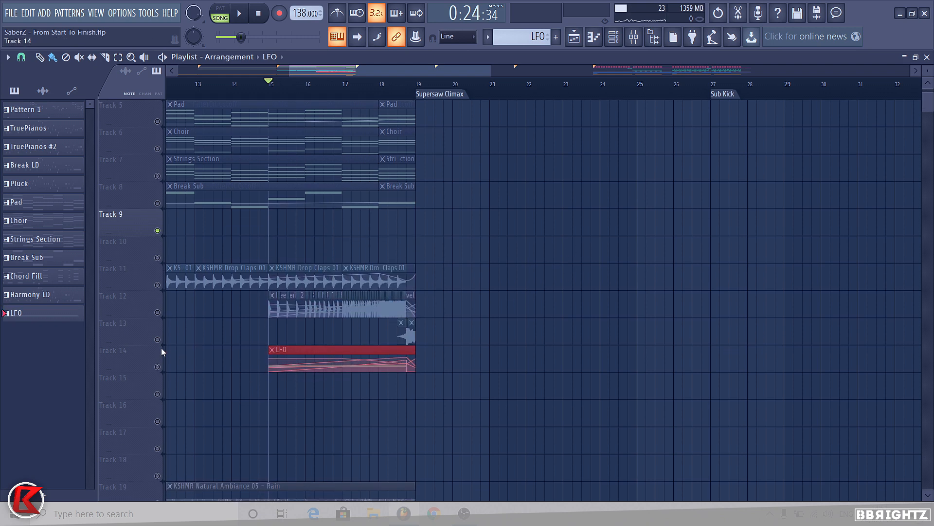
Step: Inspect the LFO pattern in the piano roll and move the LFO 1 Rate automation clip down to track 16
{"action": "scroll", "coordinate": [161, 367], "scroll_direction": "down", "scroll_amount": 3}
{"action": "double_click", "coordinate": [325, 296]}
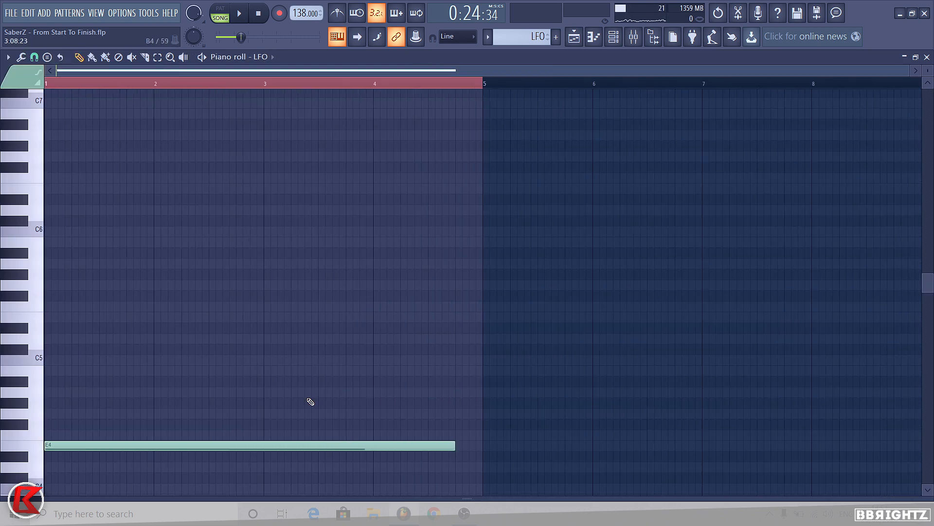
{"action": "left_click", "coordinate": [594, 37]}
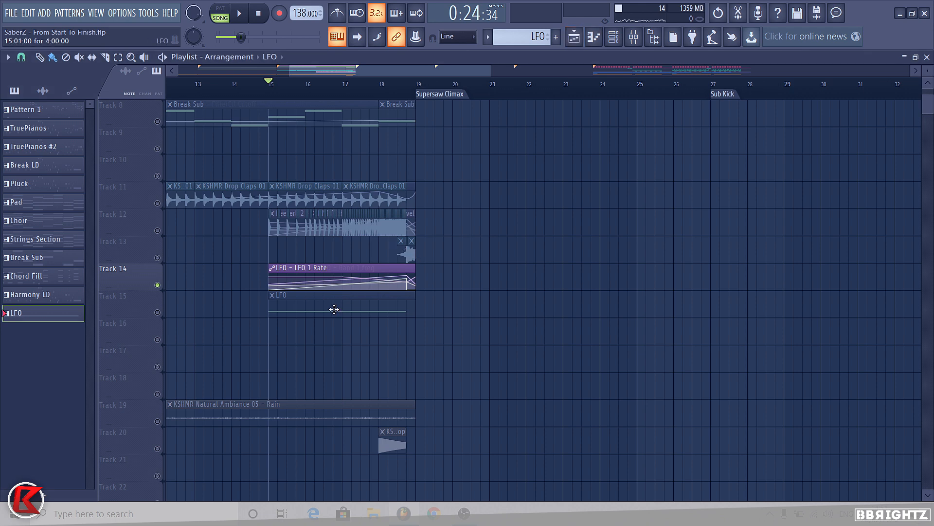
{"action": "left_click_drag", "start_coordinate": [315, 271], "coordinate": [316, 344]}
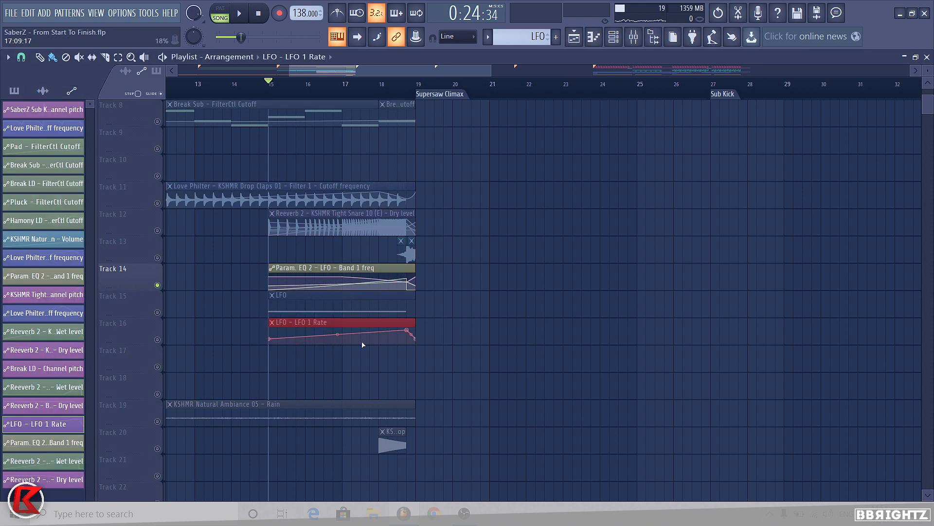
Step: Open the Channel rack showing all channels and open the LFO Sylenth1 instrument to inspect its settings
{"action": "left_click", "coordinate": [614, 37]}
{"action": "scroll", "coordinate": [341, 373], "scroll_direction": "up", "scroll_amount": 2}
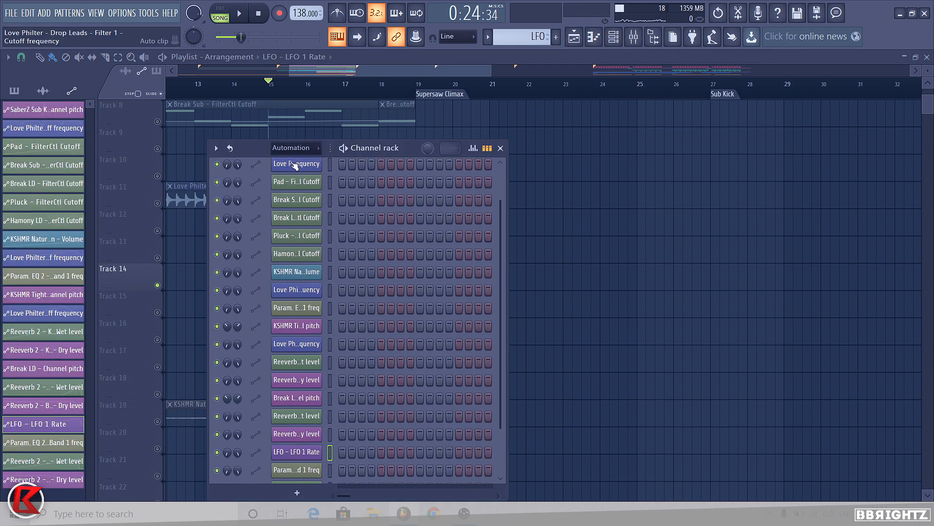
{"action": "left_click", "coordinate": [296, 148]}
{"action": "left_click", "coordinate": [294, 161]}
{"action": "scroll", "coordinate": [363, 289], "scroll_direction": "down", "scroll_amount": 5}
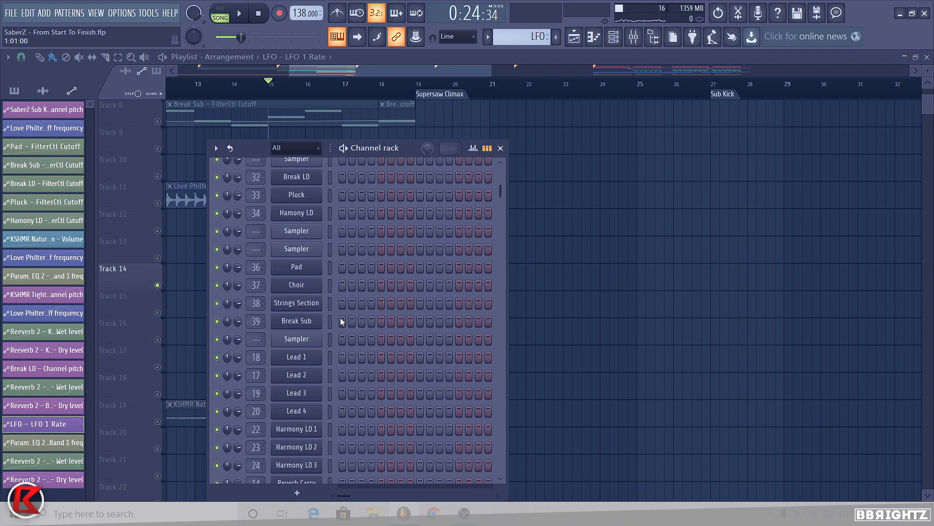
{"action": "scroll", "coordinate": [467, 393], "scroll_direction": "down", "scroll_amount": 10}
{"action": "left_click", "coordinate": [296, 392]}
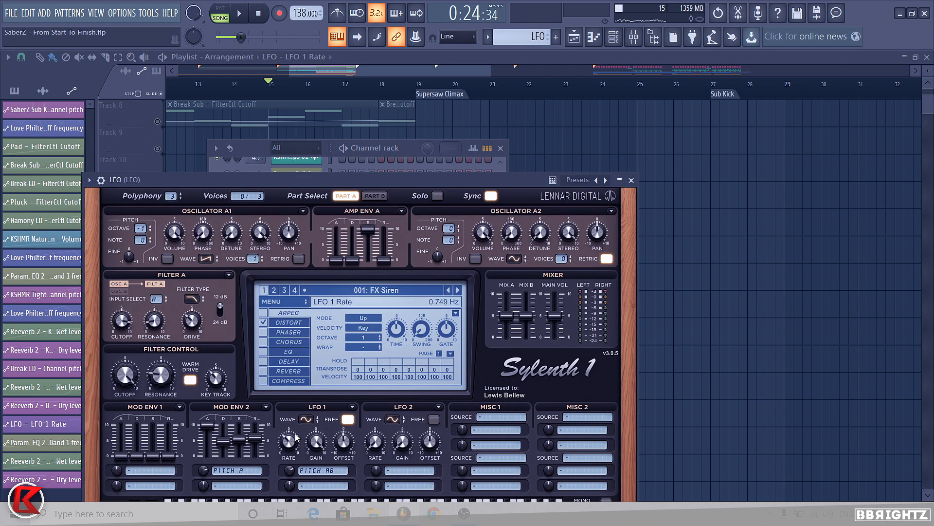
{"action": "right_click", "coordinate": [667, 208]}
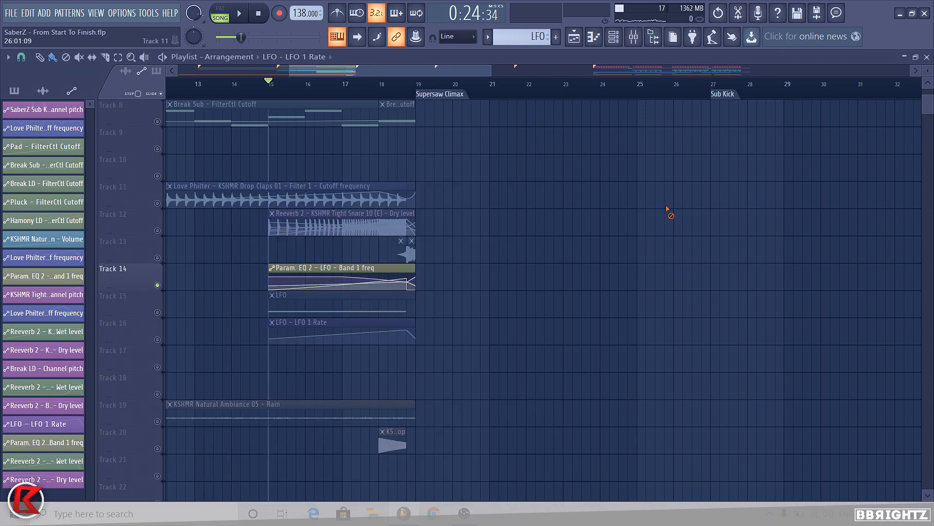
Step: Restack all the LFO pattern and automation clips together onto track 9
{"action": "left_click_drag", "start_coordinate": [311, 276], "coordinate": [304, 353]}
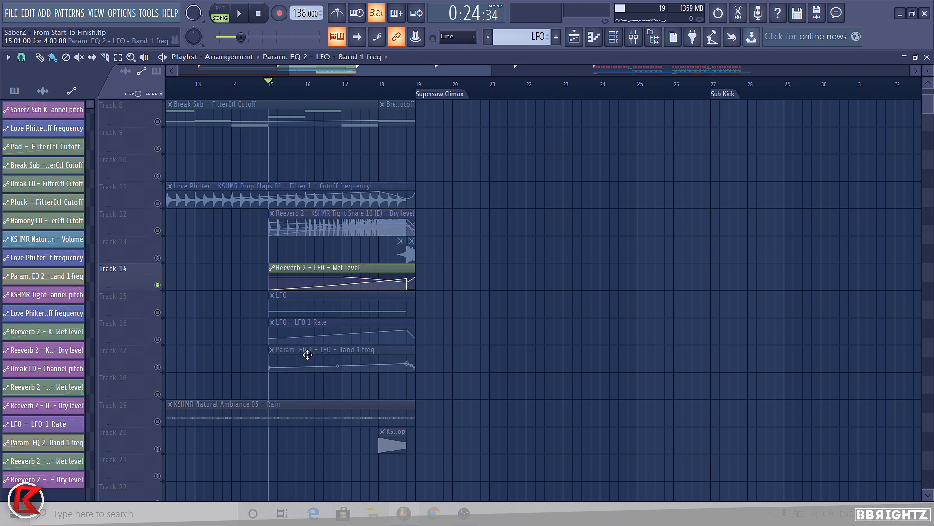
{"action": "left_click_drag", "start_coordinate": [301, 268], "coordinate": [274, 286]}
{"action": "left_click_drag", "start_coordinate": [248, 327], "coordinate": [319, 351]}
{"action": "key", "text": "shift+Up"}
{"action": "key", "text": "shift+Up"}
{"action": "key", "text": "shift+Up"}
{"action": "key", "text": "shift+Up"}
{"action": "key", "text": "shift+Up"}
{"action": "left_click_drag", "start_coordinate": [246, 288], "coordinate": [292, 311]}
{"action": "key", "text": "shift+Down"}
{"action": "key", "text": "shift+Up"}
{"action": "key", "text": "shift+Up"}
{"action": "key", "text": "shift+Up"}
{"action": "key", "text": "shift+Up"}
{"action": "key", "text": "shift+Up"}
{"action": "key", "text": "shift+Up"}
{"action": "scroll", "coordinate": [599, 275], "scroll_direction": "up", "scroll_amount": 4}
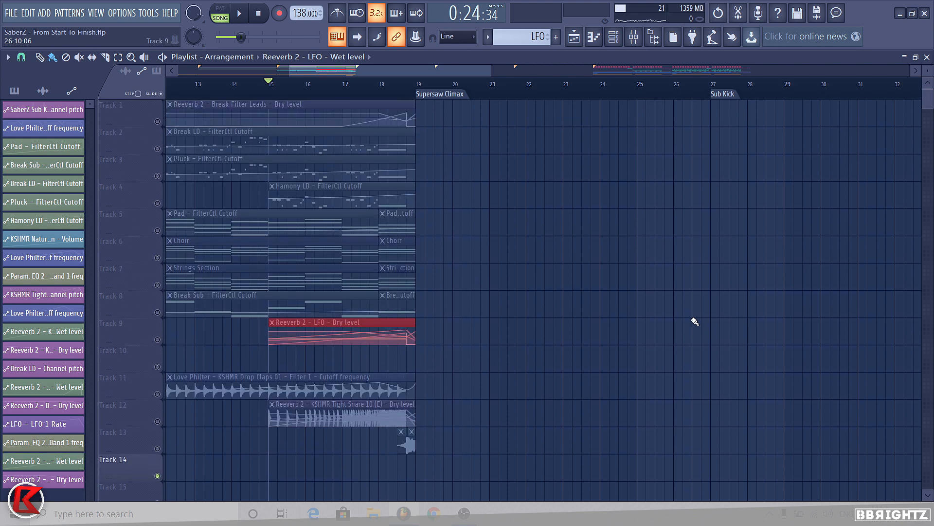
Step: Solo tracks 2 to 4 with the Break LD, Pluck and Harmony LD and play from bar 17
{"action": "right_click", "coordinate": [158, 148]}
{"action": "left_click_drag", "start_coordinate": [157, 176], "coordinate": [157, 202]}
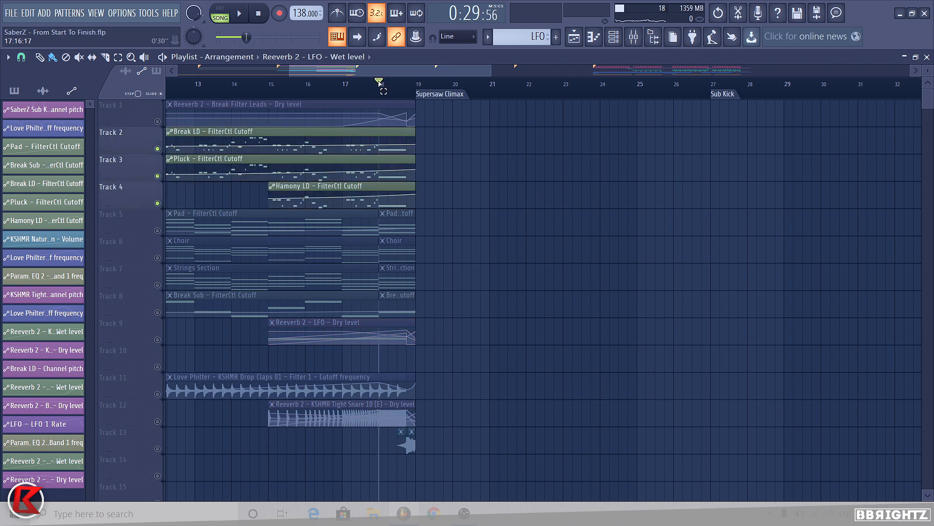
{"action": "left_click_drag", "start_coordinate": [379, 83], "coordinate": [416, 84]}
{"action": "left_click", "coordinate": [425, 84], "text": "ctrl"}
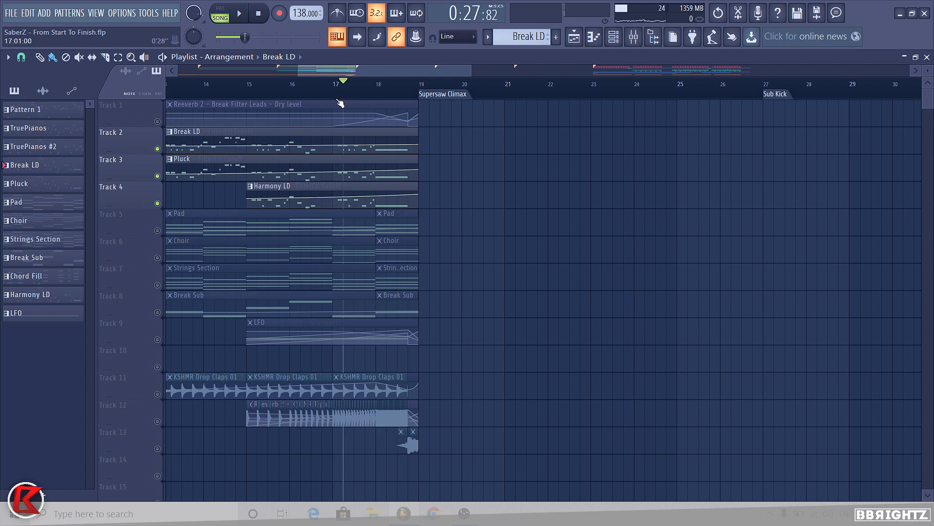
{"action": "key", "text": "space"}
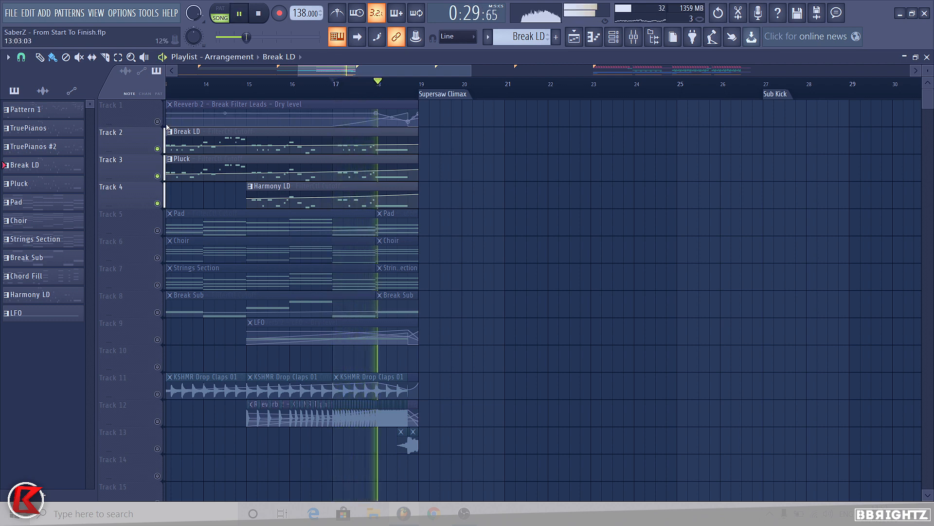
{"action": "key", "text": "space"}
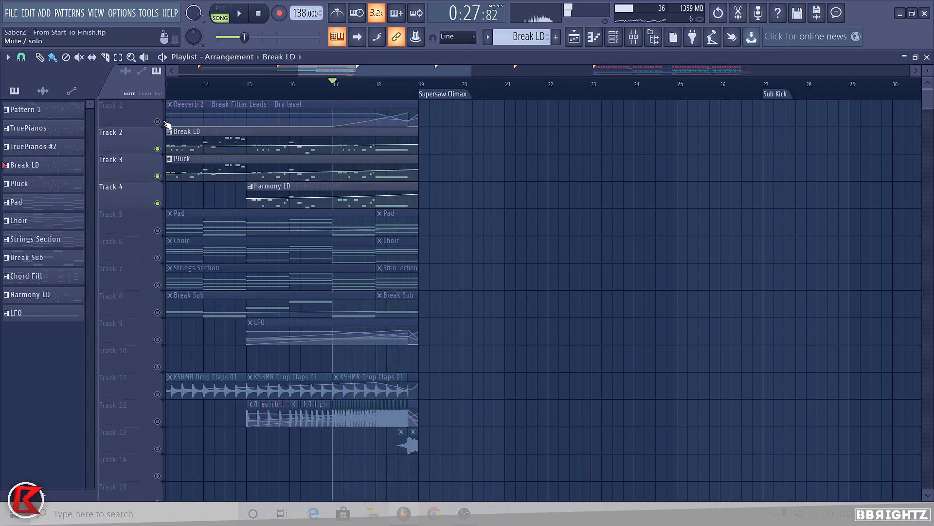
Step: Add track 1 to the solo and move the Break Filter Leads reverb automation clip onto track 2
{"action": "left_click", "coordinate": [159, 121]}
{"action": "left_click_drag", "start_coordinate": [371, 104], "coordinate": [365, 145]}
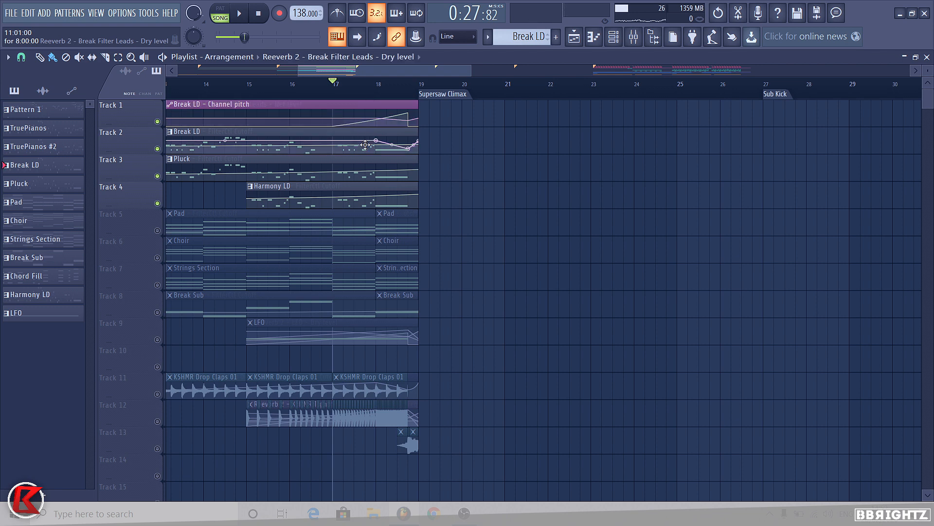
{"action": "left_click_drag", "start_coordinate": [364, 107], "coordinate": [365, 100]}
{"action": "left_click", "coordinate": [71, 91]}
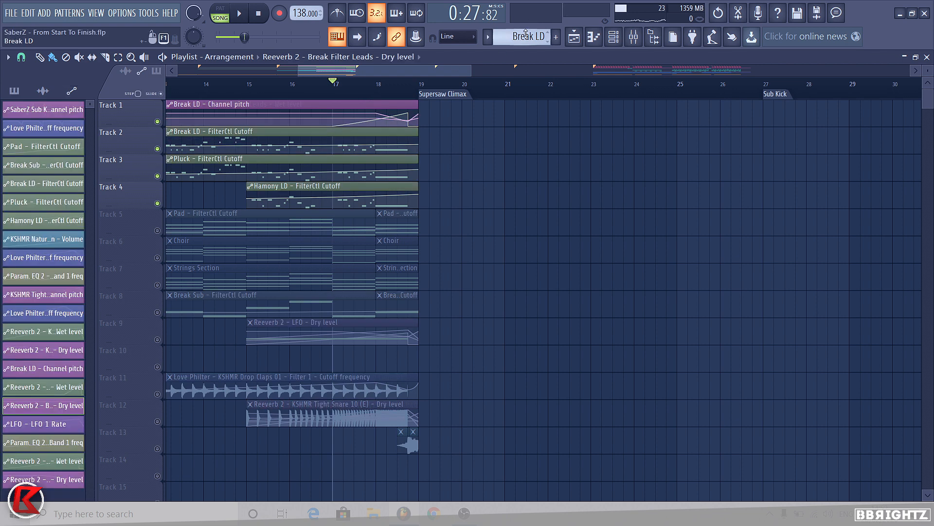
{"action": "left_click", "coordinate": [15, 91]}
Step: Play the soloed lead tracks, then unsolo all tracks and play from the start of the Pluck section
{"action": "right_click", "coordinate": [159, 123]}
{"action": "right_click", "coordinate": [159, 122]}
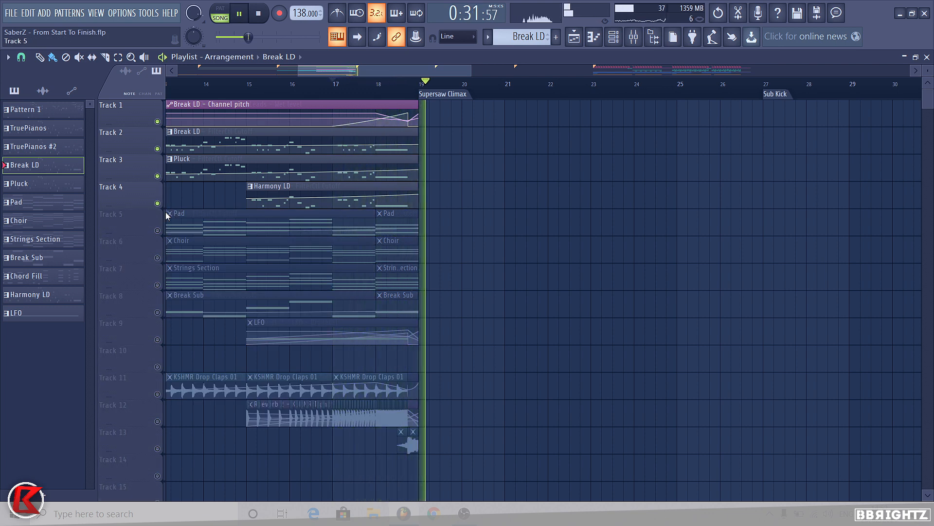
{"action": "key", "text": "space"}
{"action": "right_click", "coordinate": [158, 122]}
{"action": "right_click", "coordinate": [158, 122]}
{"action": "scroll", "coordinate": [451, 125], "scroll_direction": "down", "scroll_amount": 2}
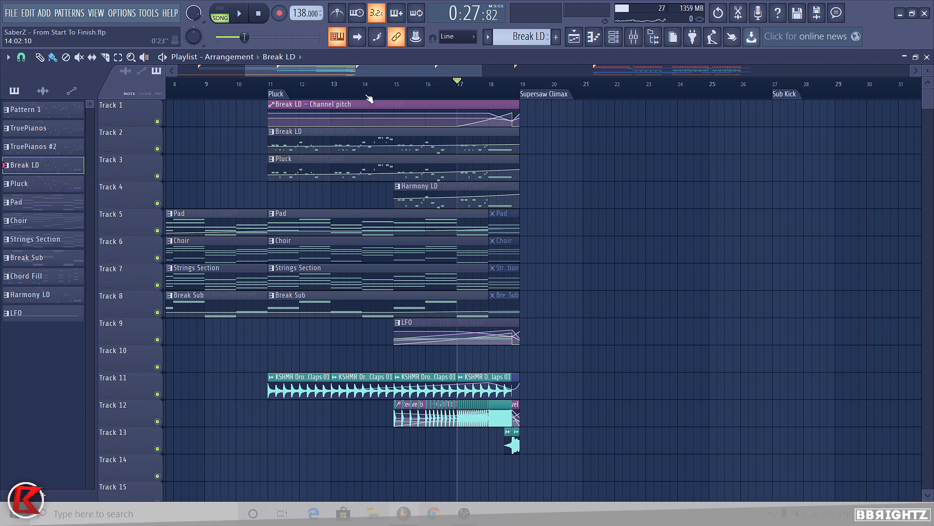
{"action": "left_click", "coordinate": [269, 85]}
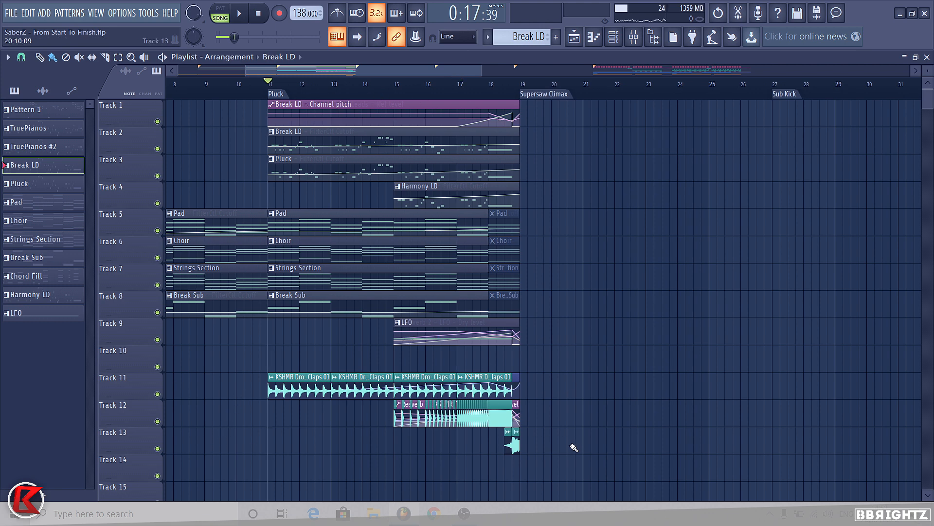
{"action": "key", "text": "space"}
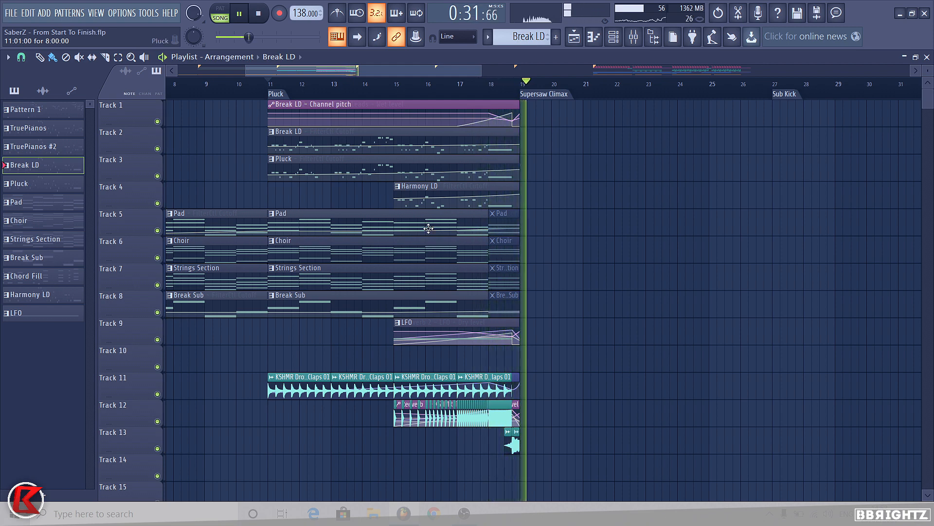
{"action": "key", "text": "space"}
Step: Play the end of the build into the Supersaw Climax and zoom out over the whole arrangement
{"action": "scroll", "coordinate": [467, 314], "scroll_direction": "down", "scroll_amount": 4}
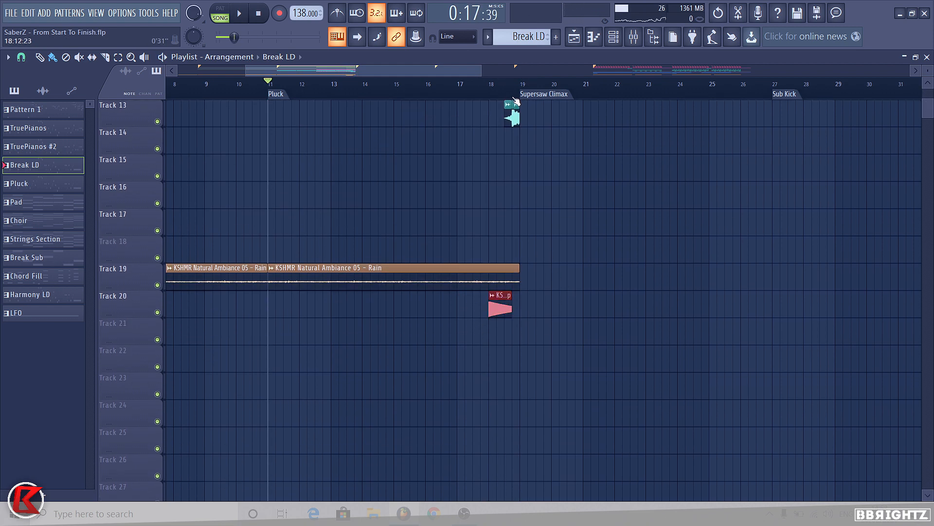
{"action": "left_click", "coordinate": [477, 85]}
{"action": "key", "text": "space"}
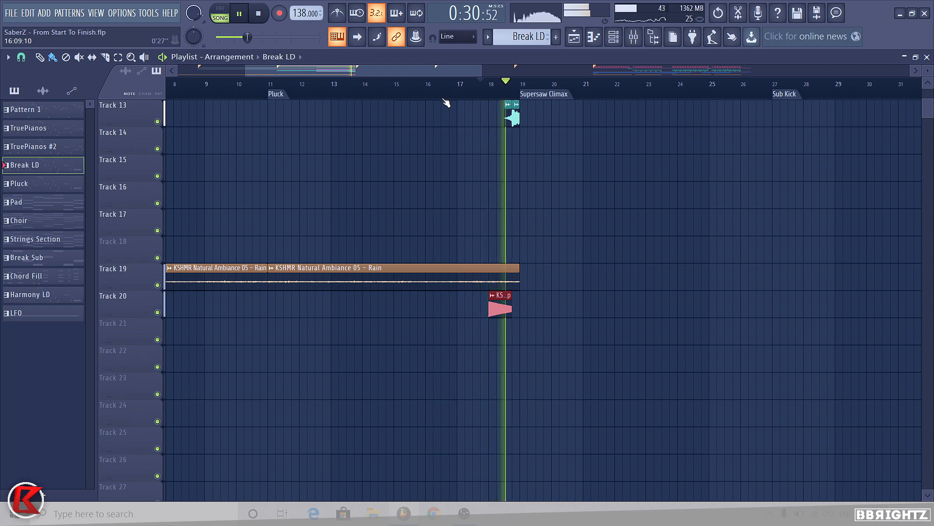
{"action": "key", "text": "space"}
{"action": "left_click", "coordinate": [536, 93]}
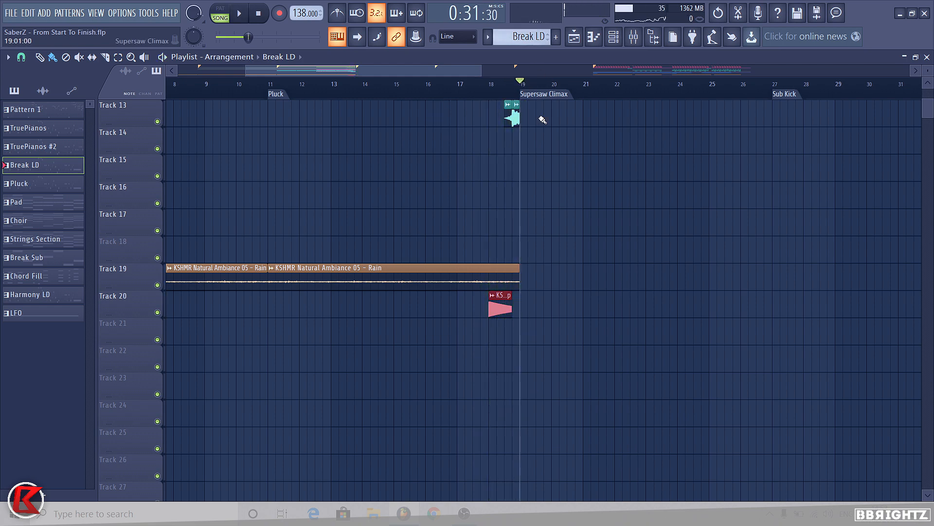
{"action": "scroll", "coordinate": [432, 142], "scroll_direction": "down", "scroll_amount": 4}
{"action": "scroll", "coordinate": [872, 238], "scroll_direction": "up", "scroll_amount": 4}
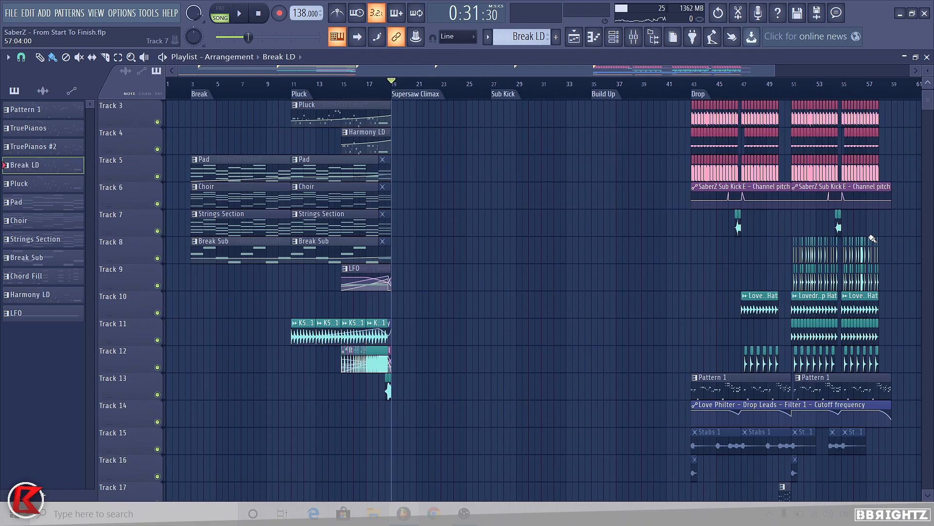
{"action": "scroll", "coordinate": [873, 239], "scroll_direction": "up", "scroll_amount": 2}
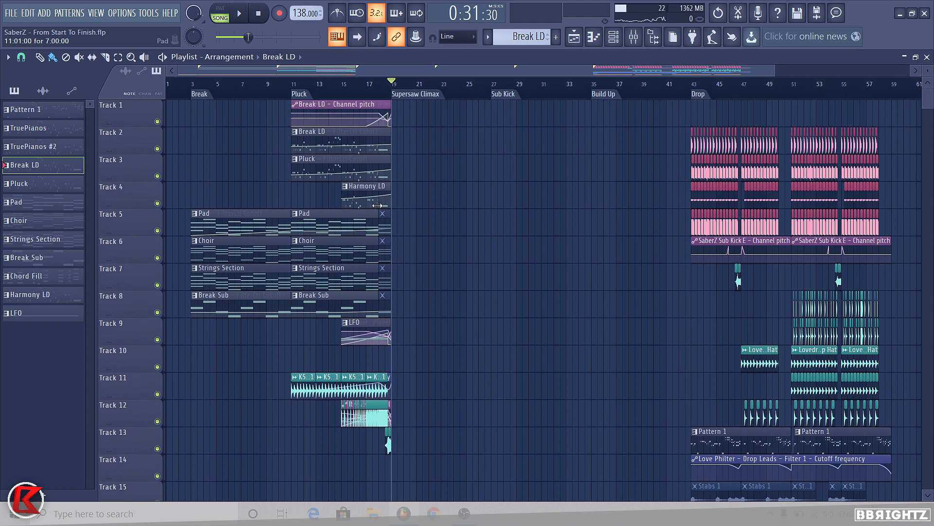
Step: Scroll through the playlist tracks to review the arrangement layout around the Pluck and Drop sections
{"action": "scroll", "coordinate": [419, 367], "scroll_direction": "down", "scroll_amount": 2}
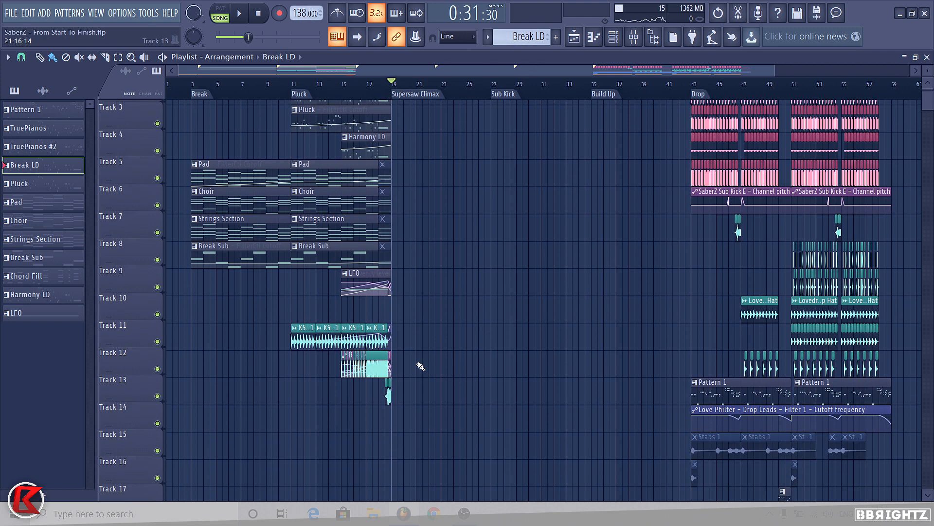
{"action": "scroll", "coordinate": [455, 247], "scroll_direction": "up", "scroll_amount": 2}
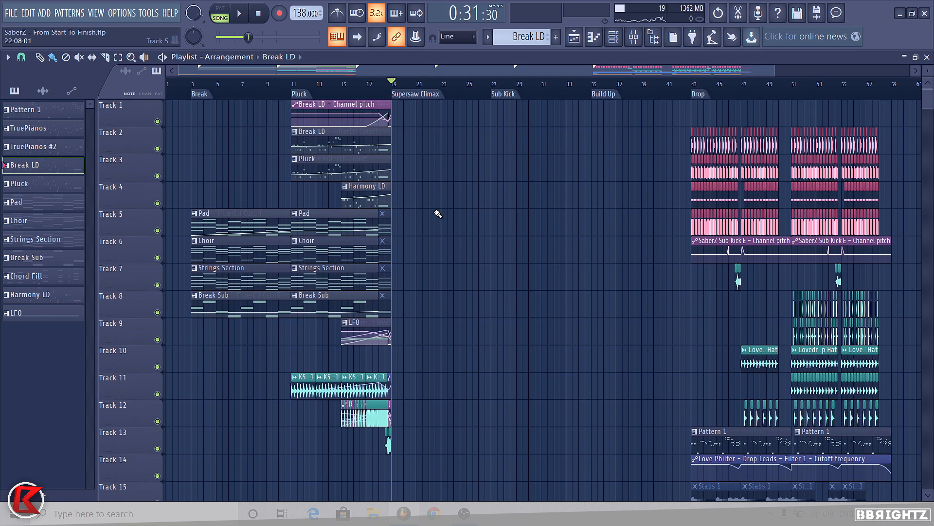
{"action": "scroll", "coordinate": [443, 294], "scroll_direction": "down", "scroll_amount": 5}
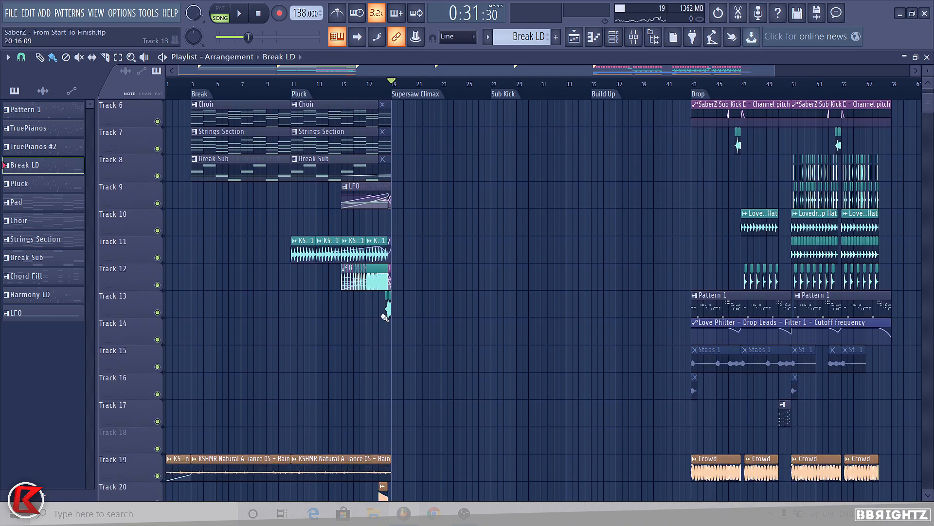
{"action": "scroll", "coordinate": [754, 309], "scroll_direction": "up", "scroll_amount": 4}
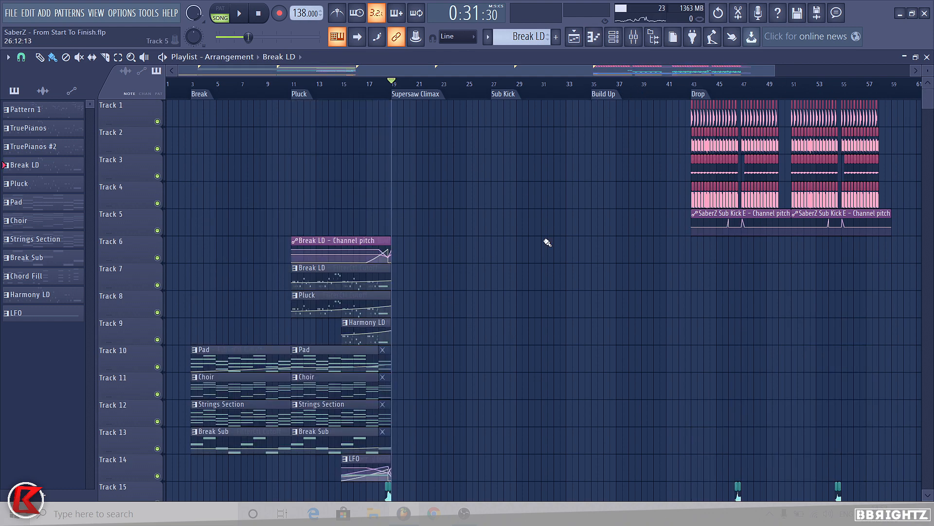
{"action": "scroll", "coordinate": [487, 292], "scroll_direction": "down", "scroll_amount": 4}
{"action": "scroll", "coordinate": [311, 382], "scroll_direction": "up", "scroll_amount": 4}
{"action": "left_click_drag", "start_coordinate": [660, 102], "coordinate": [923, 289]}
{"action": "scroll", "coordinate": [528, 268], "scroll_direction": "down", "scroll_amount": 6}
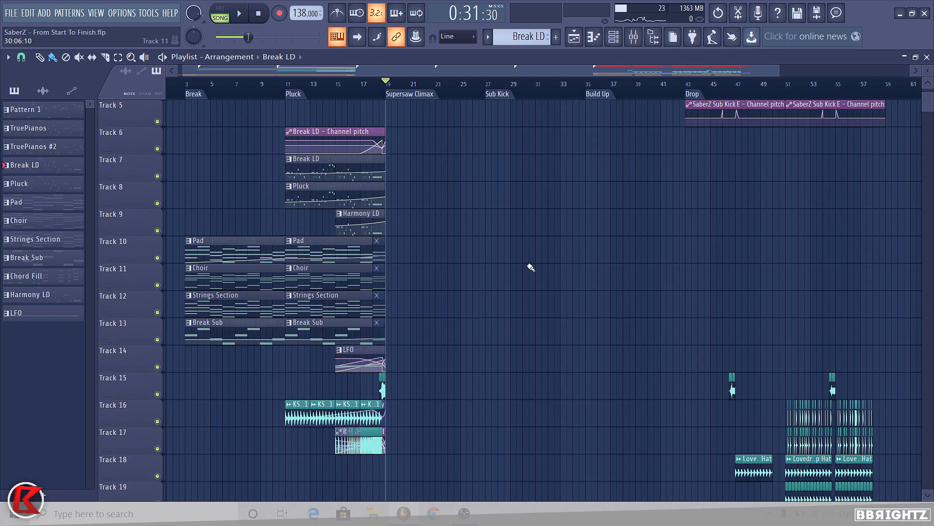
{"action": "scroll", "coordinate": [420, 241], "scroll_direction": "down", "scroll_amount": 7}
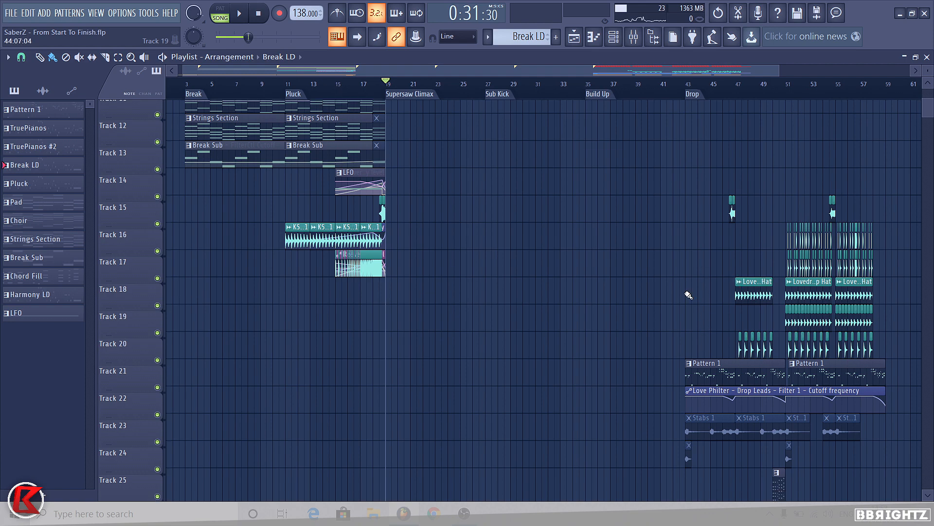
{"action": "scroll", "coordinate": [898, 204], "scroll_direction": "up", "scroll_amount": 11}
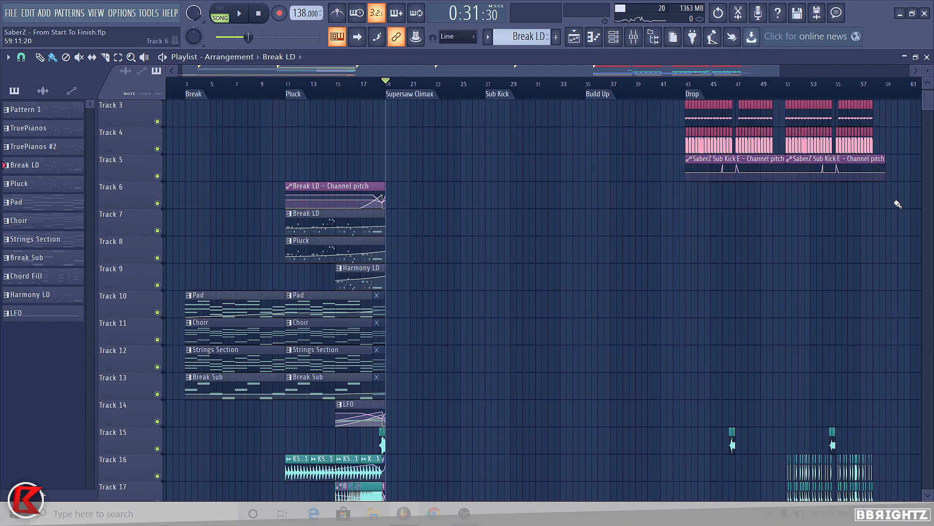
{"action": "scroll", "coordinate": [602, 362], "scroll_direction": "down", "scroll_amount": 4}
Step: Select the lower clips in the playlist and create a new empty pattern
{"action": "left_click_drag", "start_coordinate": [913, 335], "coordinate": [163, 521]}
{"action": "scroll", "coordinate": [494, 359], "scroll_direction": "up", "scroll_amount": 10}
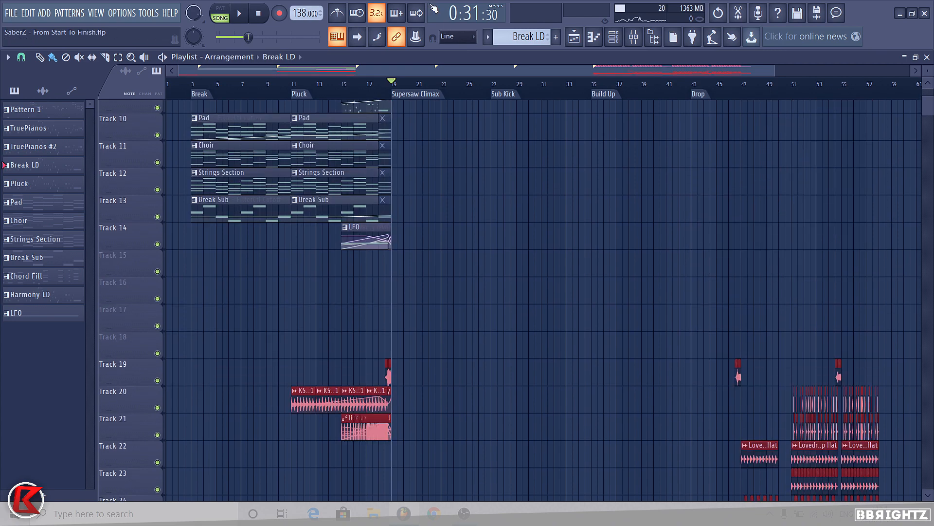
{"action": "scroll", "coordinate": [531, 37], "scroll_direction": "down", "scroll_amount": 8}
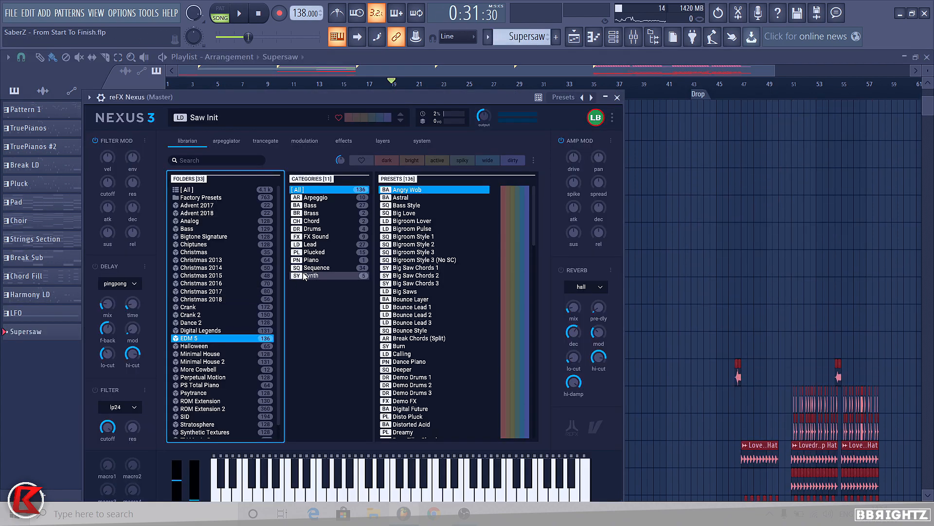
Step: Load the Big Saw Chords 1 preset in reFX Nexus for the Supersaw pattern and open its piano roll
{"action": "left_click", "coordinate": [312, 275]}
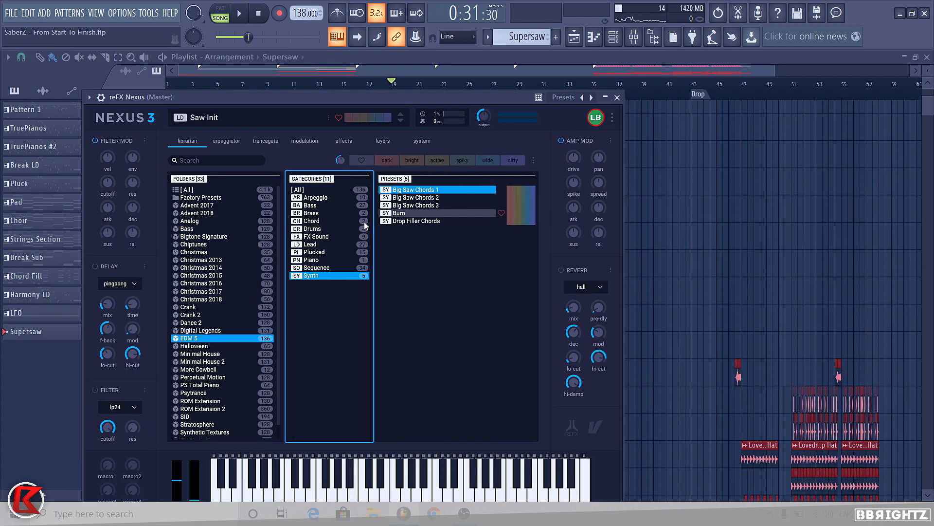
{"action": "double_click", "coordinate": [407, 191]}
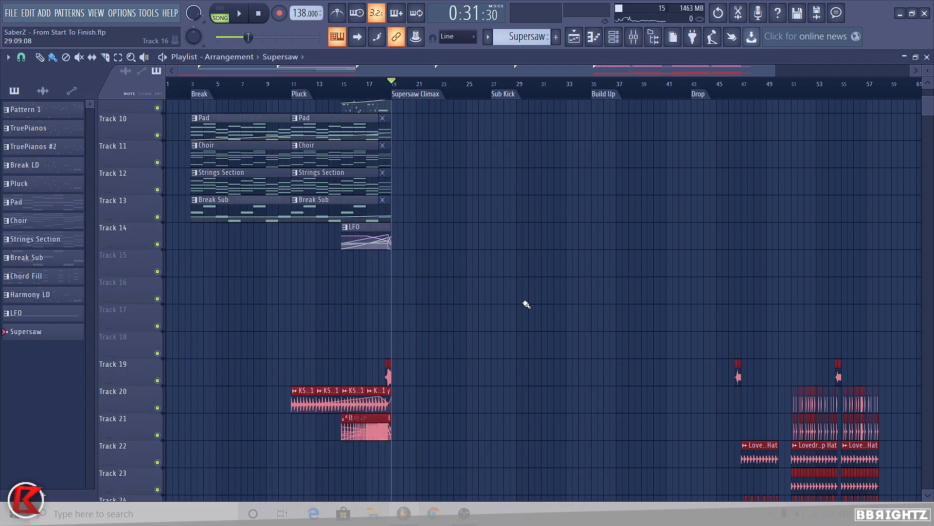
{"action": "key", "text": "ctrl+d"}
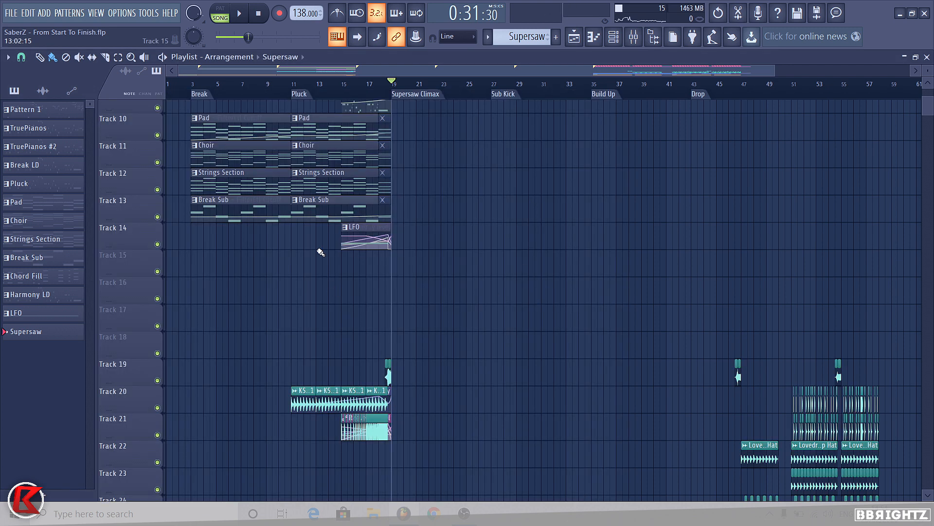
{"action": "scroll", "coordinate": [428, 225], "scroll_direction": "up", "scroll_amount": 7}
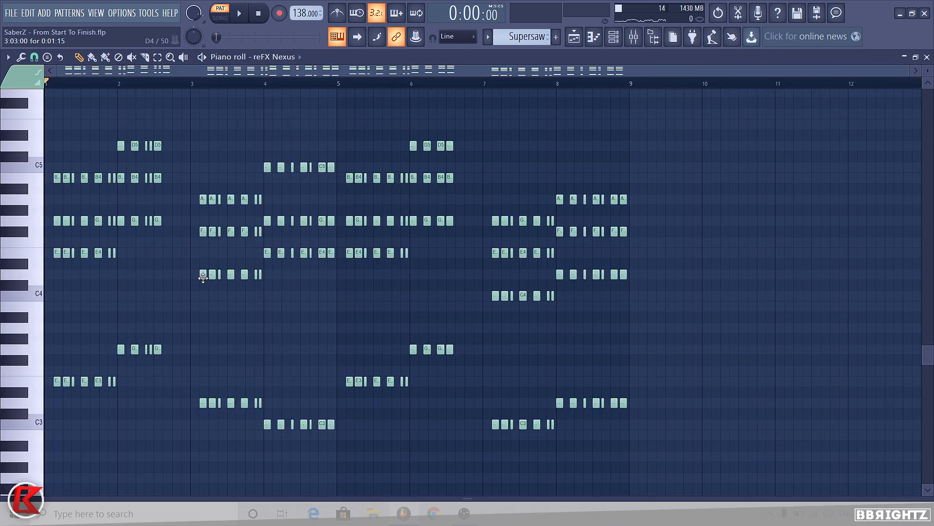
Step: Play the Supersaw chord pattern and remove the stray note added near bar 12
{"action": "key", "text": "space"}
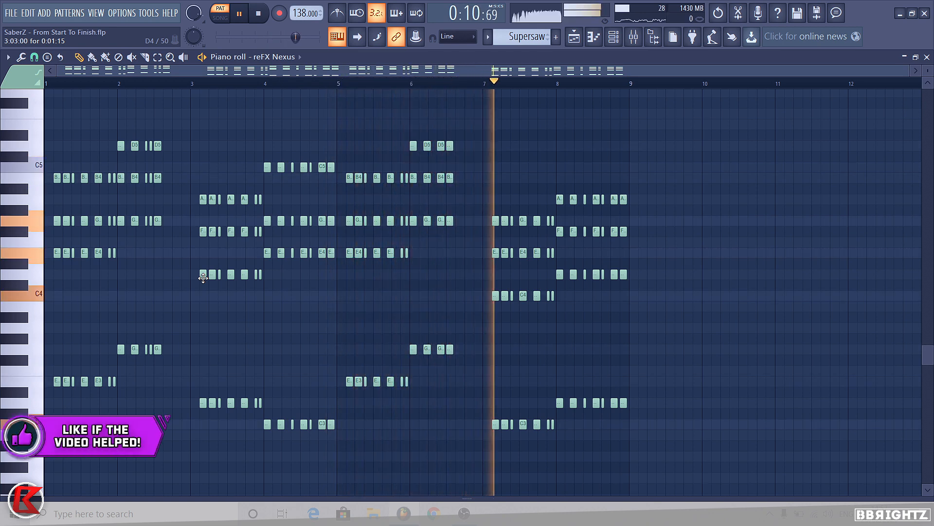
{"action": "left_click", "coordinate": [879, 210]}
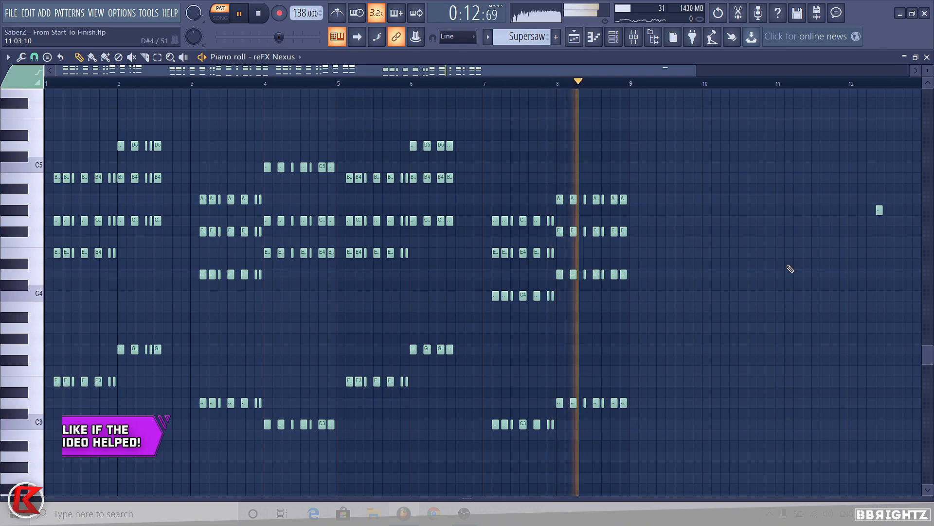
{"action": "key", "text": "space"}
{"action": "right_click", "coordinate": [880, 210]}
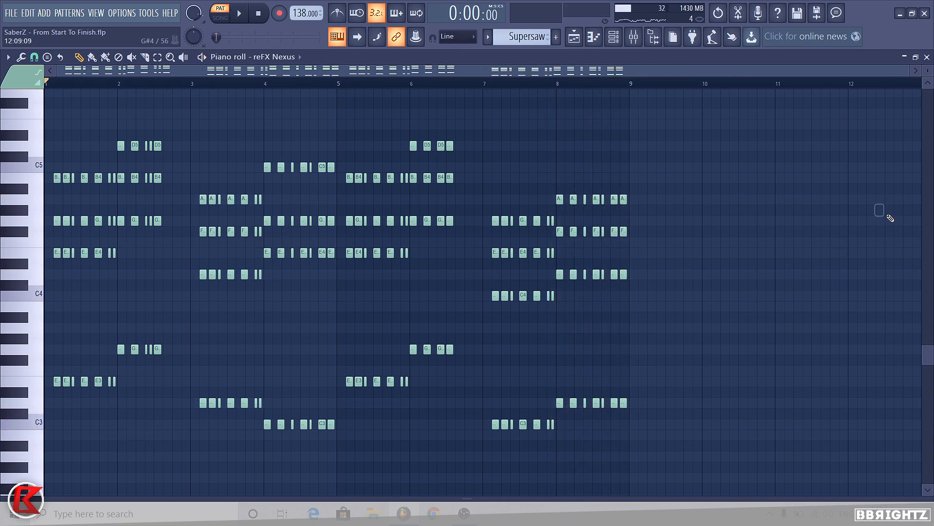
Step: Rename the reFX Nexus channel in the channel rack to Supersaw 2
{"action": "left_click", "coordinate": [612, 35]}
{"action": "scroll", "coordinate": [336, 302], "scroll_direction": "down", "scroll_amount": 20}
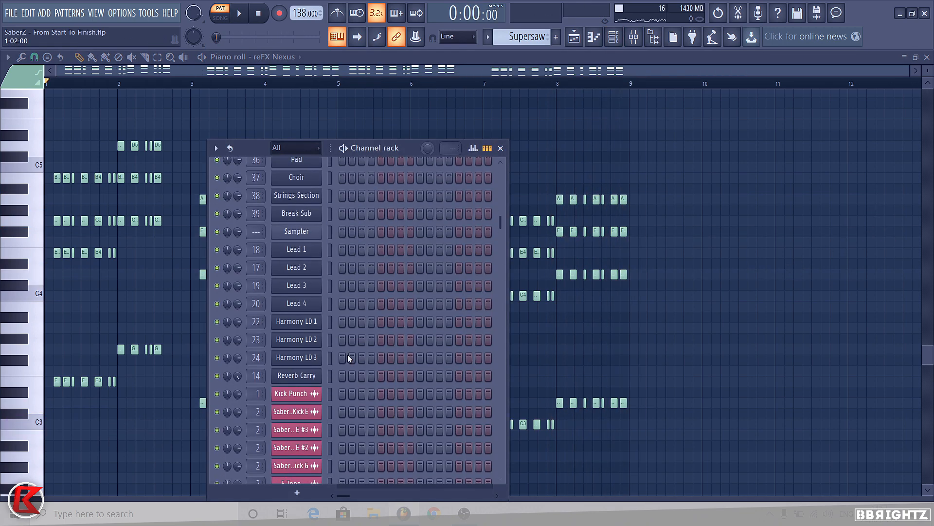
{"action": "right_click", "coordinate": [293, 458]}
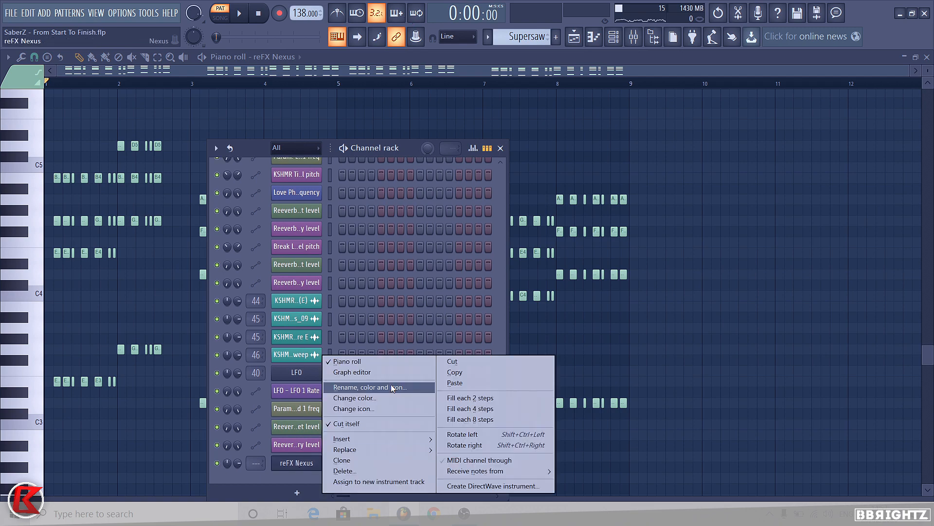
{"action": "left_click", "coordinate": [387, 387]}
{"action": "type", "text": "S"}
{"action": "type", "text": "aw 2"}
{"action": "key", "text": "Return"}
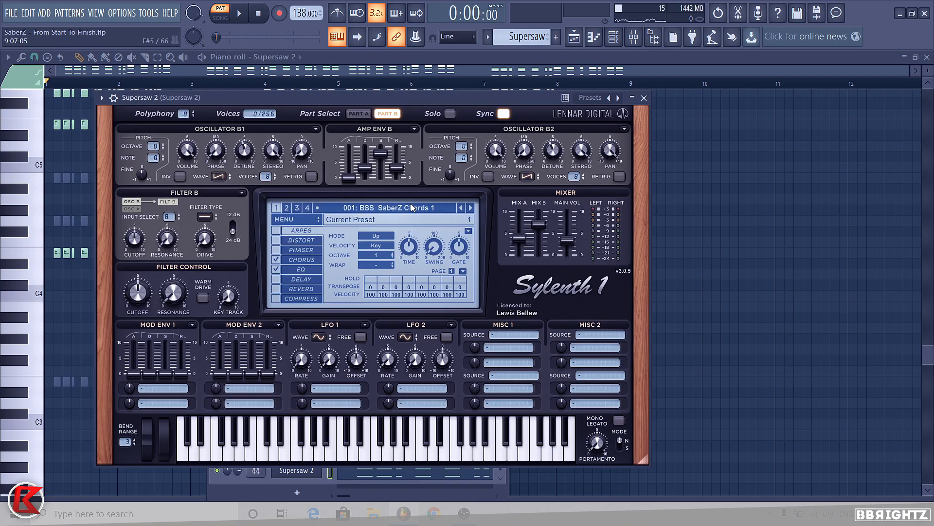
Step: Open the mixer, solo the Supersaw 2 insert and lower its fader during playback
{"action": "left_click", "coordinate": [643, 98]}
{"action": "left_click", "coordinate": [633, 37]}
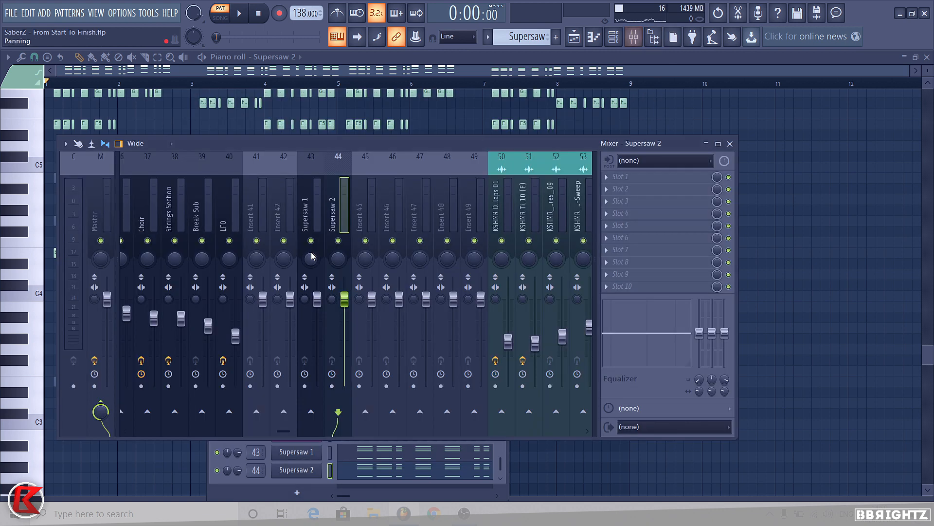
{"action": "right_click", "coordinate": [338, 240]}
{"action": "key", "text": "space"}
{"action": "left_click_drag", "start_coordinate": [344, 298], "coordinate": [317, 313]}
{"action": "key", "text": "space"}
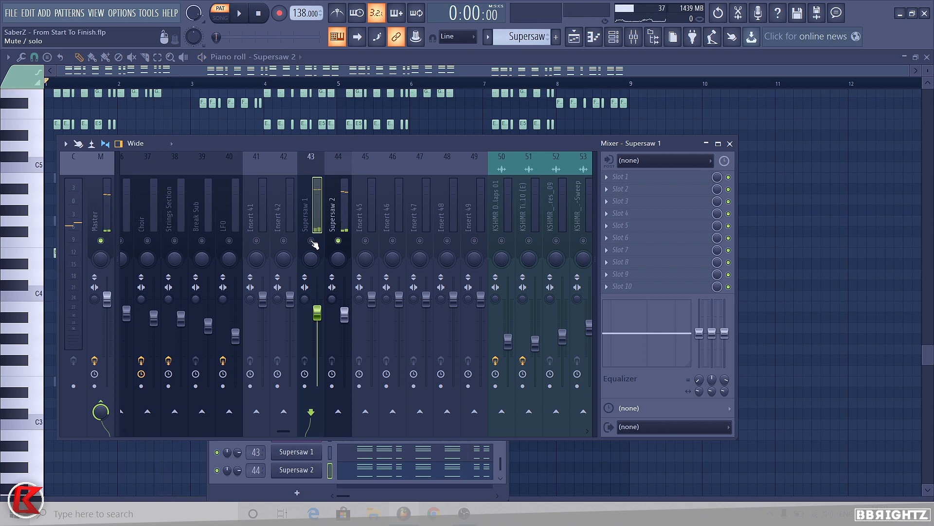
Step: Solo the Supersaw 1 and Supersaw 2 inserts together and play them back before closing the mixer
{"action": "right_click", "coordinate": [311, 240]}
{"action": "key", "text": "space"}
{"action": "key", "text": "space"}
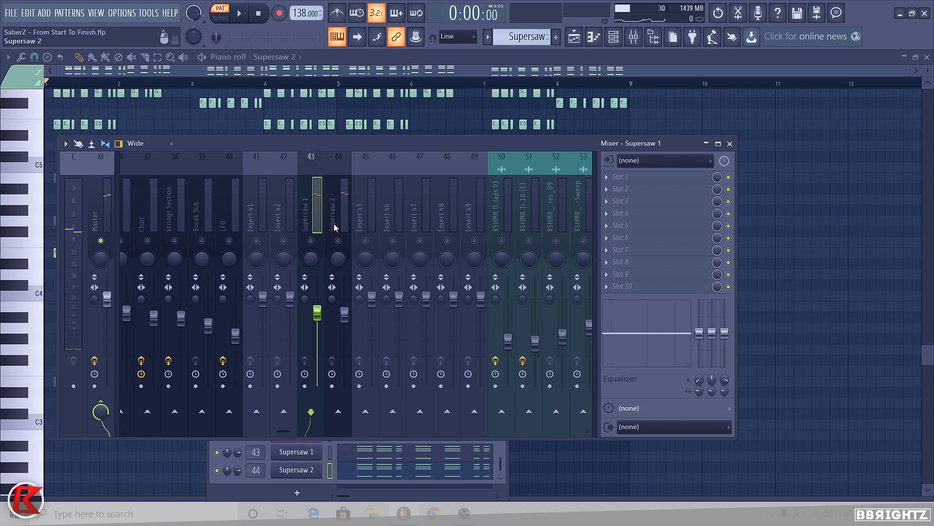
{"action": "right_click", "coordinate": [338, 240]}
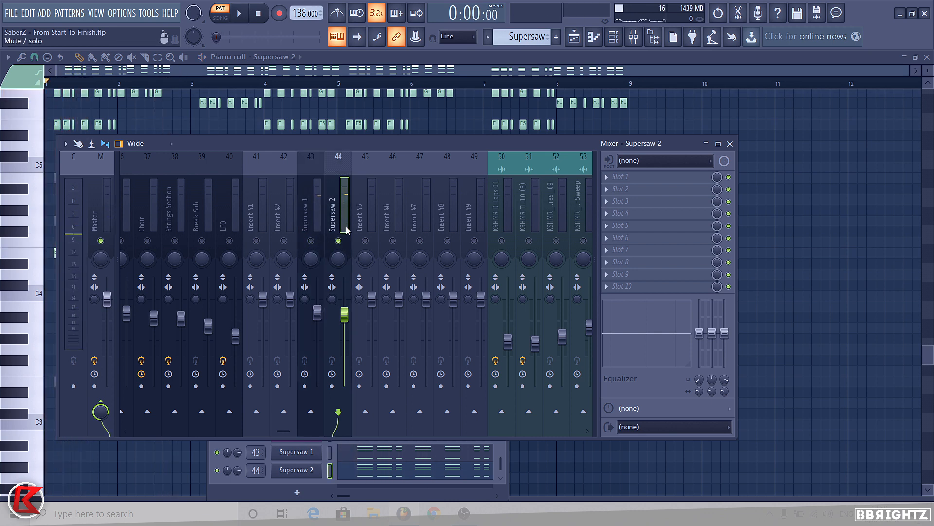
{"action": "left_click", "coordinate": [311, 240]}
{"action": "right_click", "coordinate": [311, 240]}
{"action": "key", "text": "space"}
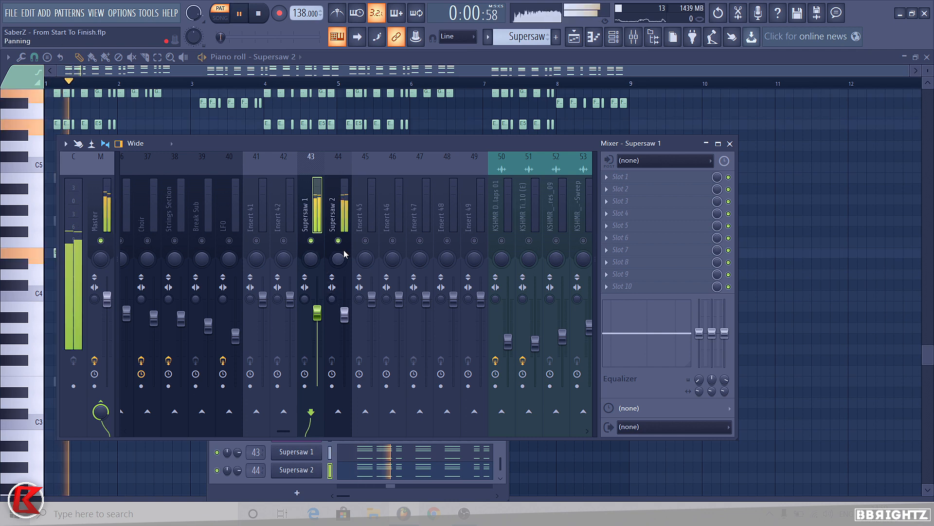
{"action": "left_click", "coordinate": [338, 240]}
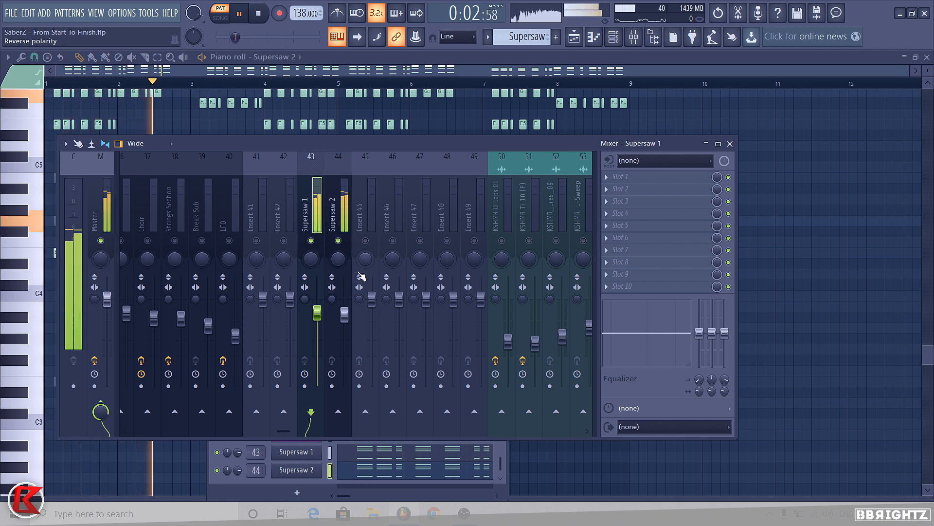
{"action": "key", "text": "space"}
{"action": "left_click", "coordinate": [730, 143]}
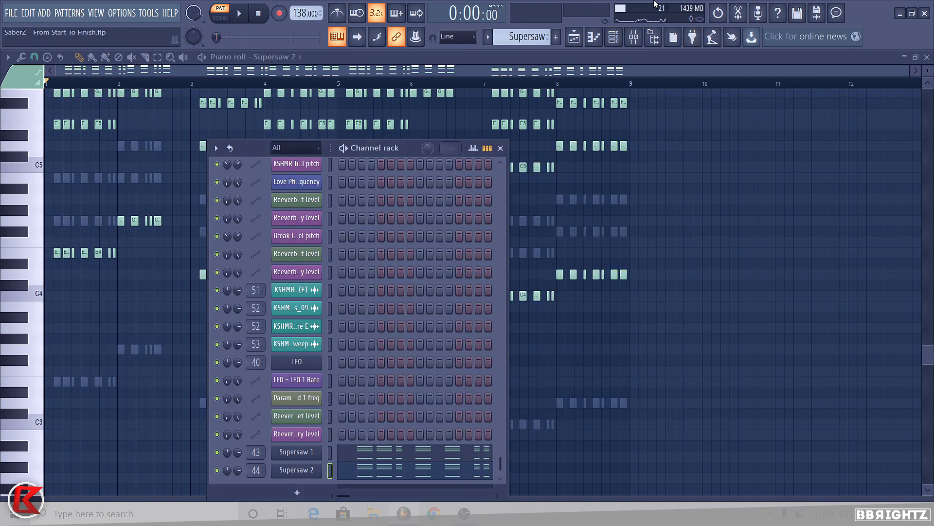
Step: Unsolo the Supersaw 2 insert in the mixer and close it
{"action": "left_click", "coordinate": [633, 36]}
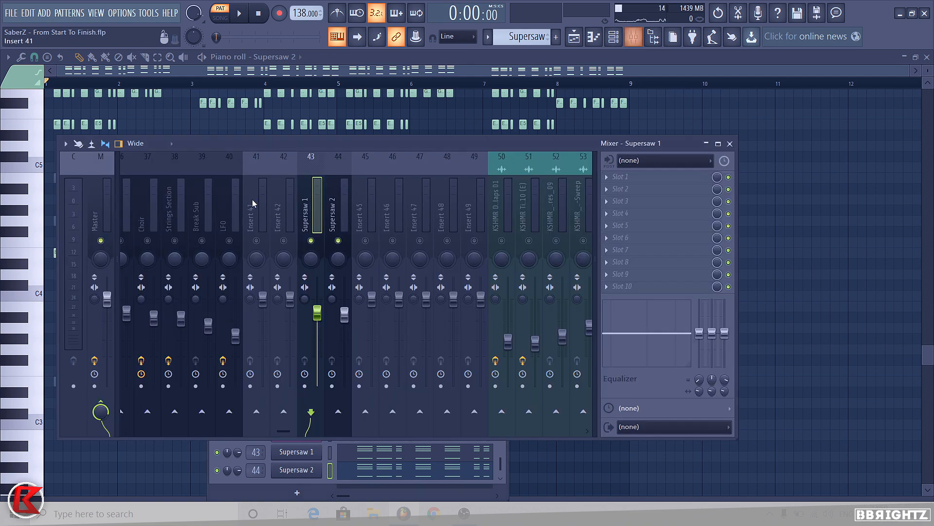
{"action": "right_click", "coordinate": [338, 241]}
{"action": "left_click", "coordinate": [731, 144]}
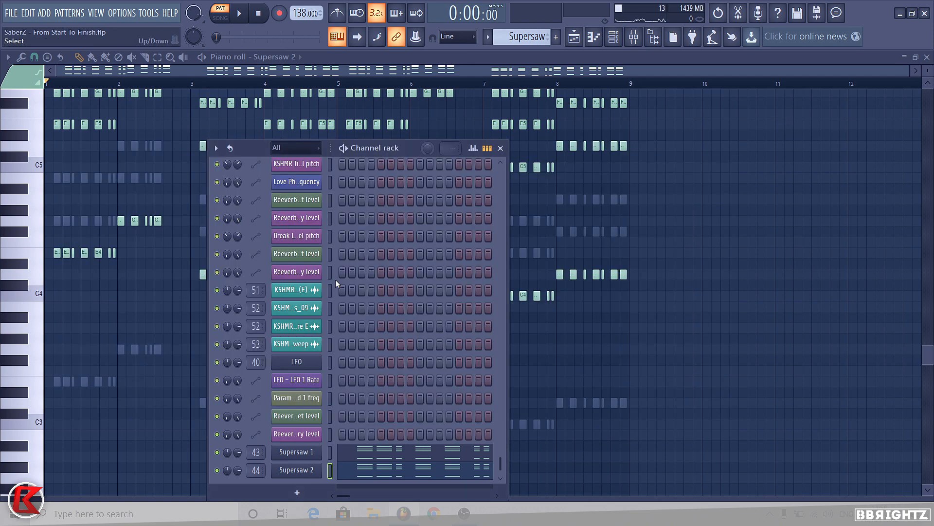
Step: Browse the channel rack down to the Climax Lead channels and check the Climax Lead 1 mixer insert
{"action": "left_click", "coordinate": [622, 41]}
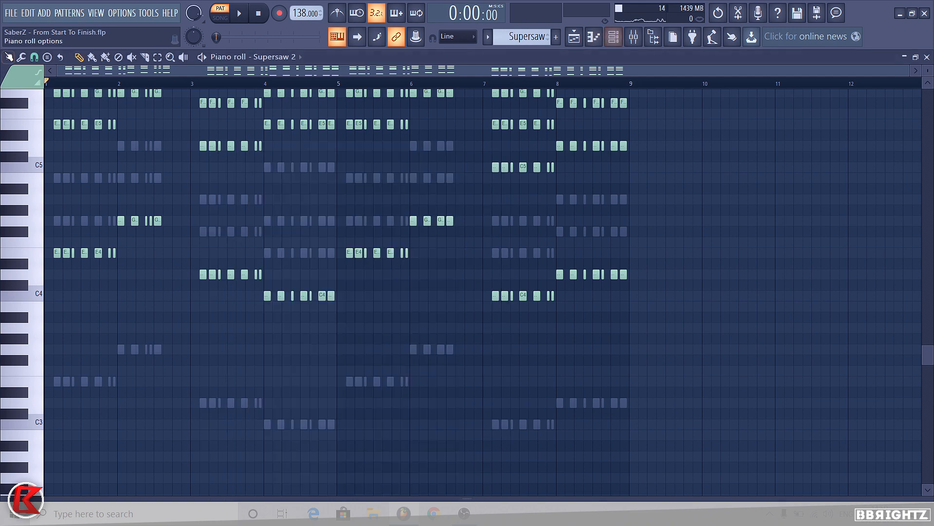
{"action": "left_click", "coordinate": [614, 38]}
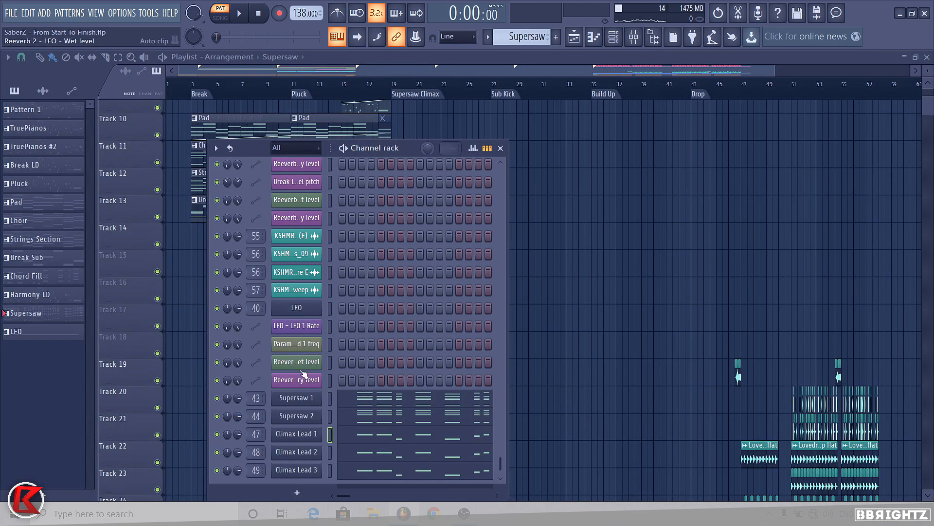
{"action": "scroll", "coordinate": [302, 374], "scroll_direction": "down", "scroll_amount": 1}
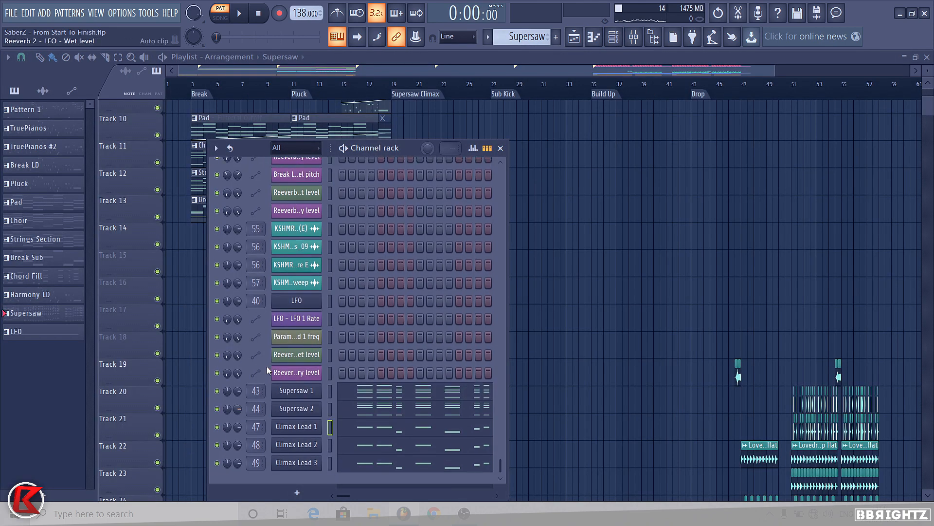
{"action": "left_click", "coordinate": [634, 36]}
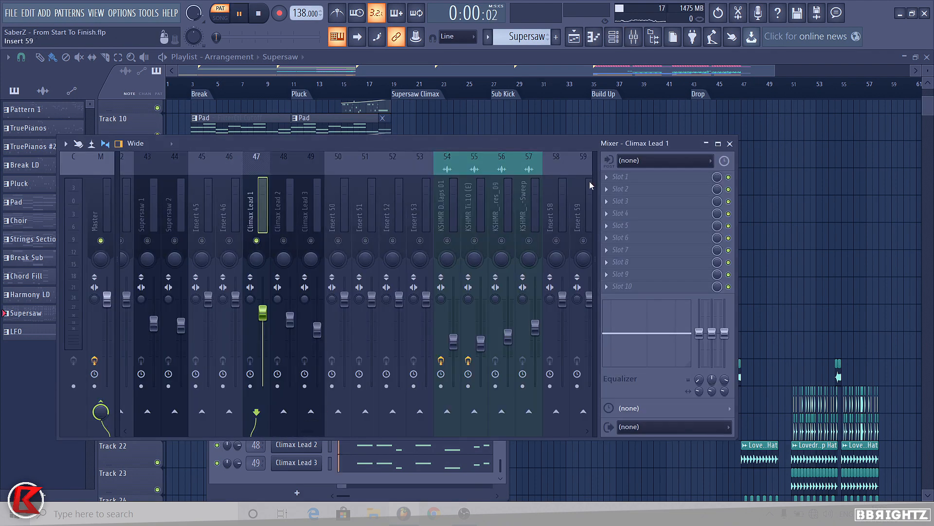
{"action": "left_click", "coordinate": [730, 143]}
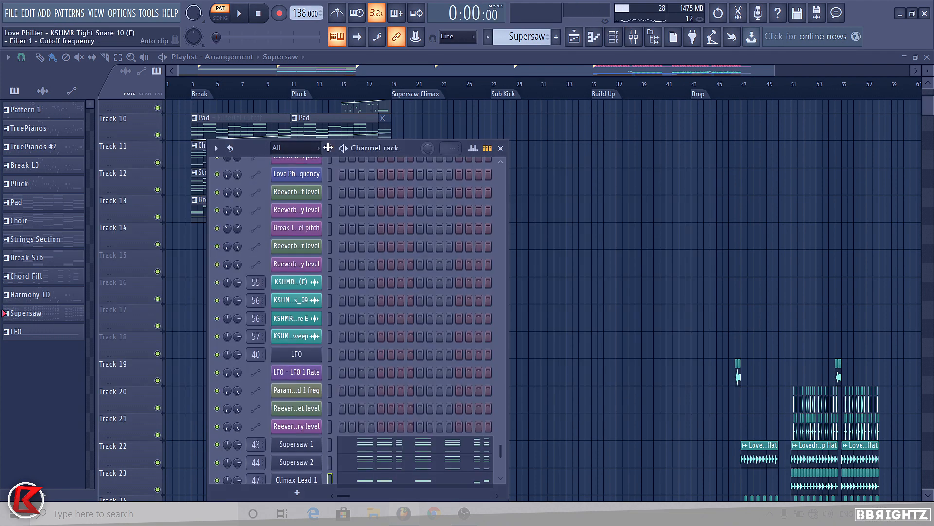
{"action": "left_click", "coordinate": [500, 148]}
Step: Select the Break LD clip in the playlist and play the arrangement with the mixer open
{"action": "scroll", "coordinate": [506, 166], "scroll_direction": "up", "scroll_amount": 8}
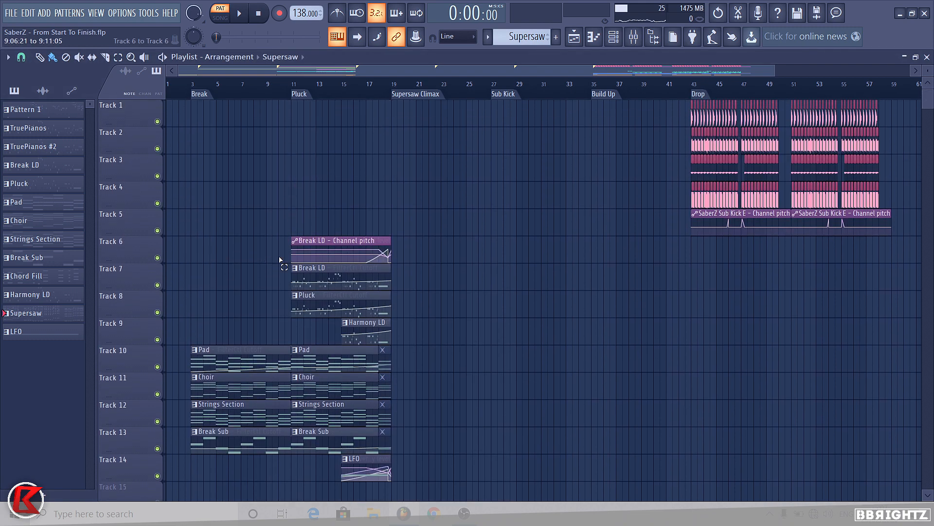
{"action": "left_click_drag", "start_coordinate": [279, 260], "coordinate": [298, 258]}
{"action": "left_click_drag", "start_coordinate": [276, 273], "coordinate": [305, 281]}
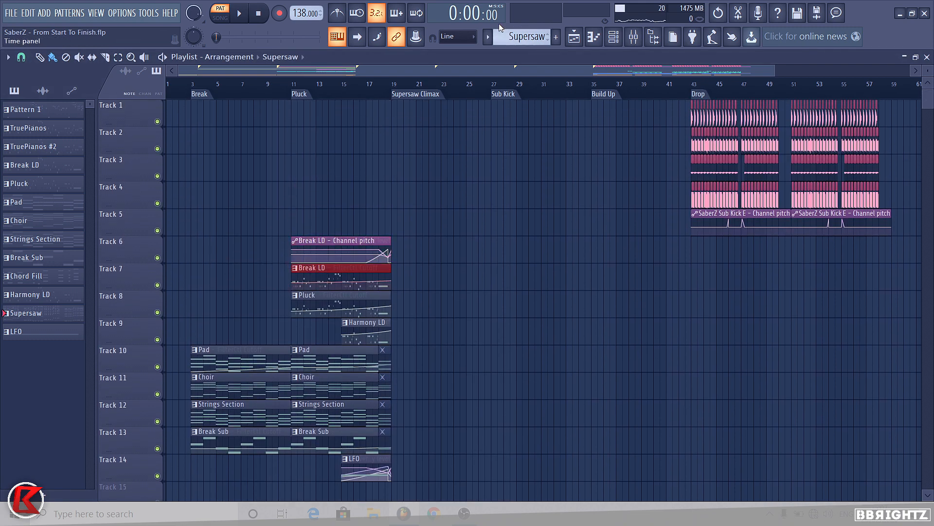
{"action": "left_click", "coordinate": [634, 36]}
{"action": "key", "text": "space"}
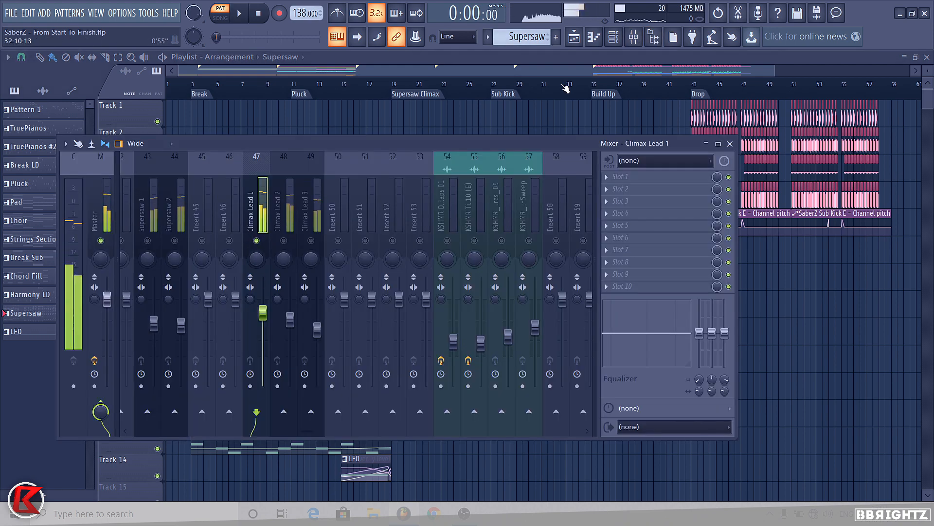
Step: Open the Climax Lead 2 Sylenth 1 instrument from the channel rack and play it back before closing it
{"action": "left_click", "coordinate": [284, 207]}
{"action": "left_click", "coordinate": [594, 36]}
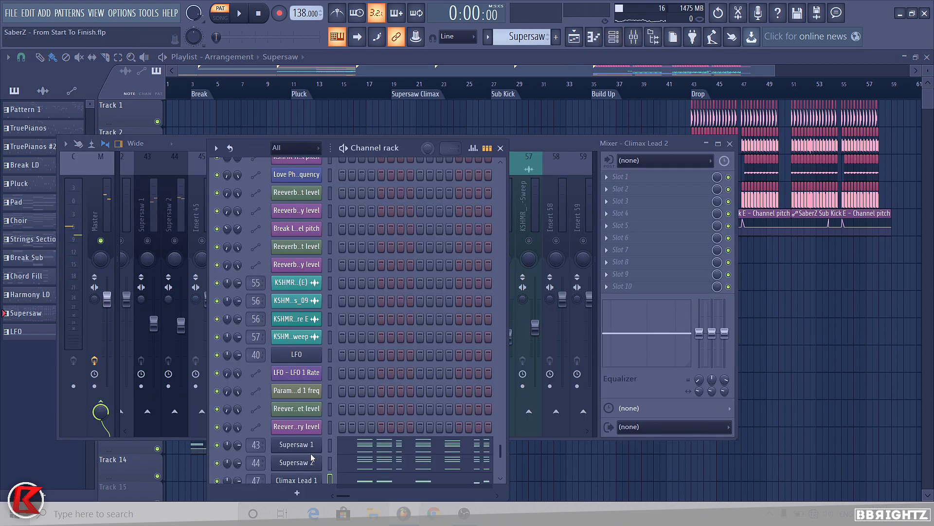
{"action": "scroll", "coordinate": [312, 458], "scroll_direction": "down", "scroll_amount": 3}
{"action": "left_click", "coordinate": [312, 412]}
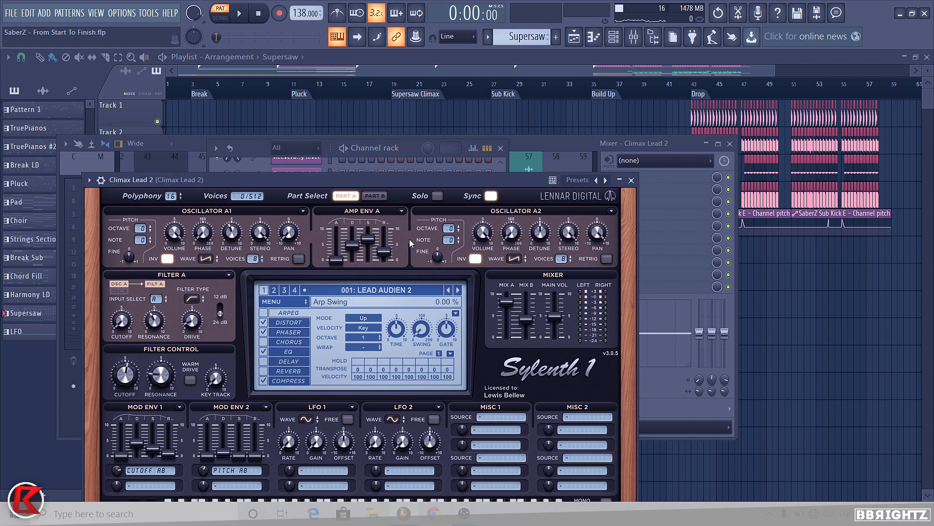
{"action": "key", "text": "space"}
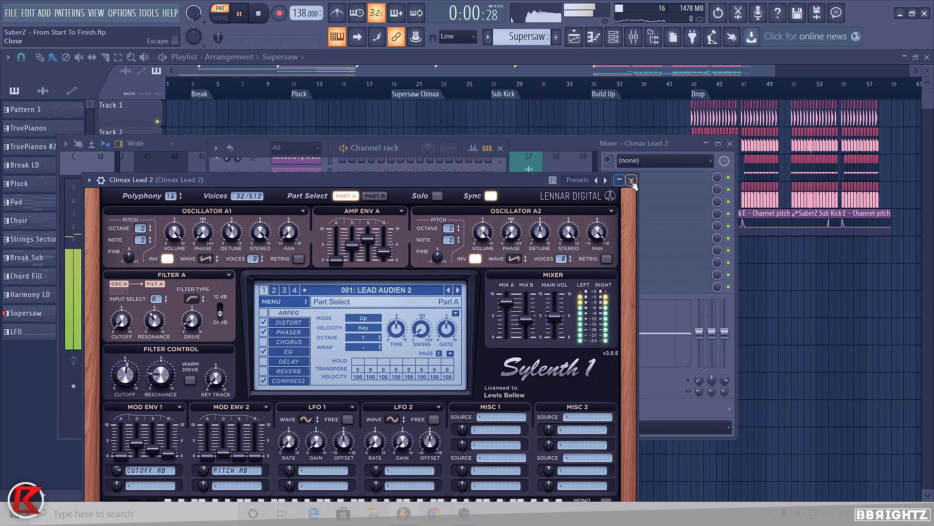
{"action": "left_click", "coordinate": [631, 180]}
{"action": "left_click", "coordinate": [536, 139]}
{"action": "key", "text": "space"}
Step: Open the Climax Lead 3 Sylenth 1 instrument, view its distortion effect settings, and close the plugin
{"action": "left_click", "coordinate": [296, 463]}
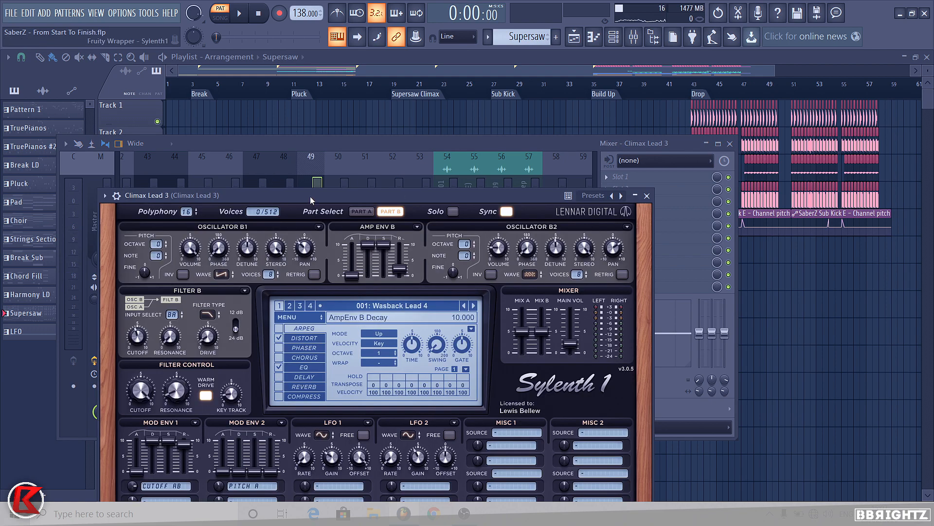
{"action": "key", "text": "m"}
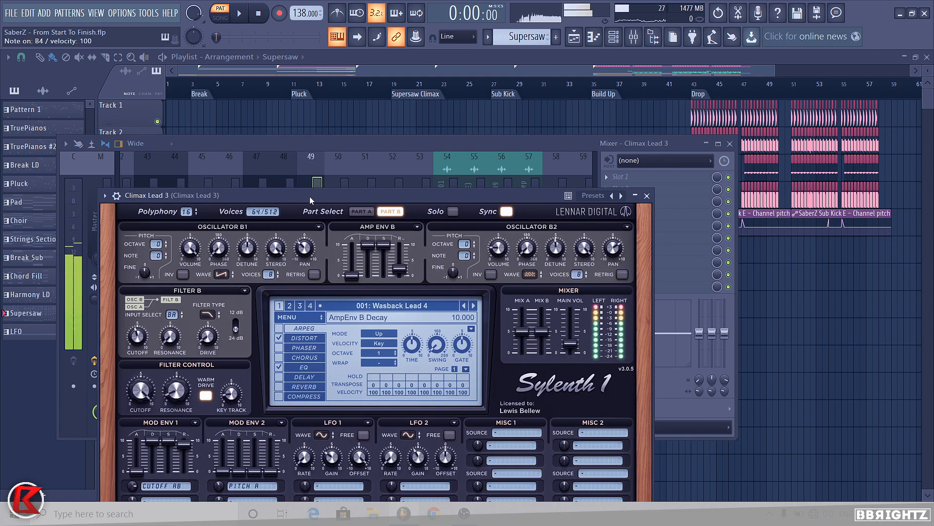
{"action": "left_click", "coordinate": [302, 339]}
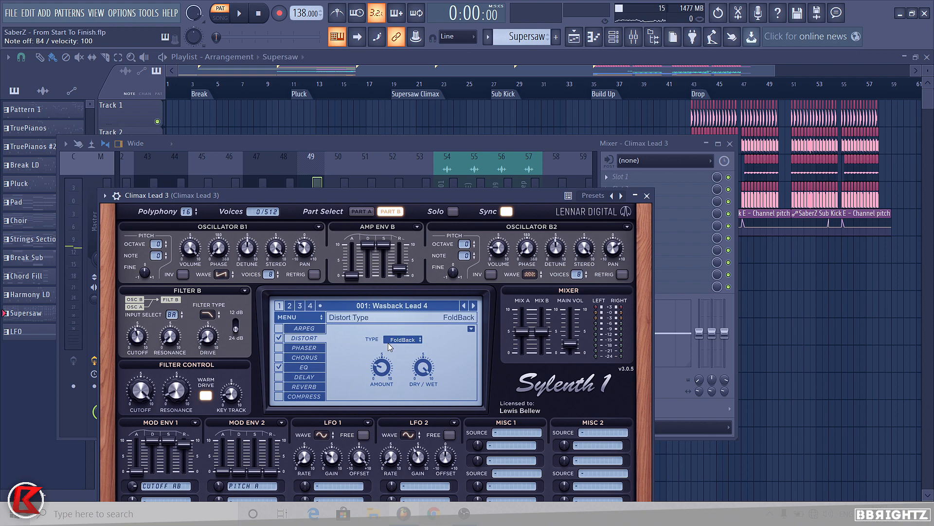
{"action": "left_click", "coordinate": [647, 196]}
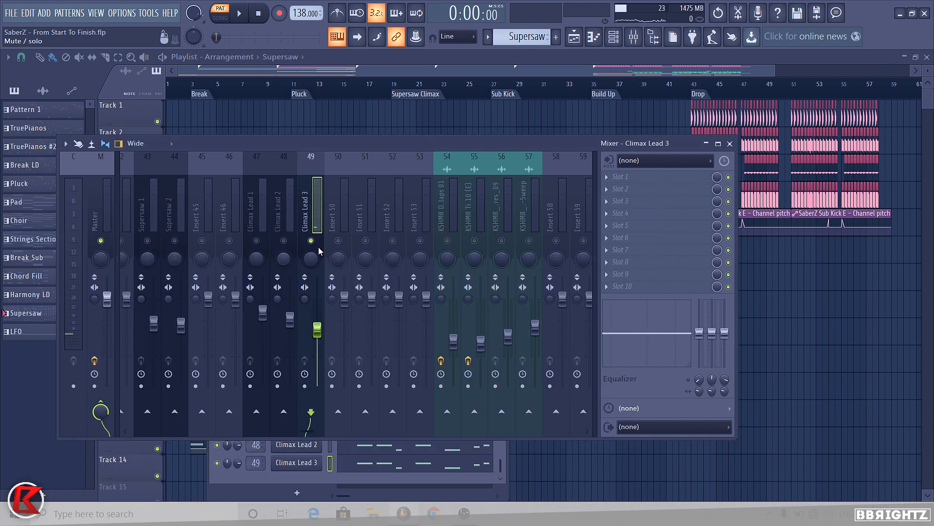
Step: Solo the Supersaw 1, Supersaw 2 and Climax Lead 1–3 mixer inserts together and play them back
{"action": "left_click", "coordinate": [283, 241]}
{"action": "left_click", "coordinate": [257, 241]}
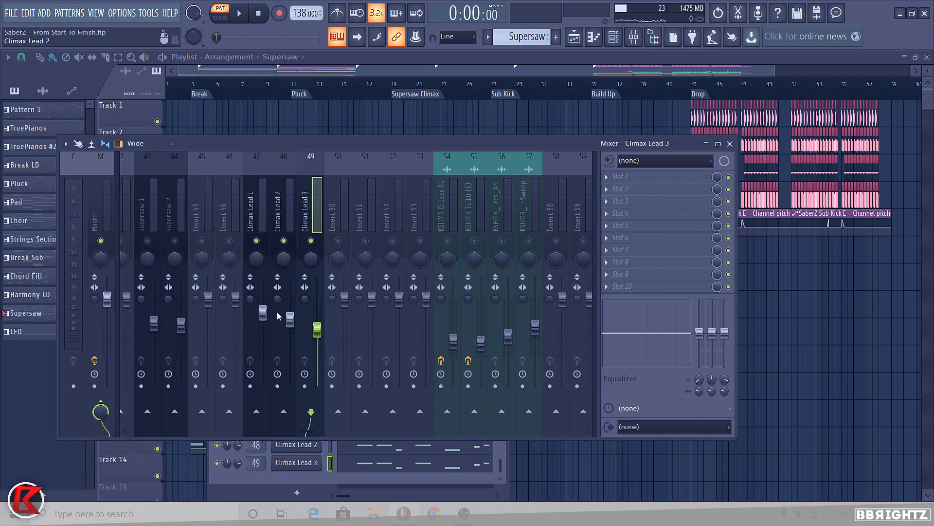
{"action": "left_click", "coordinate": [175, 240]}
{"action": "left_click", "coordinate": [147, 241]}
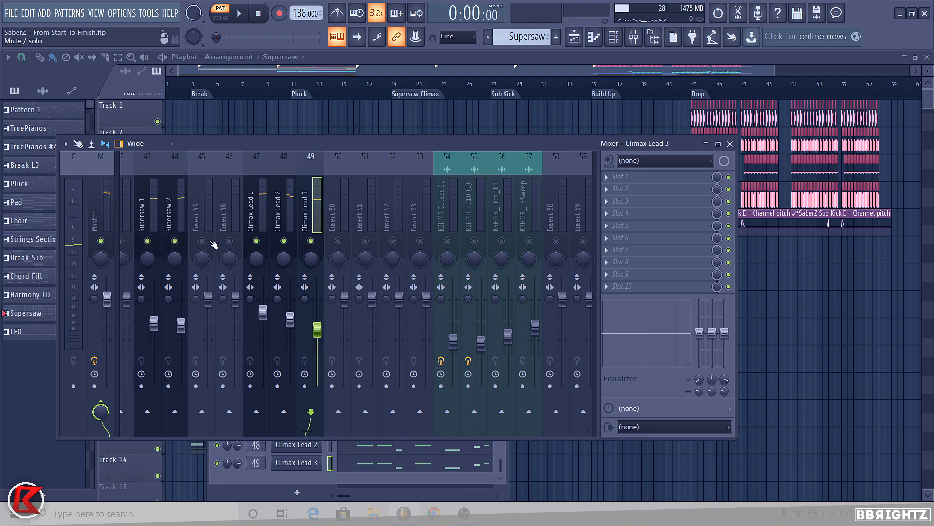
{"action": "right_click", "coordinate": [172, 241]}
{"action": "key", "text": "space"}
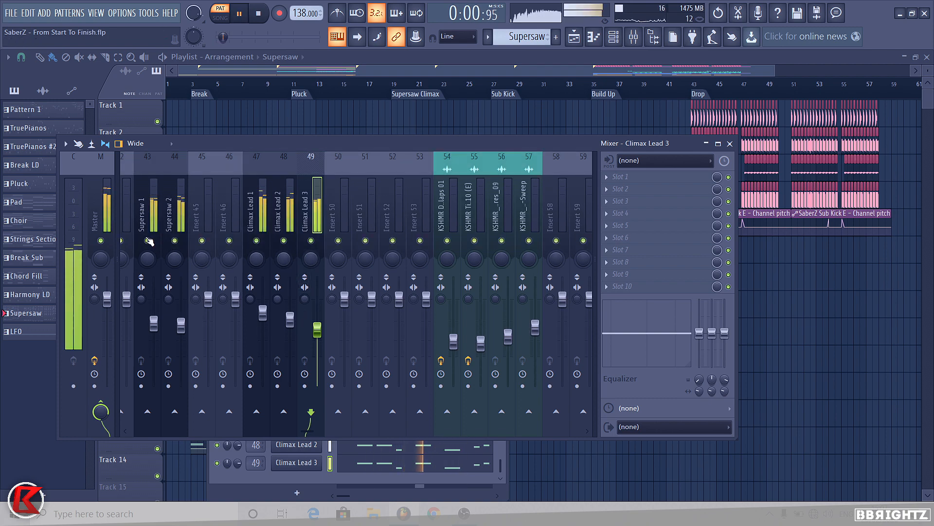
{"action": "key", "text": "space"}
Step: Open the Supersaw 1 piano roll and play through its chord pattern
{"action": "left_click", "coordinate": [149, 214]}
{"action": "left_click", "coordinate": [729, 145]}
{"action": "key", "text": "F7"}
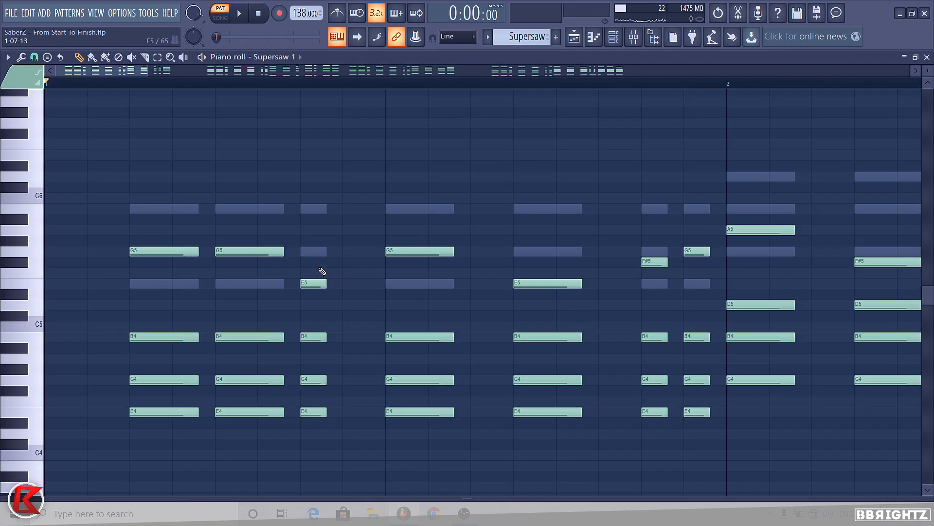
{"action": "scroll", "coordinate": [322, 271], "scroll_direction": "down", "scroll_amount": 8}
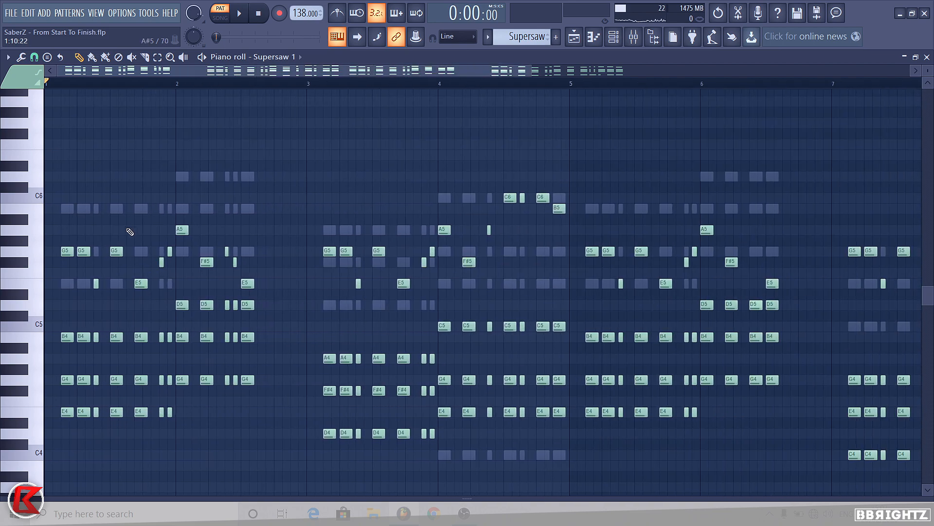
{"action": "scroll", "coordinate": [393, 187], "scroll_direction": "down", "scroll_amount": 3}
{"action": "key", "text": "space"}
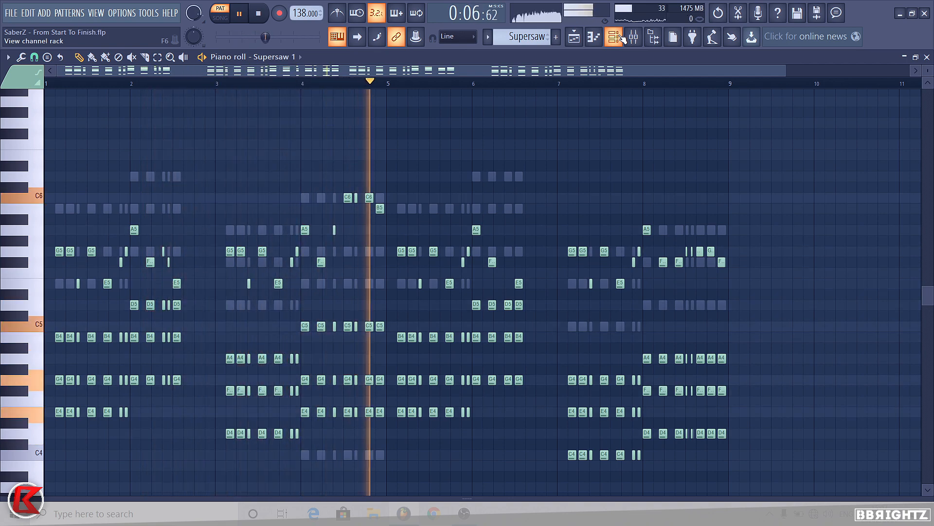
{"action": "key", "text": "space"}
Step: Unsolo the mixer inserts so the full mix plays, play it back, and close the mixer
{"action": "left_click", "coordinate": [632, 38]}
{"action": "right_click", "coordinate": [148, 241]}
{"action": "key", "text": "space"}
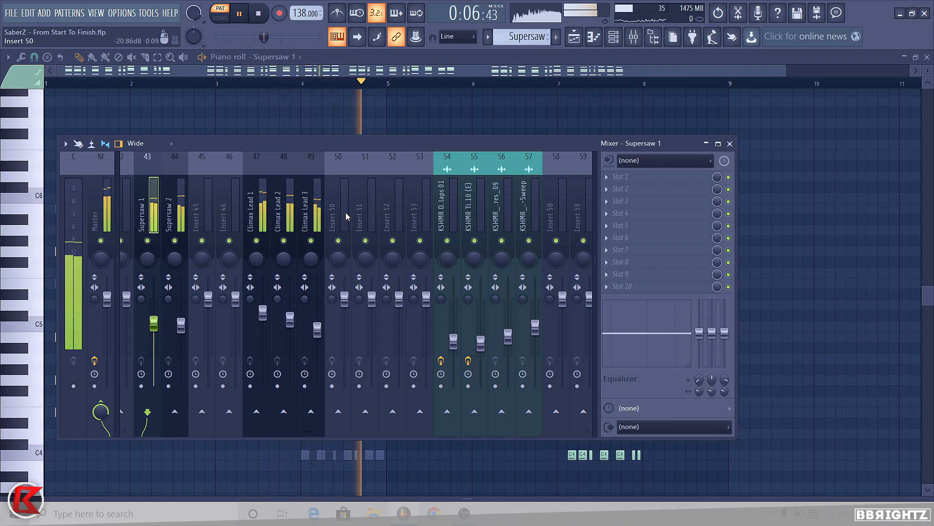
{"action": "key", "text": "space"}
{"action": "left_click", "coordinate": [730, 144]}
Step: Select the Saw Bass mixer insert and play the arrangement with the mixer open
{"action": "left_click", "coordinate": [614, 37]}
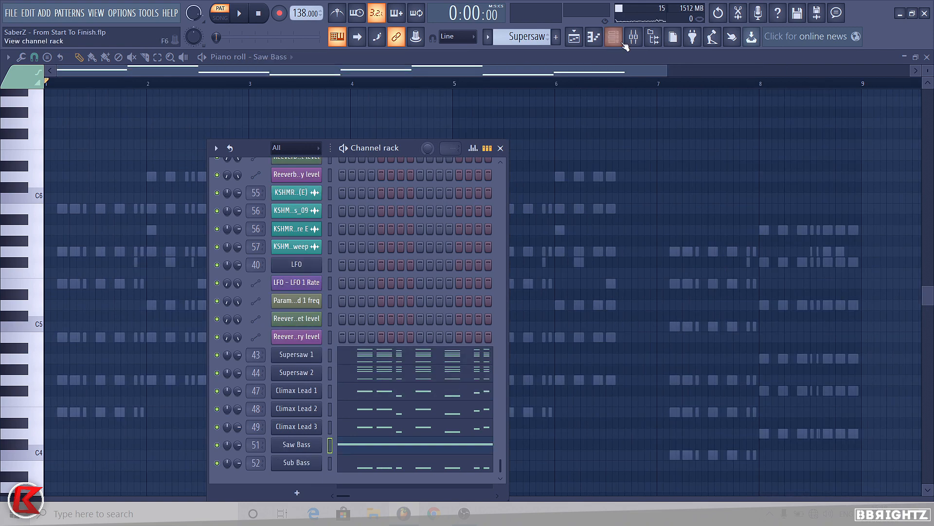
{"action": "left_click", "coordinate": [634, 36]}
{"action": "right_click", "coordinate": [475, 240]}
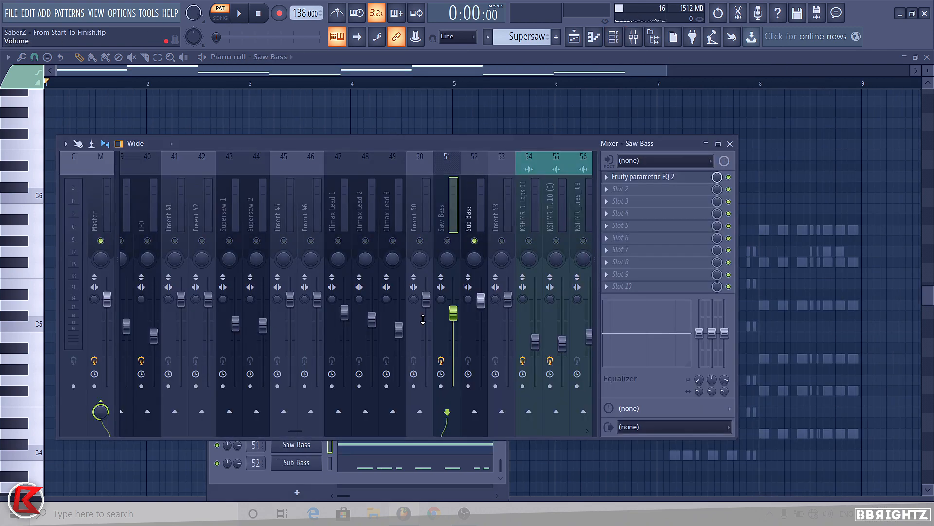
{"action": "key", "text": "space"}
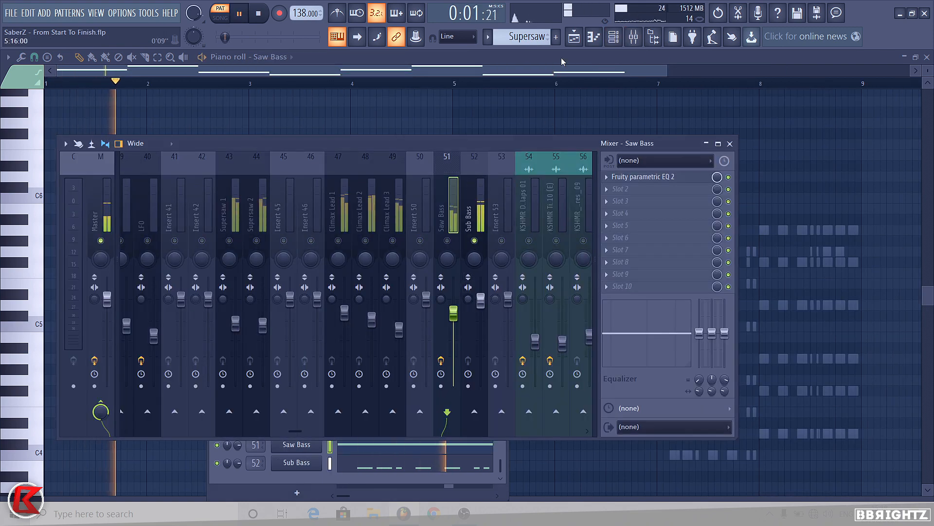
{"action": "key", "text": "space"}
Step: Open the Sub Bass piano roll and select its opening bass notes
{"action": "left_click", "coordinate": [614, 36]}
{"action": "left_click", "coordinate": [296, 455]}
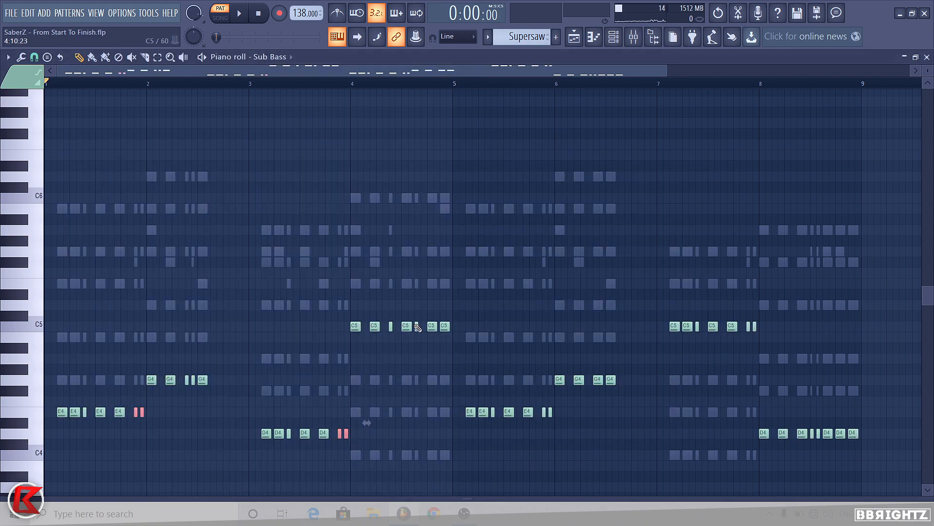
{"action": "scroll", "coordinate": [8, 445], "scroll_direction": "up", "scroll_amount": 1}
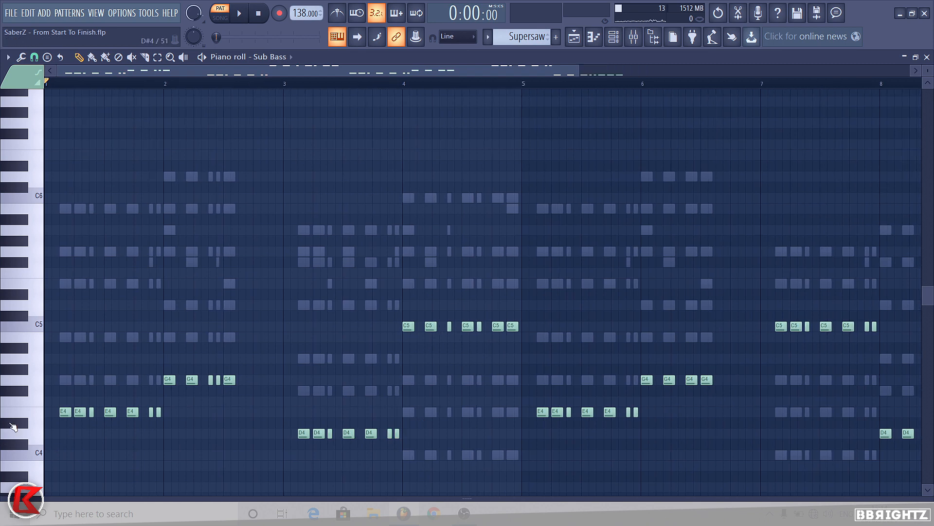
{"action": "left_click", "coordinate": [35, 414]}
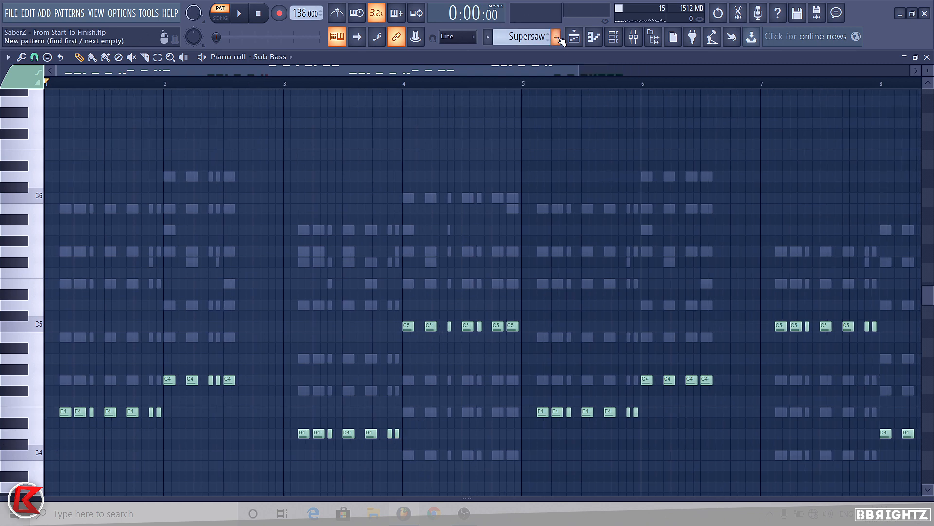
{"action": "left_click_drag", "start_coordinate": [55, 411], "coordinate": [206, 413]}
{"action": "left_click_drag", "start_coordinate": [146, 383], "coordinate": [403, 435]}
Step: Open the Fruity parametric EQ 2 on the Saw Bass insert, play it back, and close the plugin
{"action": "key", "text": "F9"}
{"action": "left_click", "coordinate": [446, 237]}
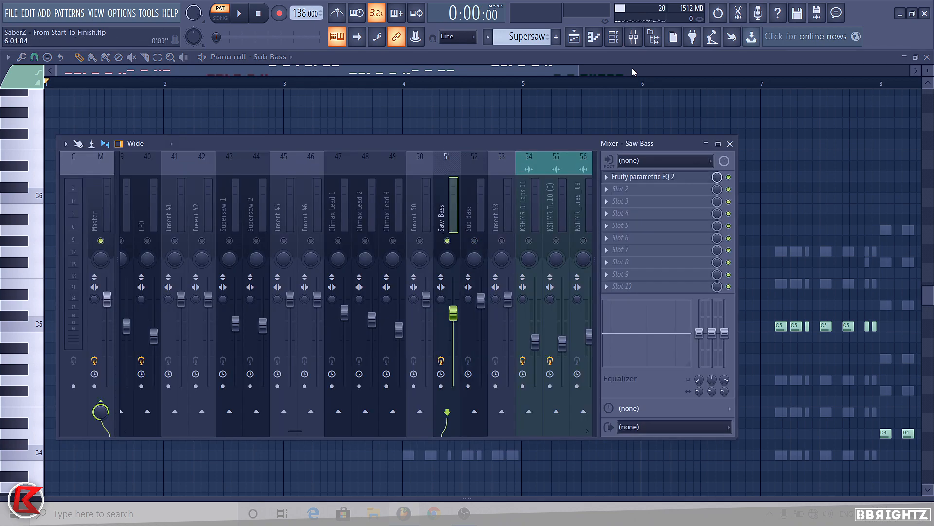
{"action": "left_click", "coordinate": [640, 179]}
{"action": "key", "text": "F9"}
{"action": "left_click", "coordinate": [614, 37]}
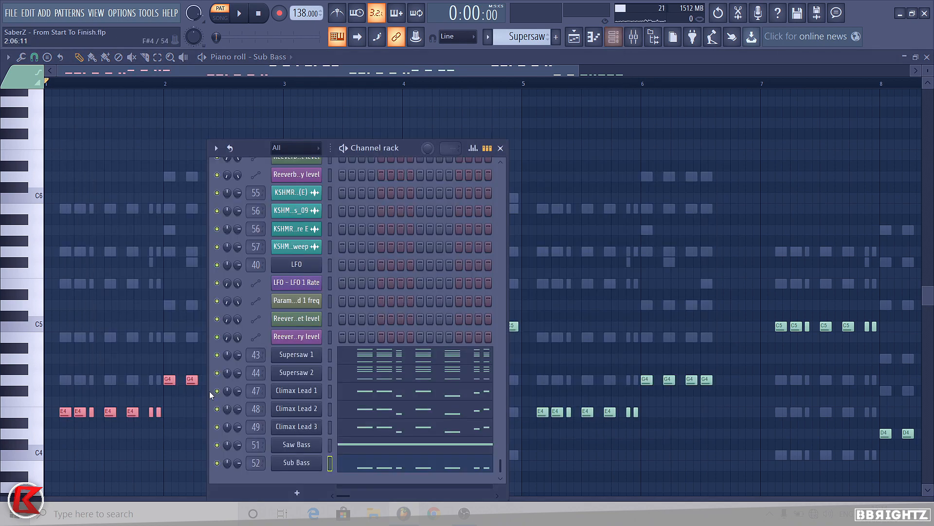
{"action": "key", "text": "F9"}
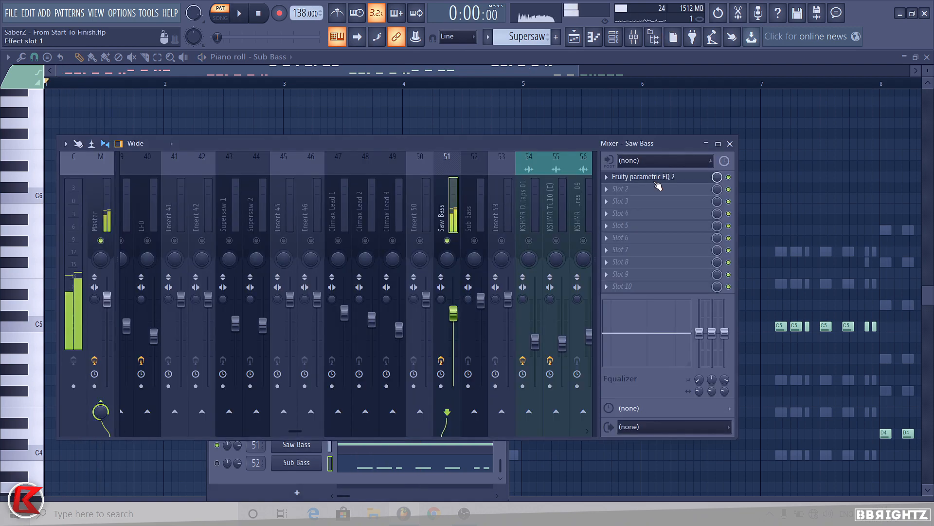
{"action": "mouse_move", "coordinate": [161, 262]}
{"action": "left_mouse_down"}
{"action": "mouse_move", "coordinate": [96, 262]}
{"action": "mouse_move", "coordinate": [158, 263]}
{"action": "left_mouse_up"}
{"action": "key", "text": "space"}
Step: Play back the Saw Bass and Sub Bass channels with the mixer and channel rack open
{"action": "key", "text": "space"}
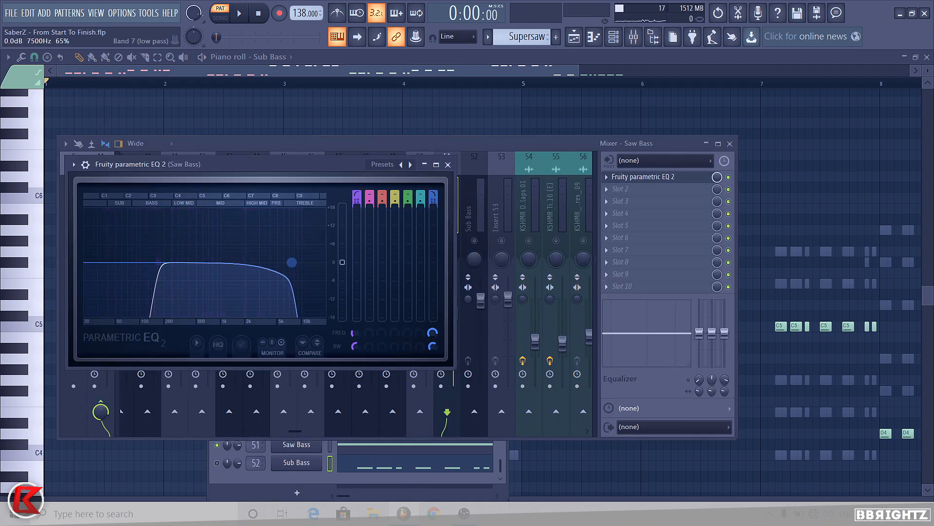
{"action": "left_click", "coordinate": [447, 165]}
{"action": "key", "text": "space"}
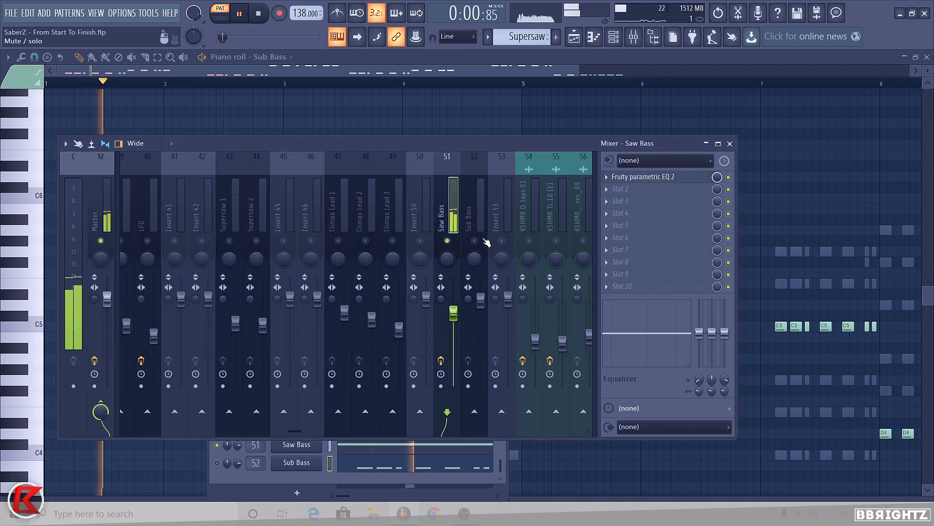
{"action": "left_click", "coordinate": [217, 462]}
{"action": "key", "text": "space"}
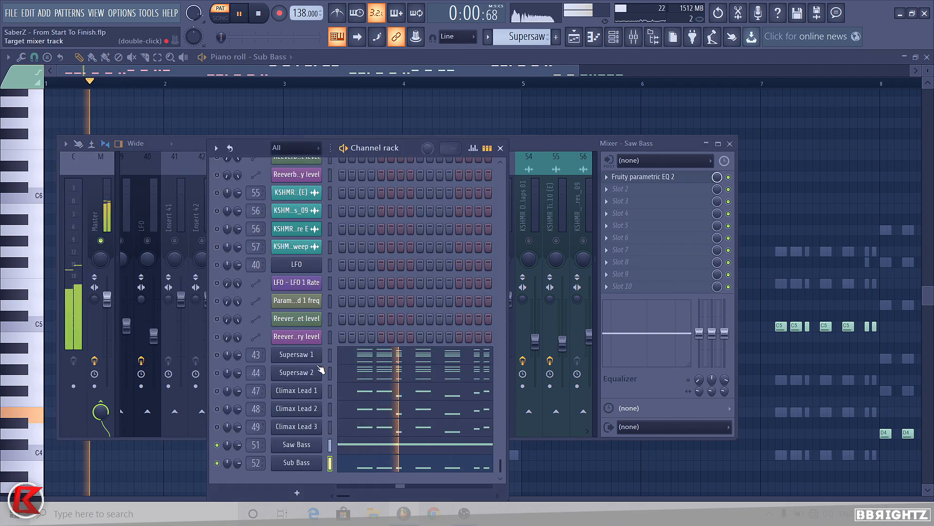
{"action": "left_click_drag", "start_coordinate": [559, 142], "coordinate": [552, 149]}
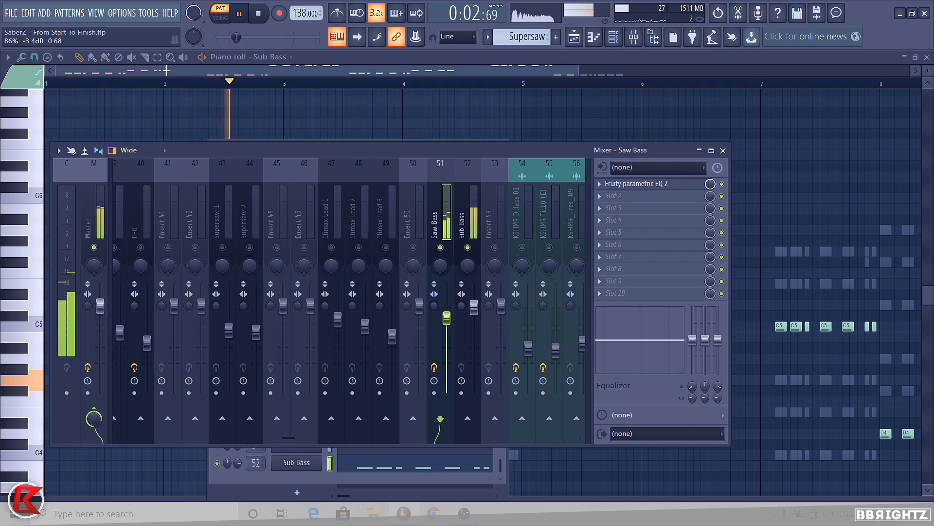
{"action": "key", "text": "F6"}
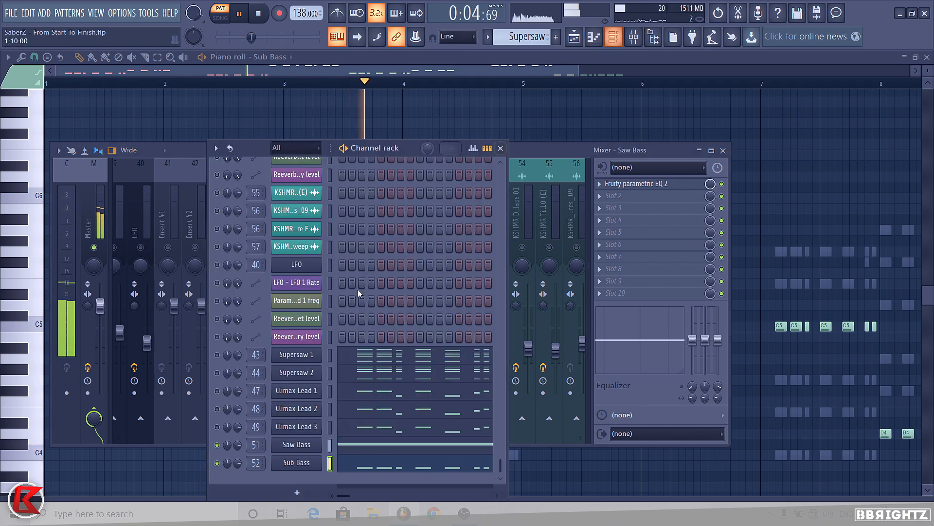
{"action": "key", "text": "space"}
{"action": "left_click", "coordinate": [550, 148]}
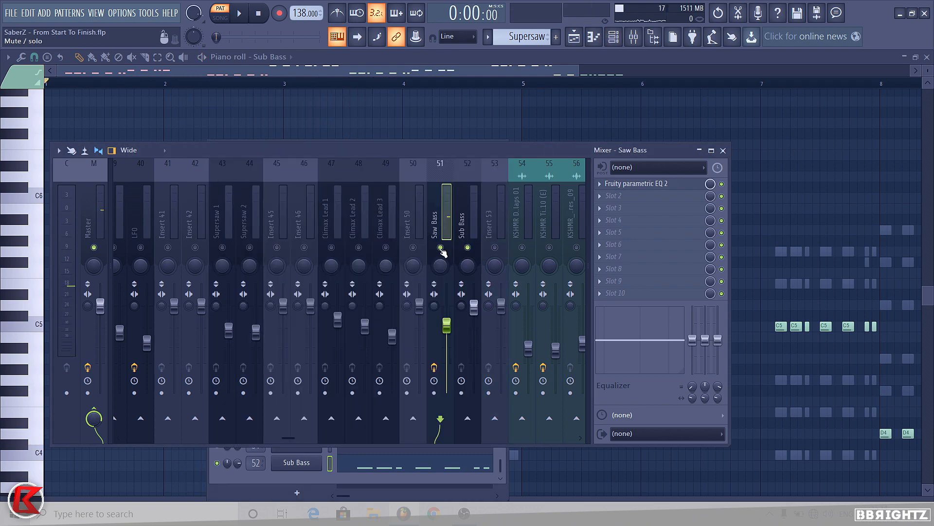
Step: Select the Supersaw 1 and Sub Bass mixer inserts and play back the combined mix
{"action": "left_click", "coordinate": [335, 223]}
{"action": "left_click", "coordinate": [221, 219]}
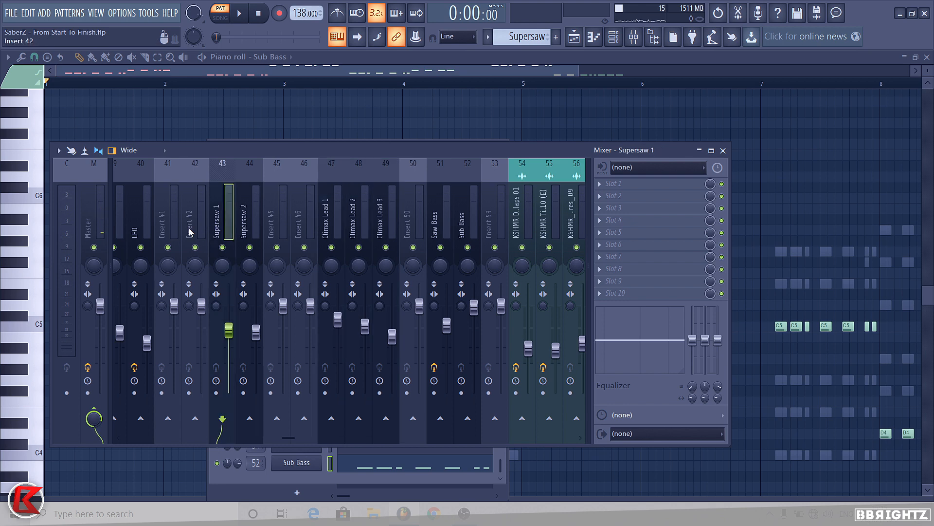
{"action": "left_click", "coordinate": [414, 215]}
{"action": "left_click", "coordinate": [474, 209]}
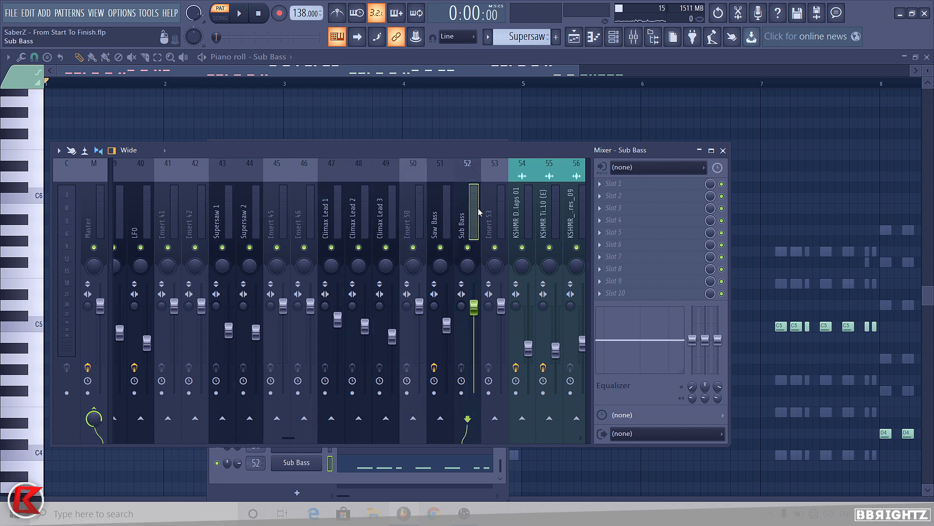
{"action": "key", "text": "space"}
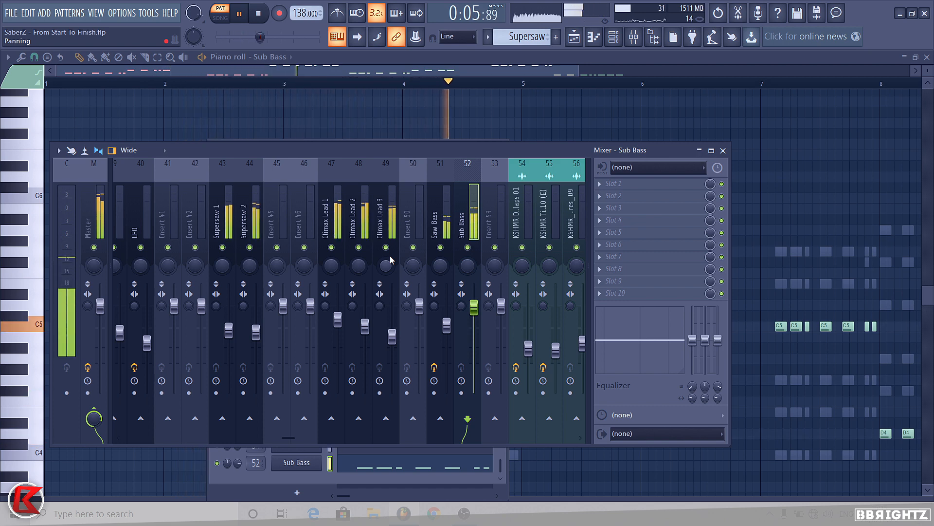
{"action": "key", "text": "space"}
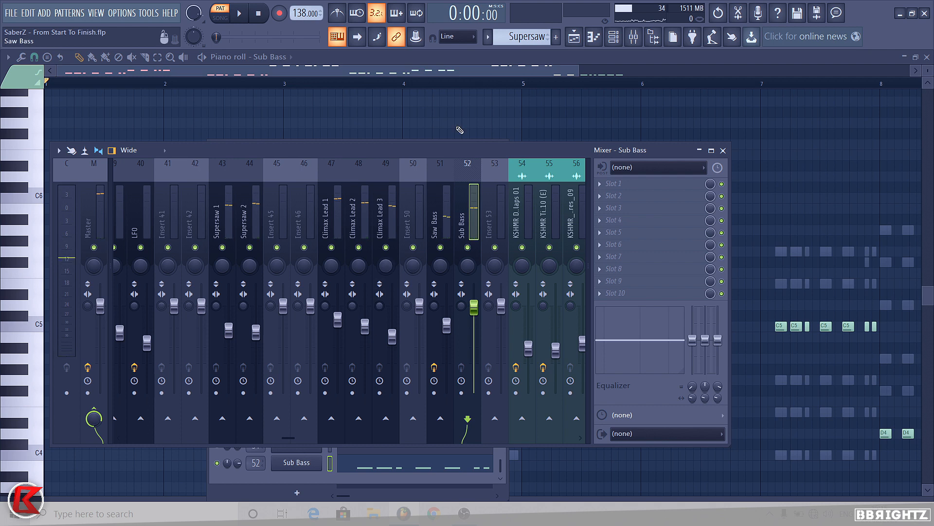
Step: Inspect the Saw Bass, Supersaw and Climax Lead mixer inserts one after another
{"action": "left_click", "coordinate": [445, 206]}
{"action": "left_click", "coordinate": [364, 201]}
{"action": "left_click", "coordinate": [283, 212]}
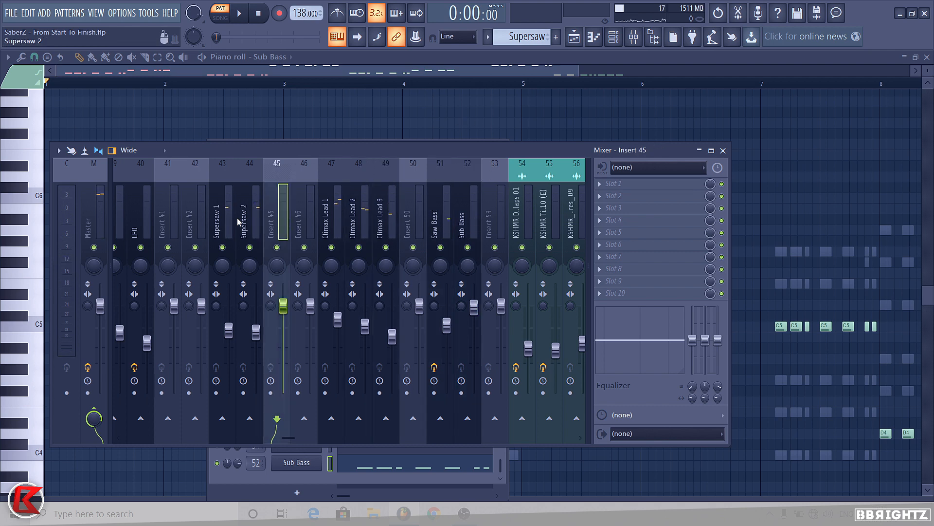
{"action": "left_click", "coordinate": [249, 217]}
{"action": "left_click", "coordinate": [232, 218]}
{"action": "left_click", "coordinate": [252, 217]}
{"action": "left_click", "coordinate": [354, 210]}
{"action": "left_click", "coordinate": [380, 209]}
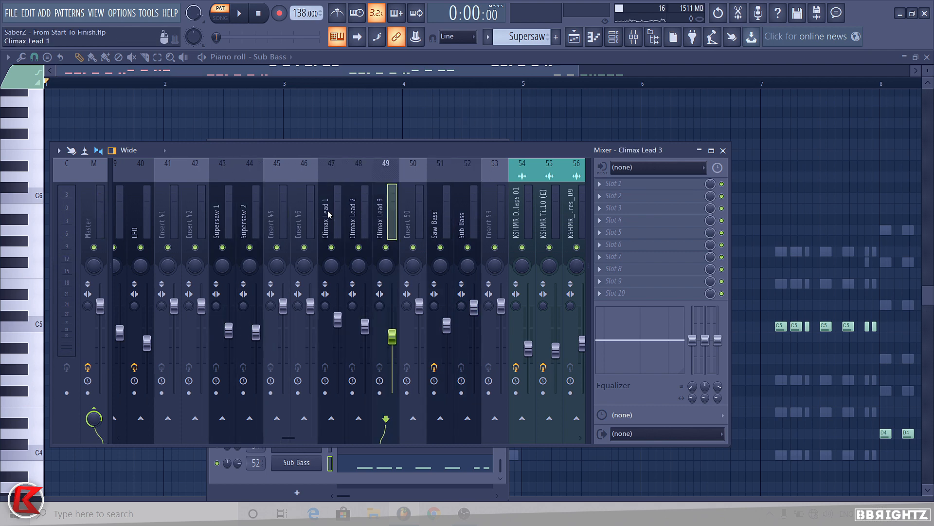
Step: Inspect the Climax Lead and Supersaw mixer inserts one after another
{"action": "left_click", "coordinate": [303, 214]}
{"action": "left_click", "coordinate": [282, 219]}
{"action": "left_click", "coordinate": [392, 217]}
{"action": "left_click", "coordinate": [282, 216]}
{"action": "left_click", "coordinate": [228, 215]}
{"action": "left_click", "coordinate": [248, 207]}
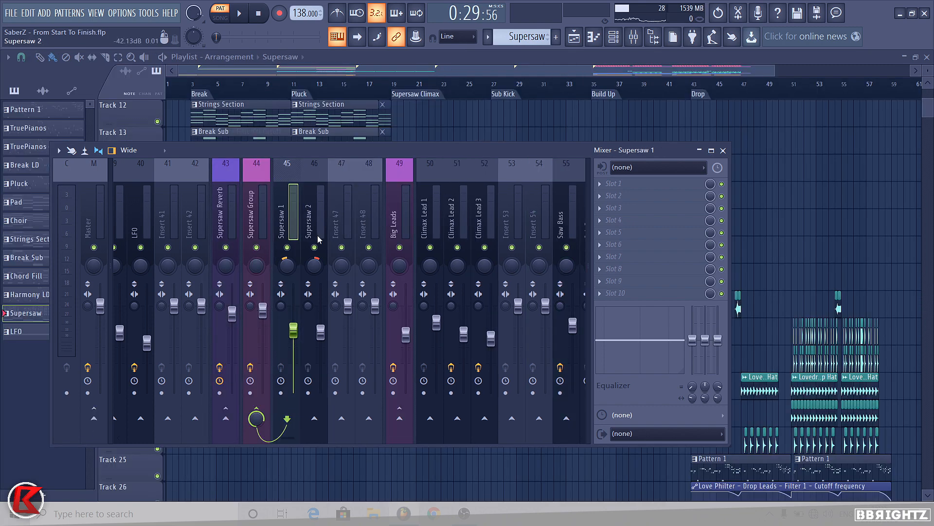
{"action": "left_click", "coordinate": [319, 239]}
{"action": "left_click", "coordinate": [289, 236]}
Step: Select the Supersaw inserts and open the Supersaw Group's first Fruity parametric EQ 2, then close it
{"action": "left_click", "coordinate": [315, 218]}
{"action": "left_click", "coordinate": [290, 220]}
{"action": "left_click", "coordinate": [264, 219]}
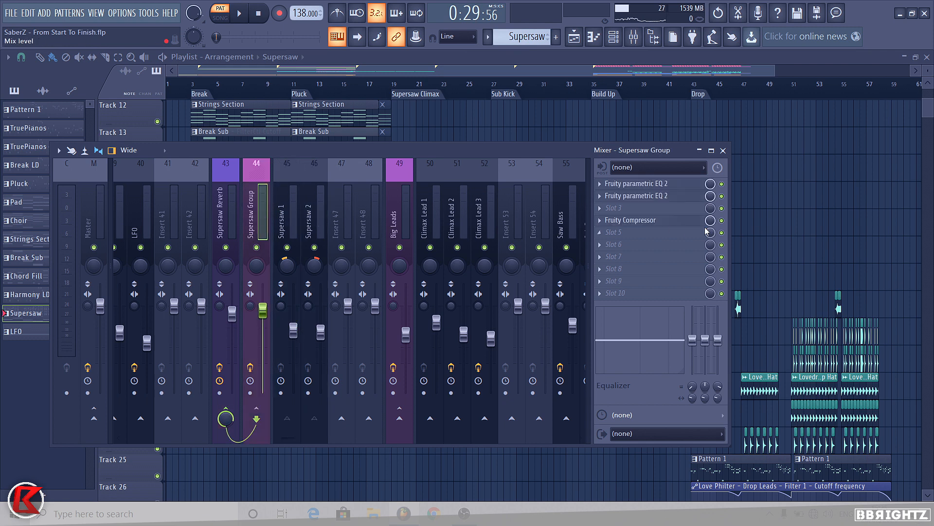
{"action": "left_click", "coordinate": [314, 227]}
{"action": "left_click", "coordinate": [266, 223]}
{"action": "left_click", "coordinate": [650, 185]}
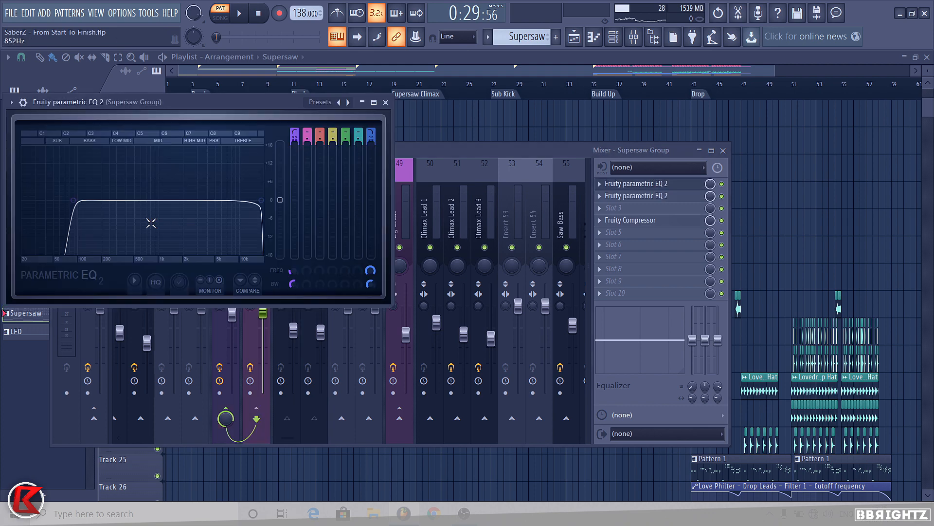
{"action": "left_click", "coordinate": [386, 102]}
Step: Review the Supersaw Group's remaining effects, solo the Supersaw Group and play the section back
{"action": "left_click", "coordinate": [651, 196]}
{"action": "left_click", "coordinate": [651, 196]}
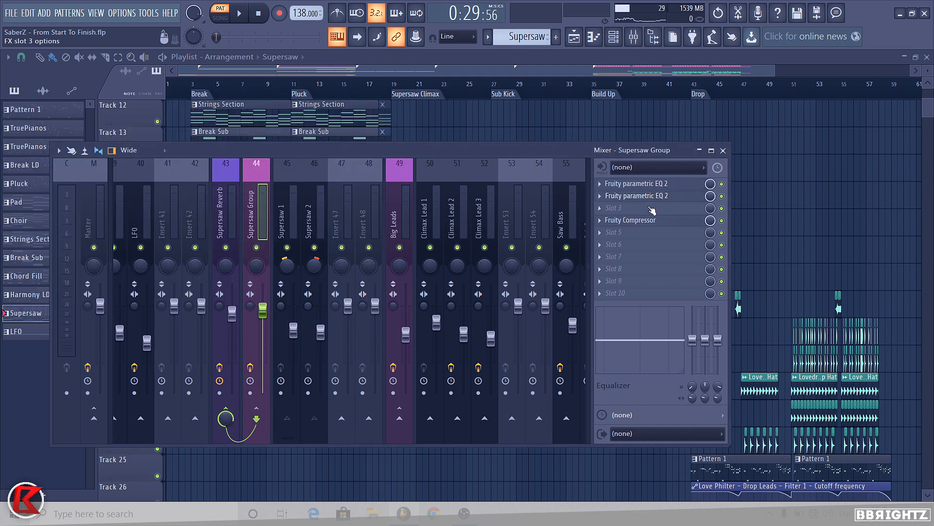
{"action": "left_click", "coordinate": [644, 221]}
{"action": "left_click", "coordinate": [643, 225]}
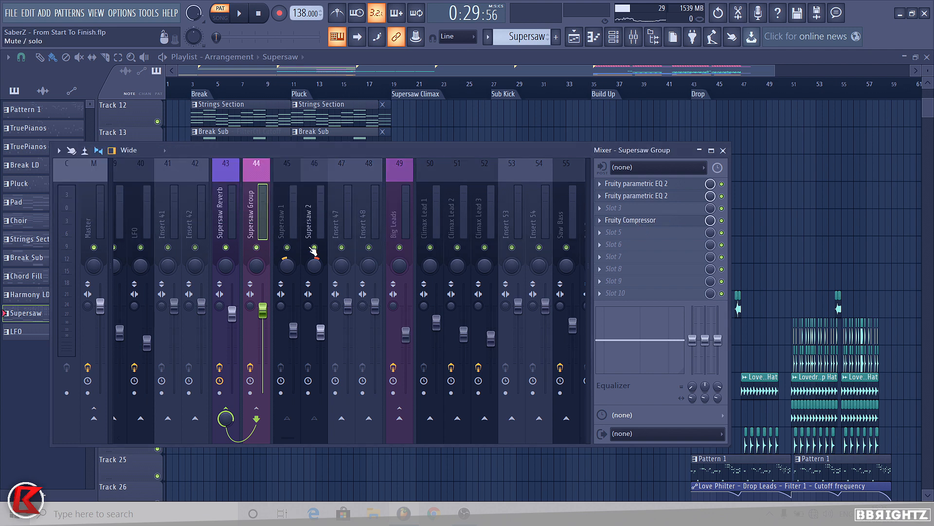
{"action": "left_click", "coordinate": [237, 238]}
{"action": "key", "text": "space"}
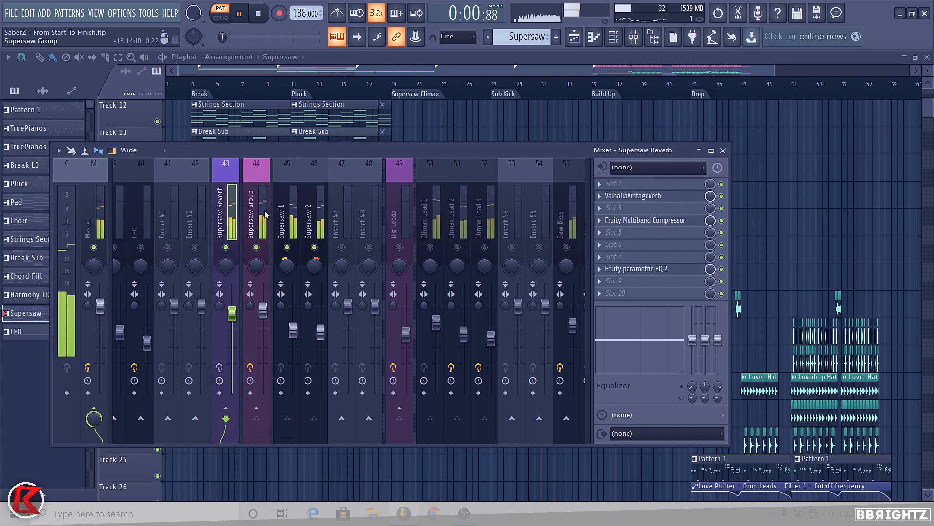
{"action": "left_click", "coordinate": [258, 228]}
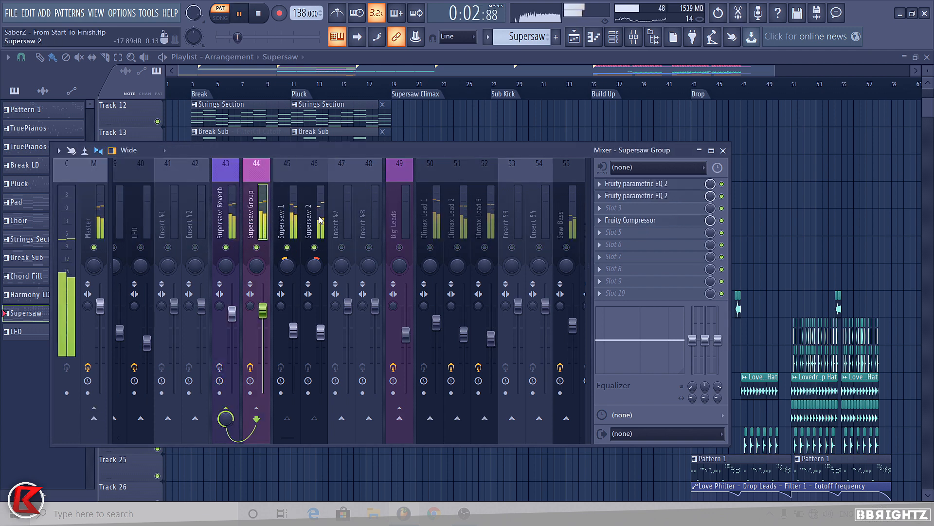
{"action": "key", "text": "space"}
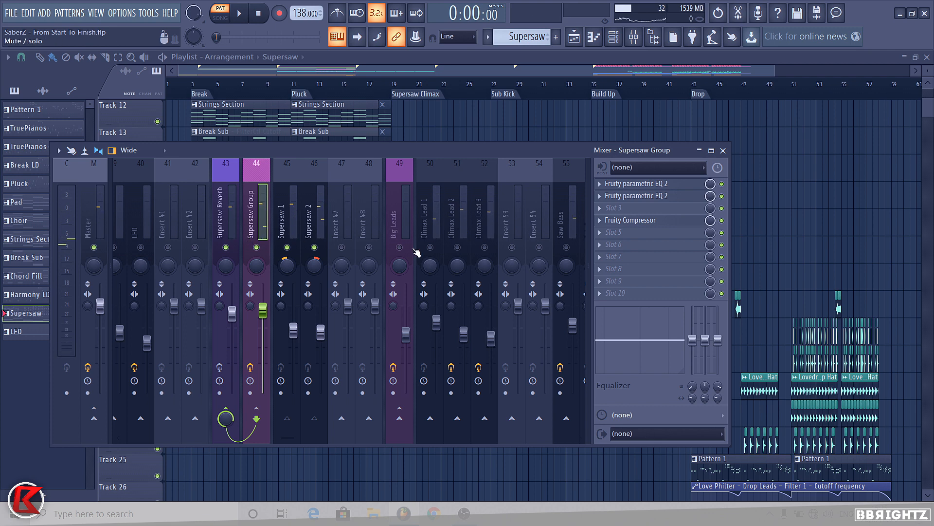
Step: Select the Climax Lead 1 and Big Leads inserts and inspect the Big Leads effect slots
{"action": "left_click", "coordinate": [430, 214]}
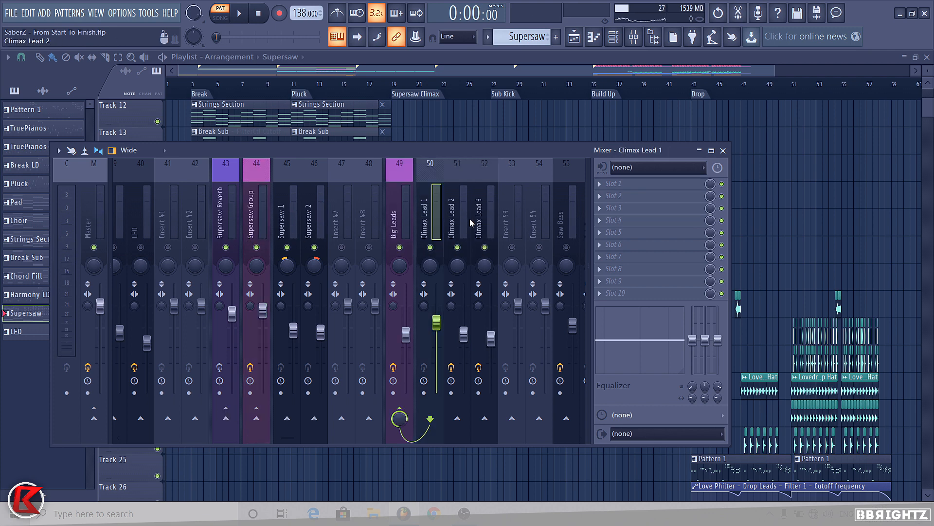
{"action": "left_click", "coordinate": [402, 214]}
{"action": "left_click", "coordinate": [628, 184]}
{"action": "left_click", "coordinate": [628, 183]}
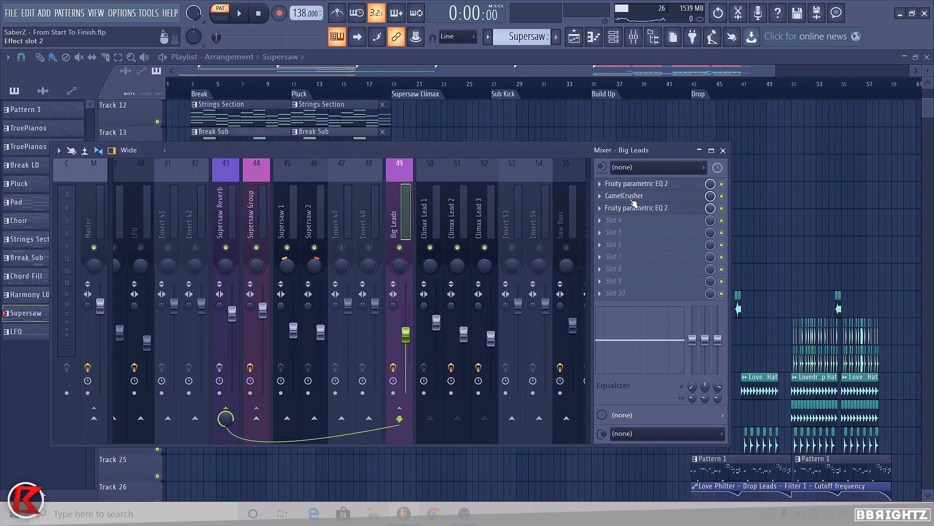
{"action": "left_click", "coordinate": [627, 196]}
{"action": "left_click", "coordinate": [626, 196]}
{"action": "left_click", "coordinate": [629, 208]}
{"action": "left_click", "coordinate": [629, 208]}
Step: Play back the Big Leads with the Supersaw Group temporarily muted, then unmute it
{"action": "key", "text": "space"}
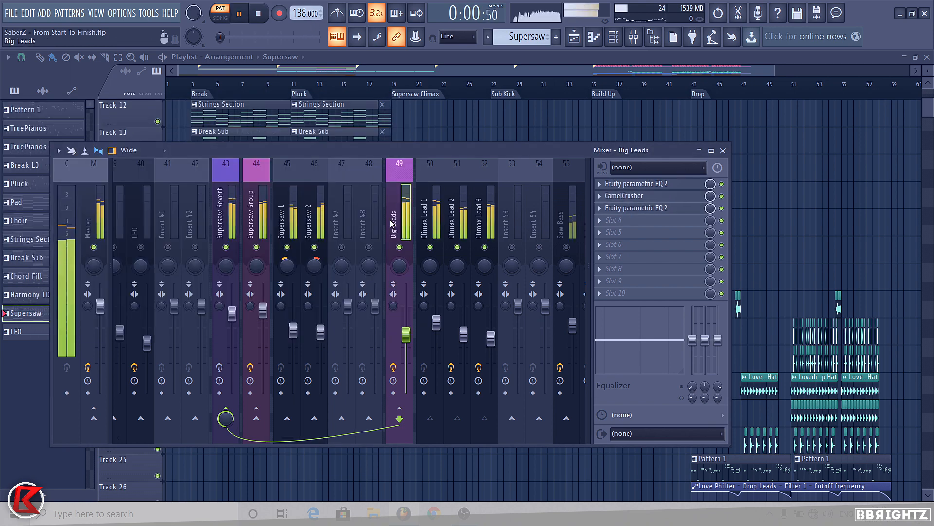
{"action": "left_click", "coordinate": [256, 247]}
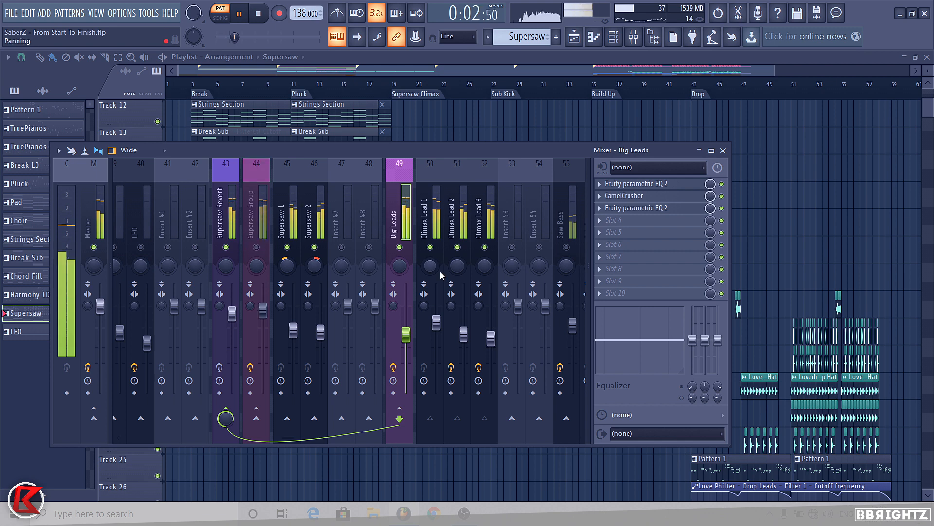
{"action": "left_click", "coordinate": [393, 367]}
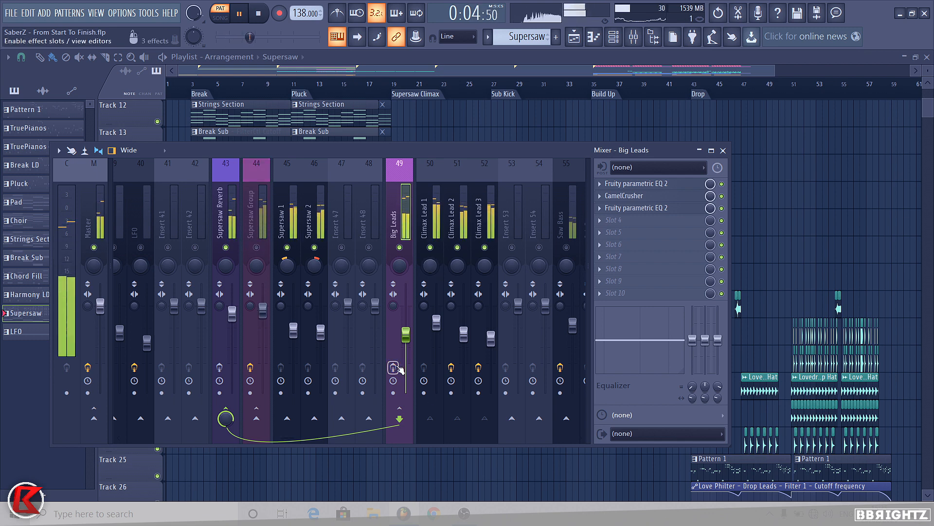
{"action": "key", "text": "space"}
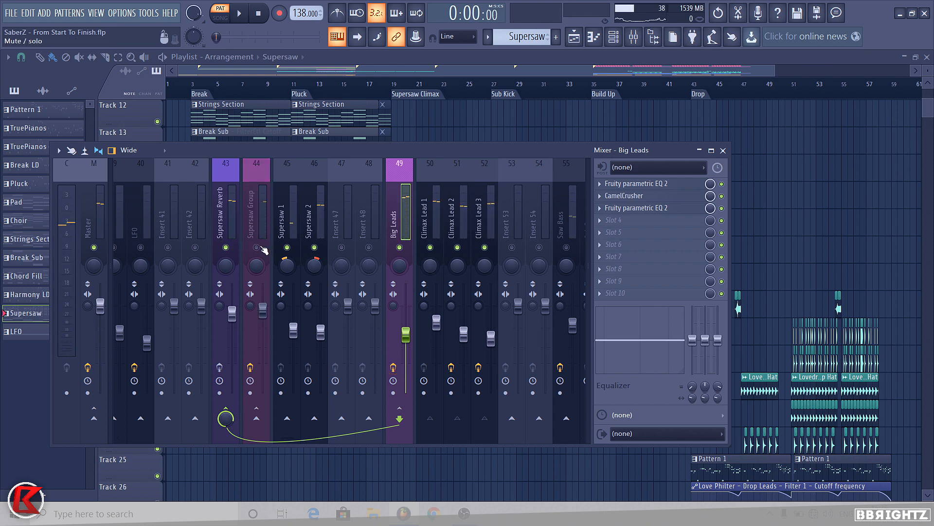
{"action": "left_click", "coordinate": [256, 247]}
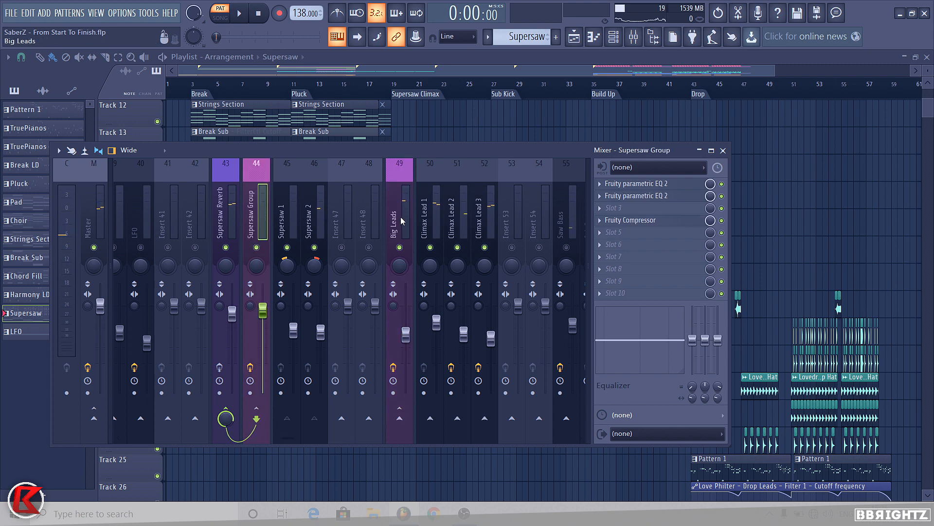
Step: Select the Supersaw Reverb insert and open its ValhallaVintageVerb, then close it
{"action": "left_click", "coordinate": [408, 232]}
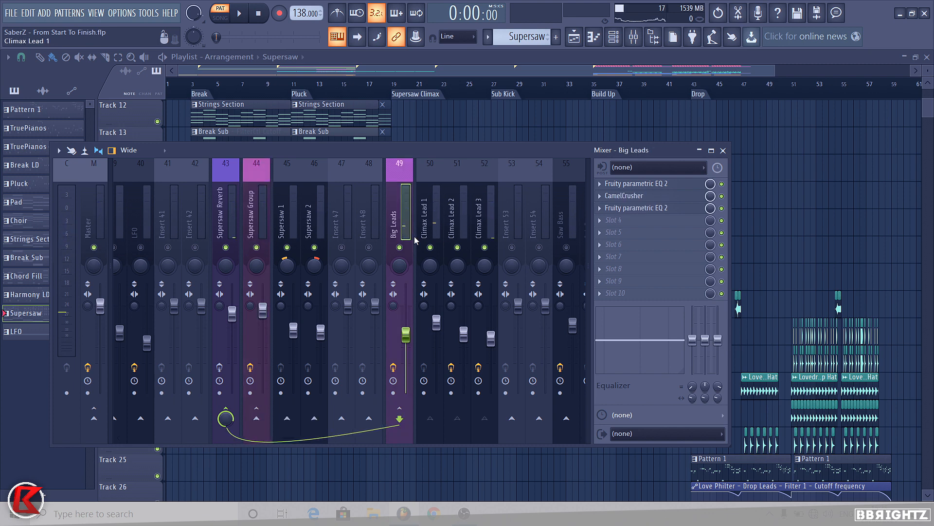
{"action": "left_click", "coordinate": [248, 224]}
{"action": "left_click", "coordinate": [232, 215]}
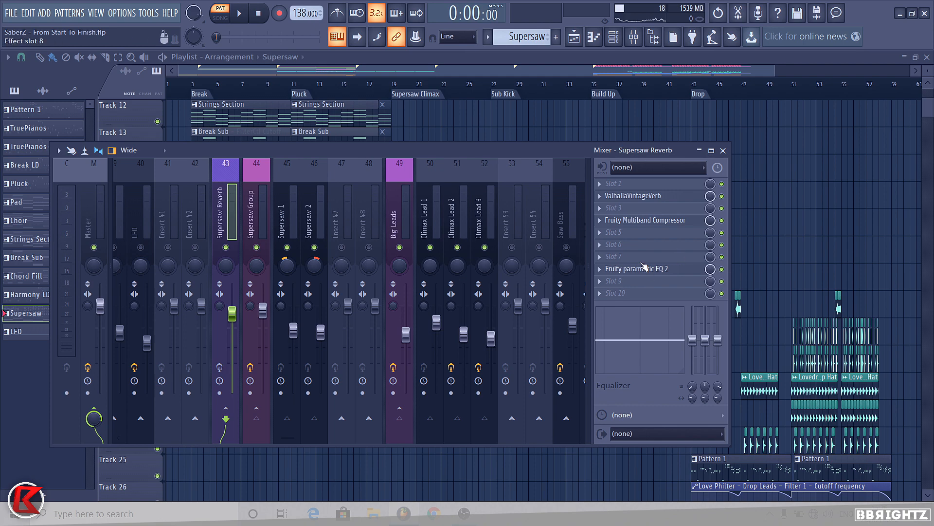
{"action": "left_click", "coordinate": [651, 195]}
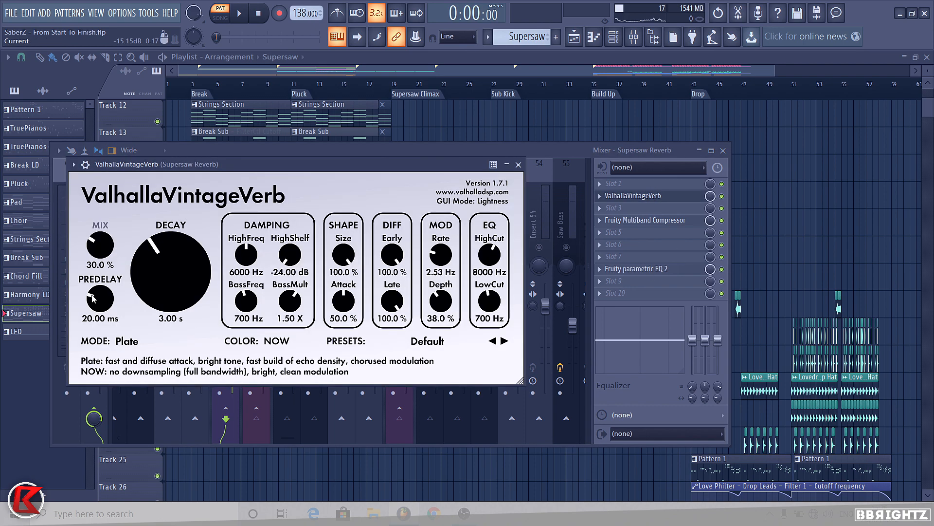
{"action": "left_click", "coordinate": [518, 165]}
Step: Open and close the Supersaw Reverb's Fruity Multiband Compressor and Fruity parametric EQ 2
{"action": "left_click", "coordinate": [645, 220]}
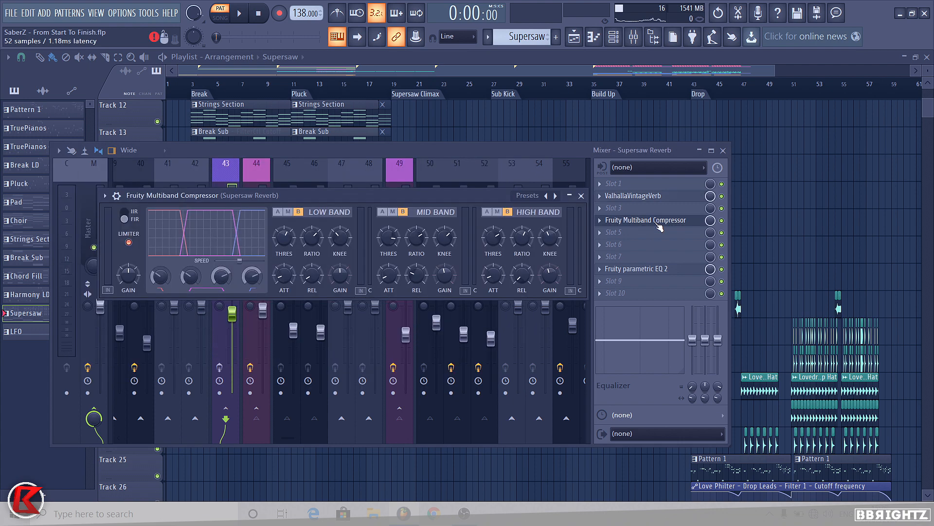
{"action": "left_click", "coordinate": [648, 220]}
{"action": "left_click", "coordinate": [637, 269]}
{"action": "left_click", "coordinate": [638, 271]}
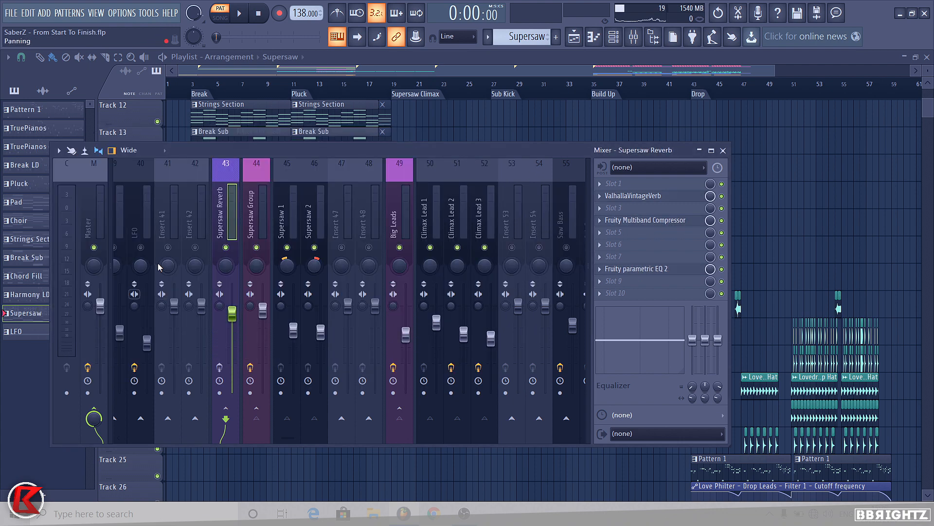
{"action": "left_click", "coordinate": [667, 269]}
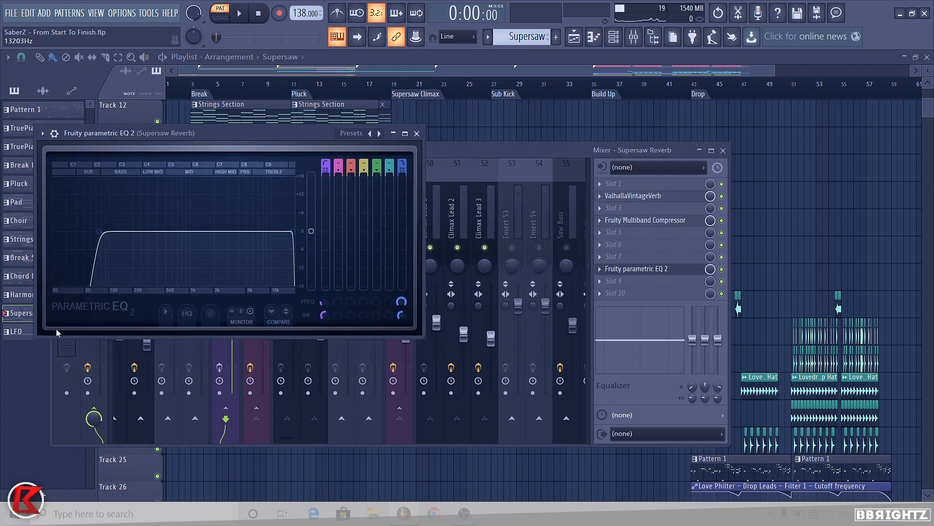
{"action": "left_click", "coordinate": [416, 135]}
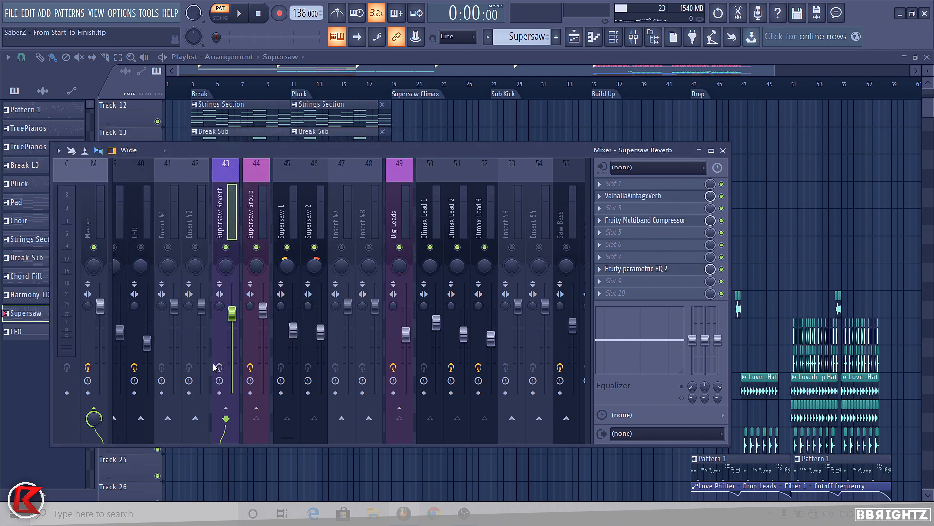
Step: Play back the Supersaw Reverb insert while checking its Fruity Multiband Compressor slot
{"action": "key", "text": "space"}
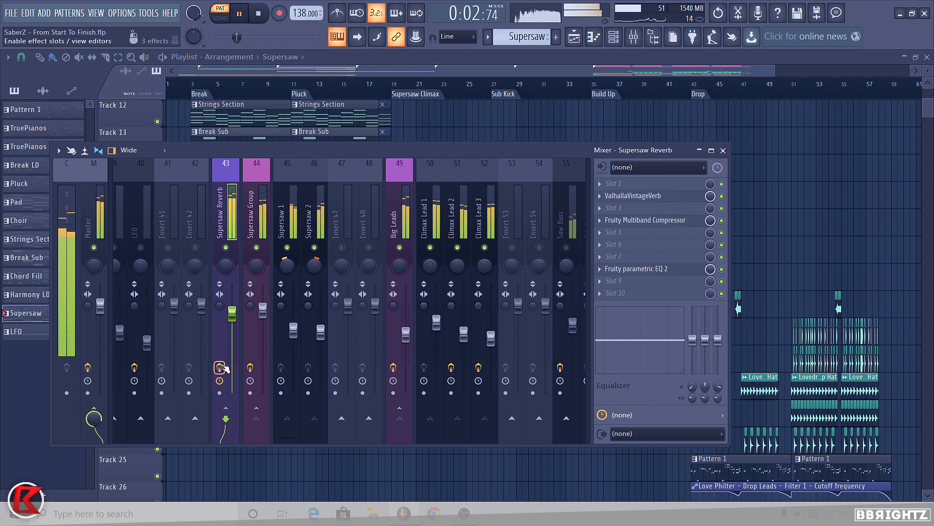
{"action": "key", "text": "space"}
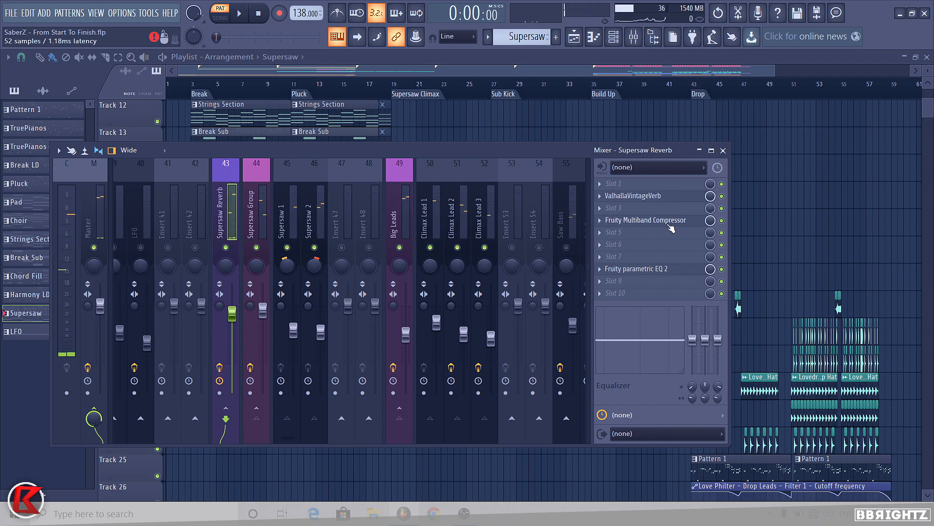
{"action": "left_click", "coordinate": [667, 224]}
{"action": "left_click", "coordinate": [667, 223]}
{"action": "key", "text": "space"}
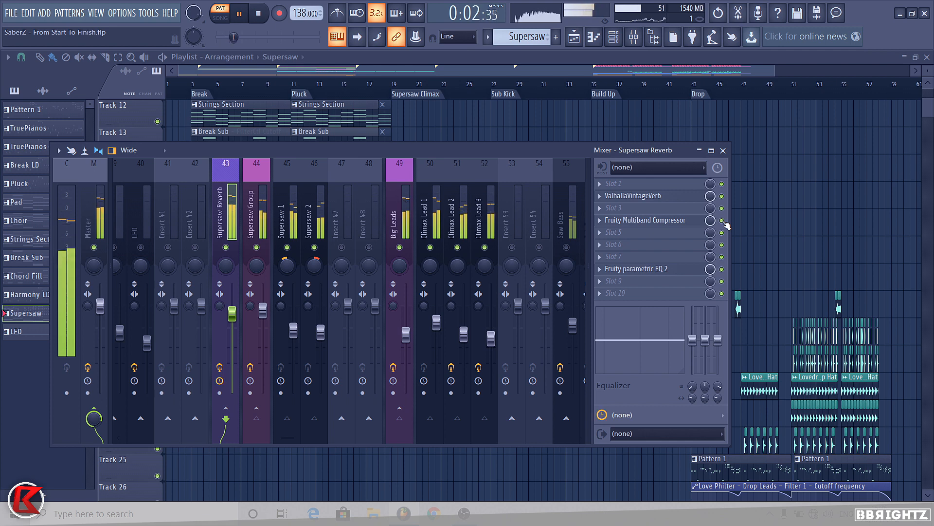
{"action": "key", "text": "space"}
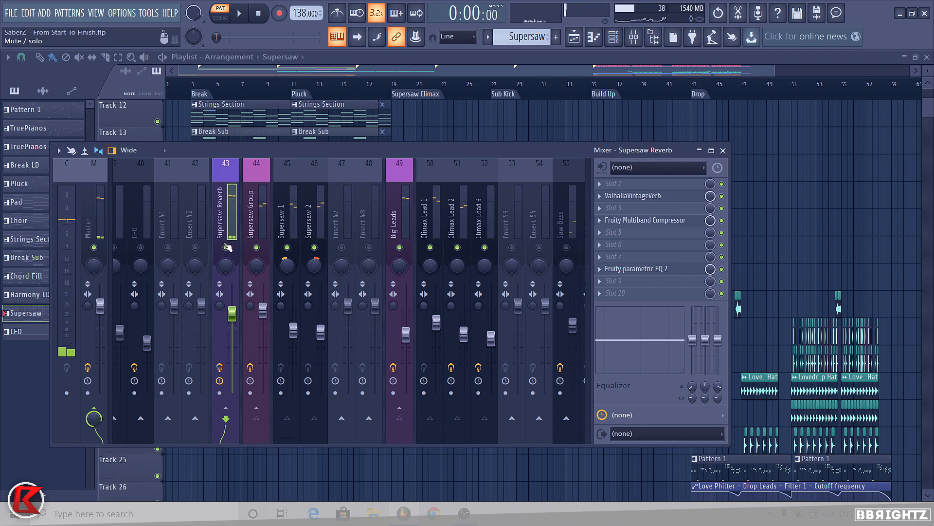
Step: Solo the Saw Bass insert and play back the bass channels against the Supersaw inserts
{"action": "scroll", "coordinate": [390, 215], "scroll_direction": "down", "scroll_amount": 3}
{"action": "left_click", "coordinate": [436, 217]}
{"action": "left_click", "coordinate": [413, 228]}
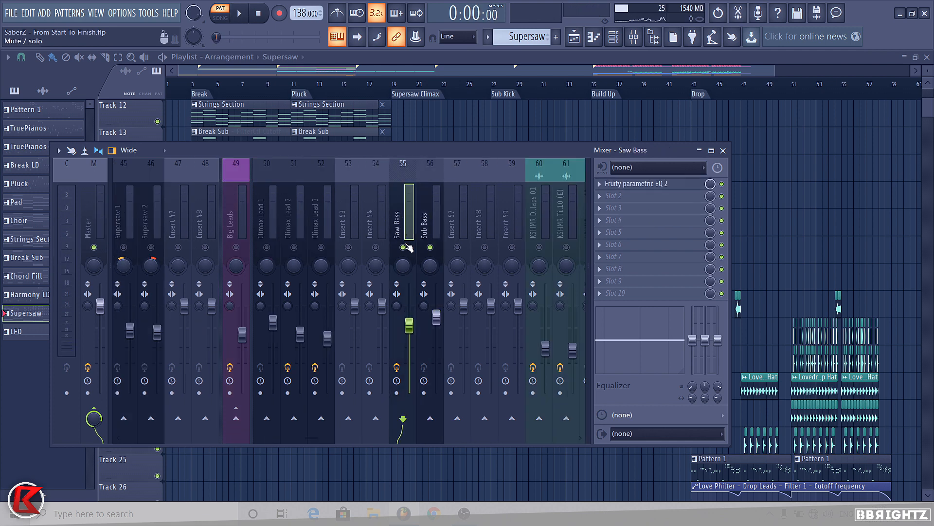
{"action": "key", "text": "space"}
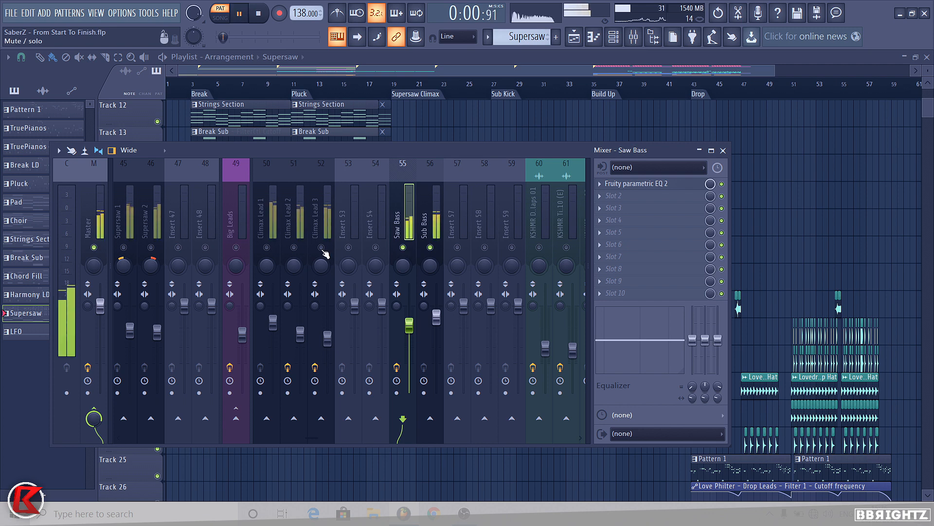
{"action": "key", "text": "space"}
{"action": "scroll", "coordinate": [439, 213], "scroll_direction": "up", "scroll_amount": 3}
{"action": "key", "text": "space"}
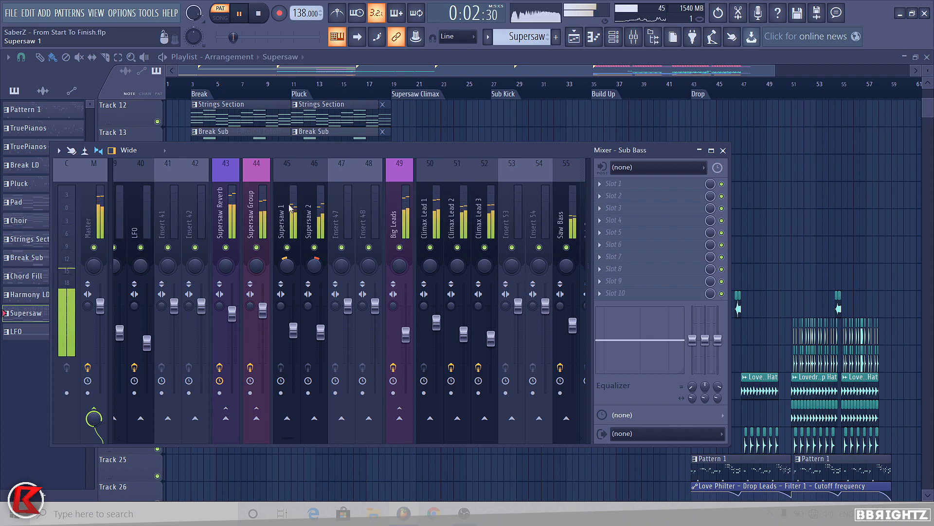
{"action": "key", "text": "space"}
Step: Close the mixer and play the arrangement in the playlist from the start
{"action": "key", "text": "F9"}
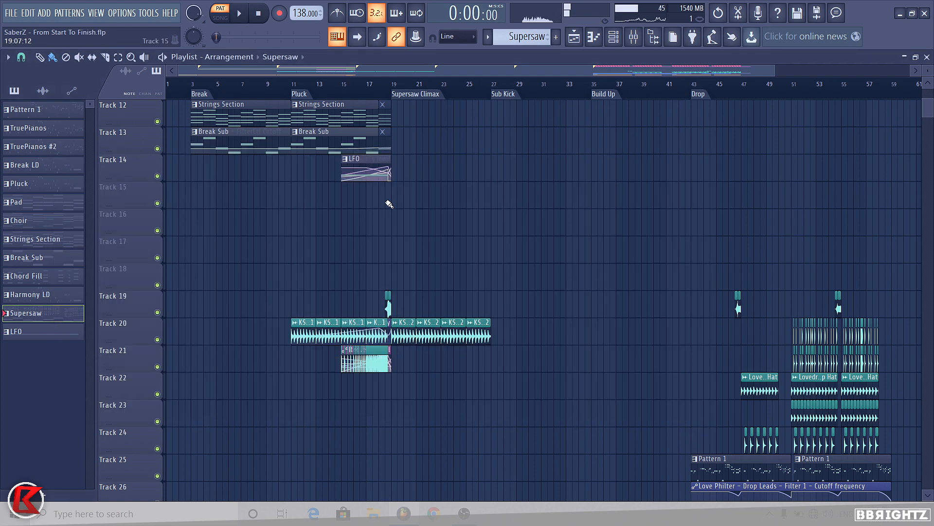
{"action": "left_click", "coordinate": [398, 233]}
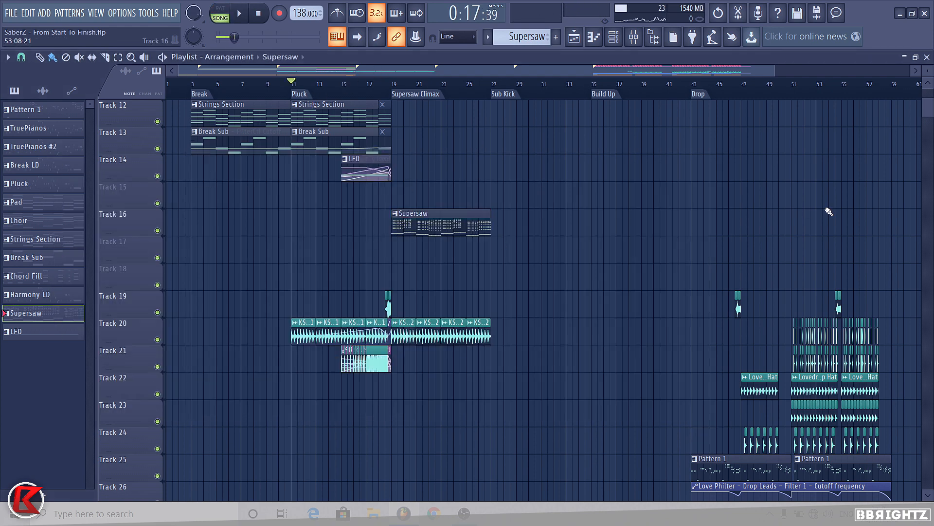
{"action": "scroll", "coordinate": [334, 202], "scroll_direction": "up", "scroll_amount": 4}
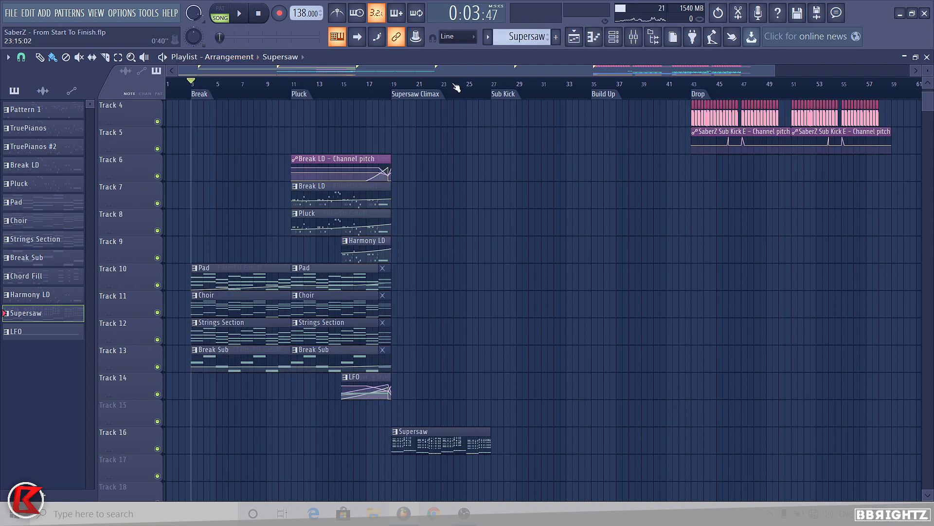
{"action": "scroll", "coordinate": [476, 200], "scroll_direction": "down", "scroll_amount": 1}
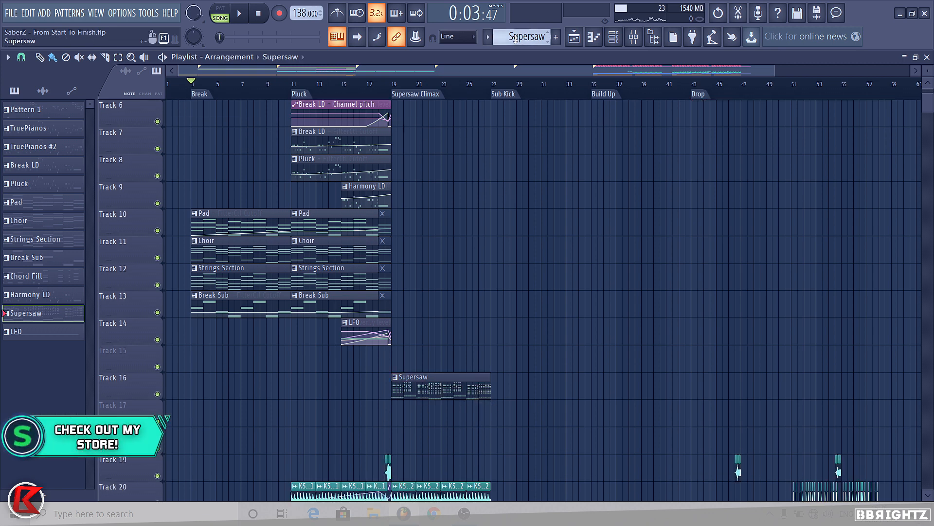
{"action": "key", "text": "space"}
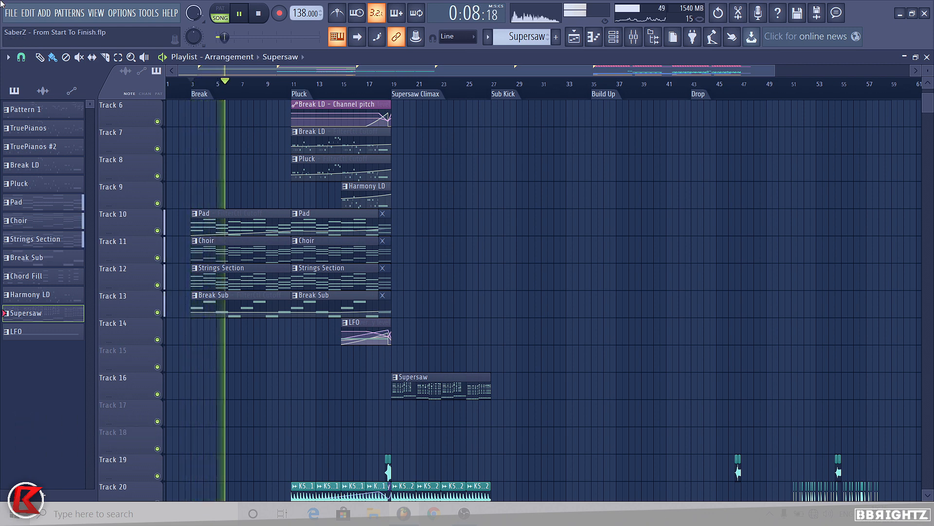
Step: Check the Tools menu macros, then stop the arrangement playback
{"action": "left_click", "coordinate": [149, 13]}
{"action": "mouse_move", "coordinate": [164, 51]}
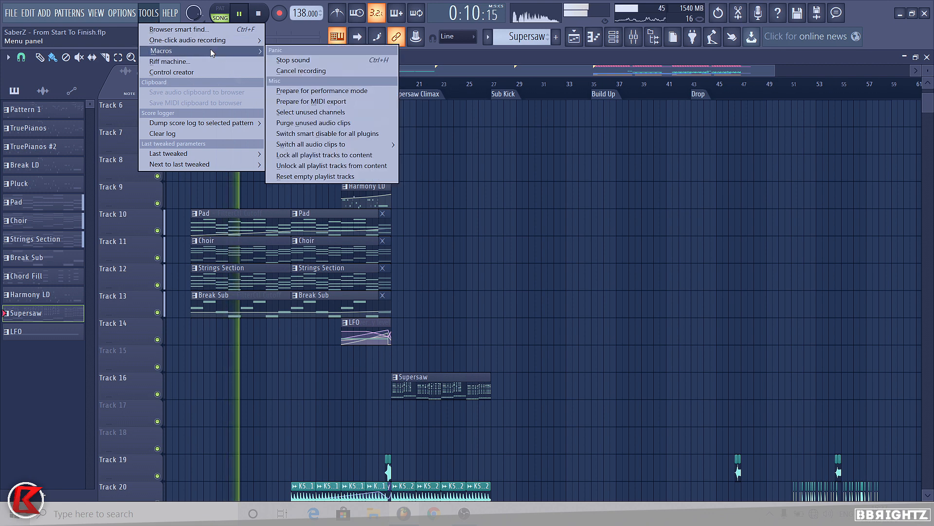
{"action": "left_click", "coordinate": [331, 141]}
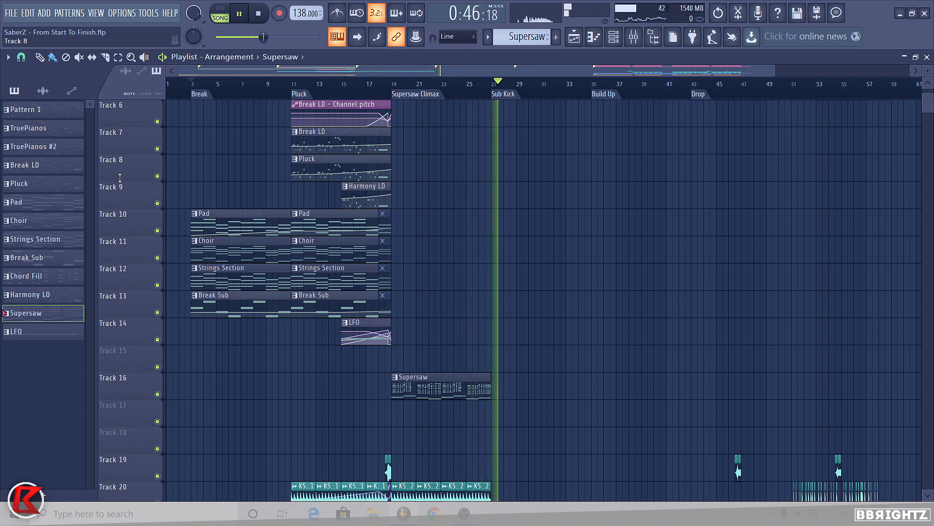
{"action": "key", "text": "space"}
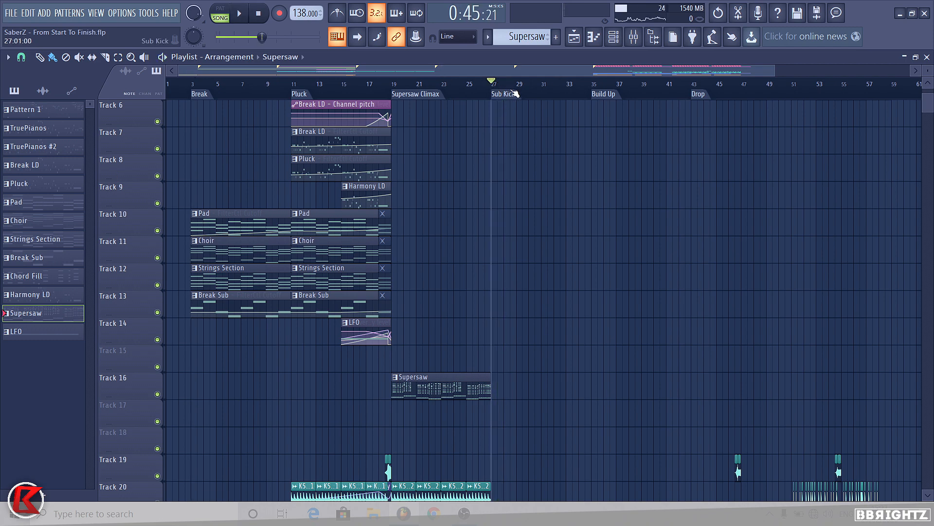
Step: Open the Supersaw pattern clip on Track 16 in the piano roll
{"action": "scroll", "coordinate": [477, 280], "scroll_direction": "down", "scroll_amount": 2}
{"action": "scroll", "coordinate": [582, 315], "scroll_direction": "down", "scroll_amount": 1}
{"action": "scroll", "coordinate": [604, 313], "scroll_direction": "down", "scroll_amount": 2}
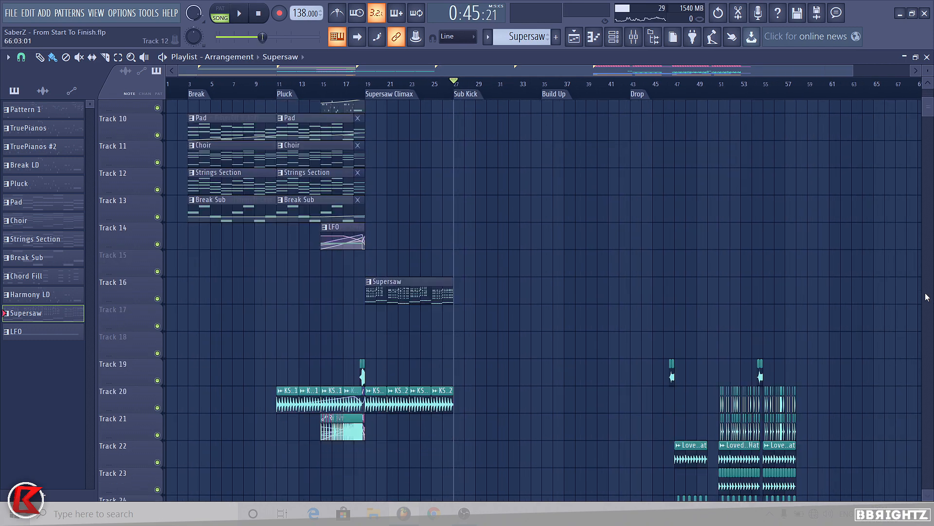
{"action": "left_click_drag", "start_coordinate": [928, 105], "coordinate": [928, 107]}
{"action": "scroll", "coordinate": [925, 226], "scroll_direction": "up", "scroll_amount": 10}
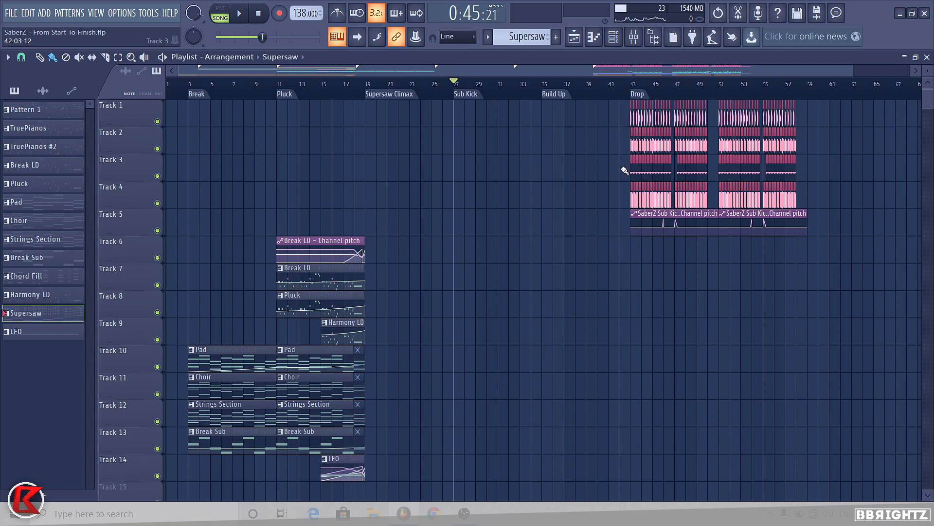
{"action": "scroll", "coordinate": [574, 248], "scroll_direction": "down", "scroll_amount": 14}
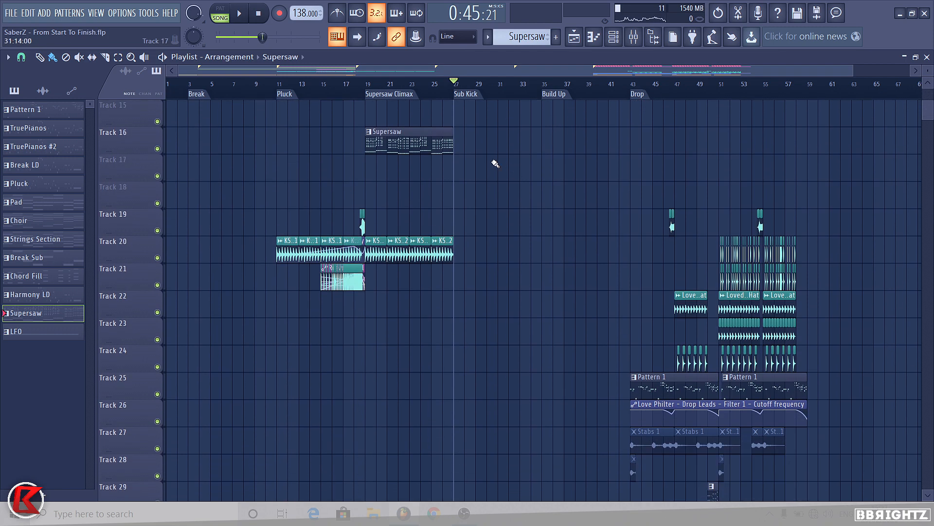
{"action": "double_click", "coordinate": [408, 150]}
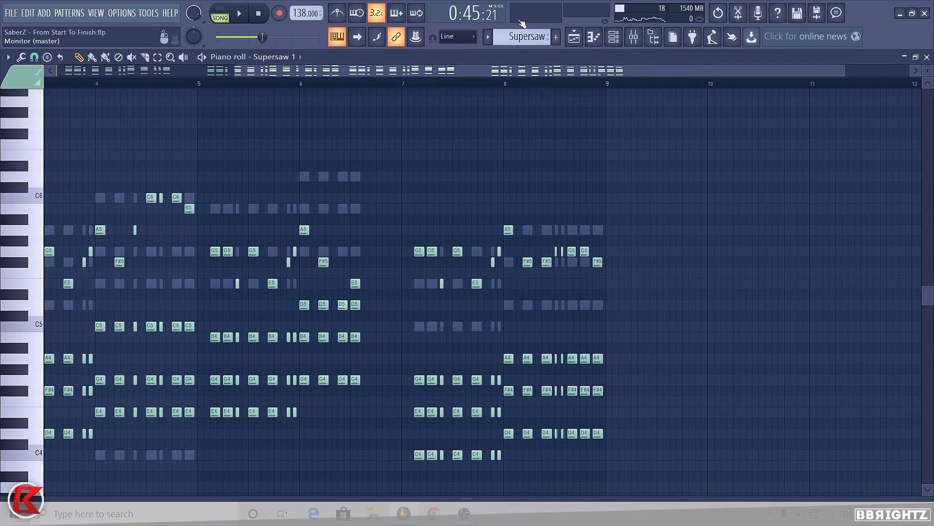